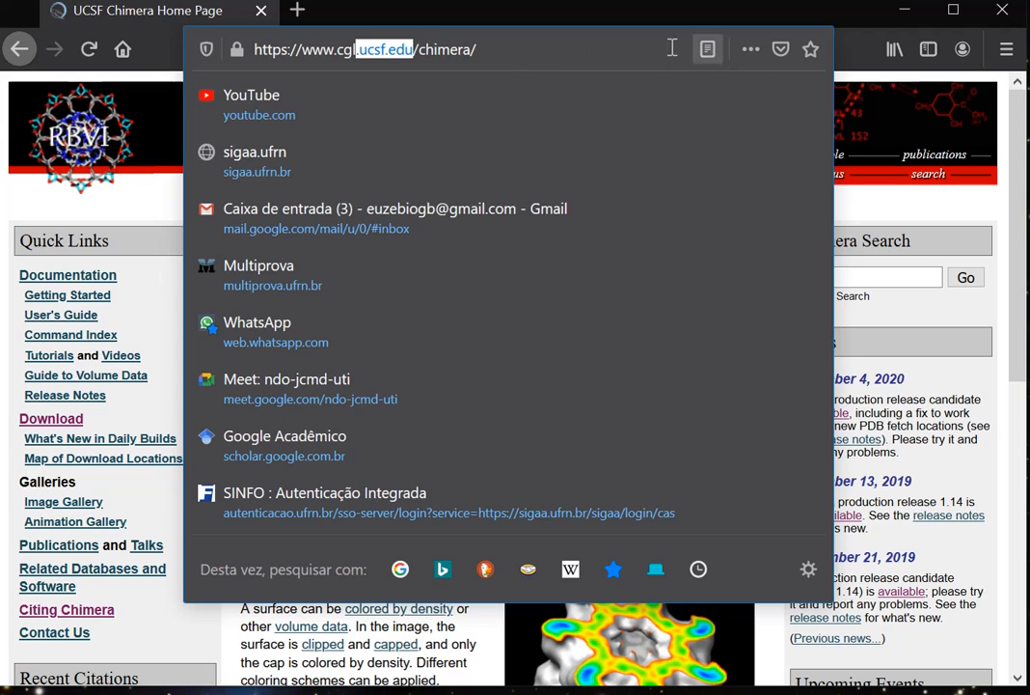
Search the web for "chimera uscf" and open the Download UCSF Chimera page.
key(shift+End)
key(ctrl+a)
text(chime)
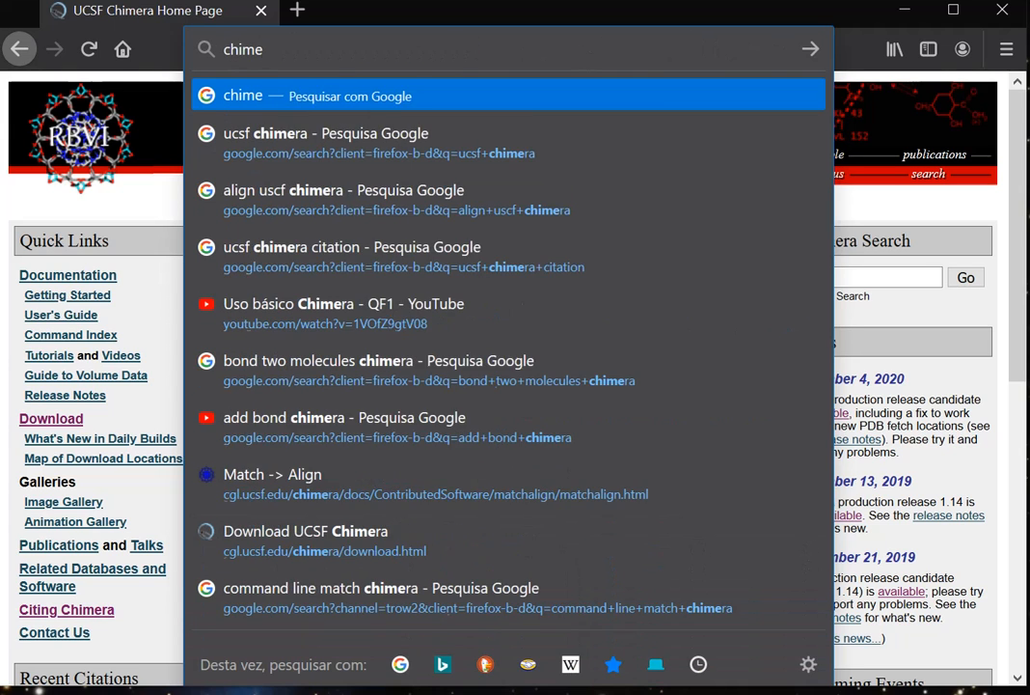
text(ra ucs)
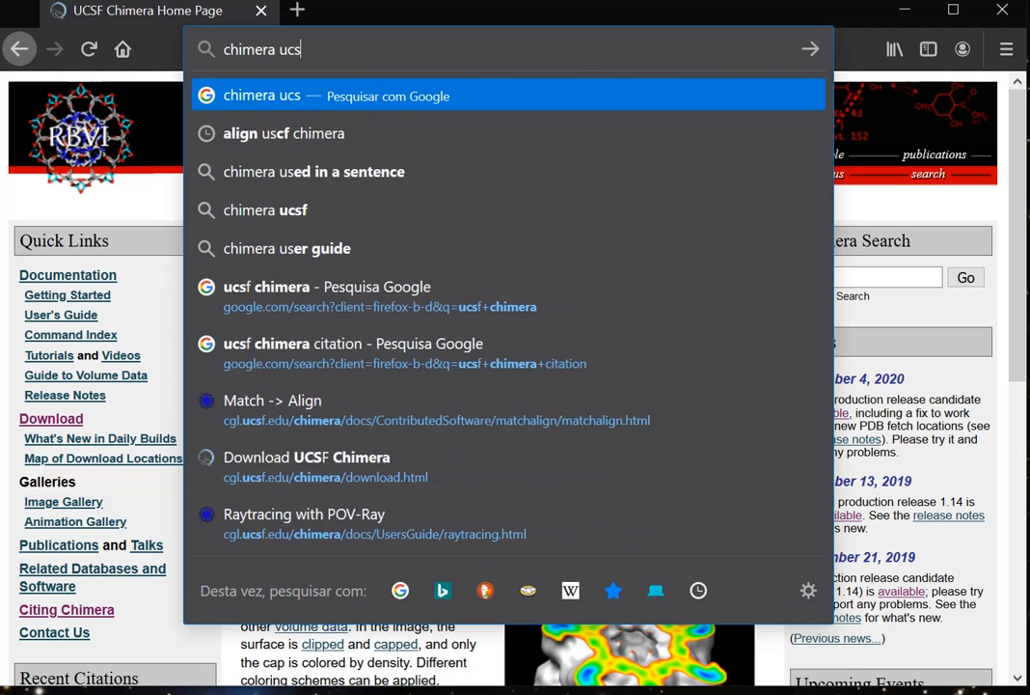
key(BackSpace)
key(BackSpace)
text(scf)
key(Return)
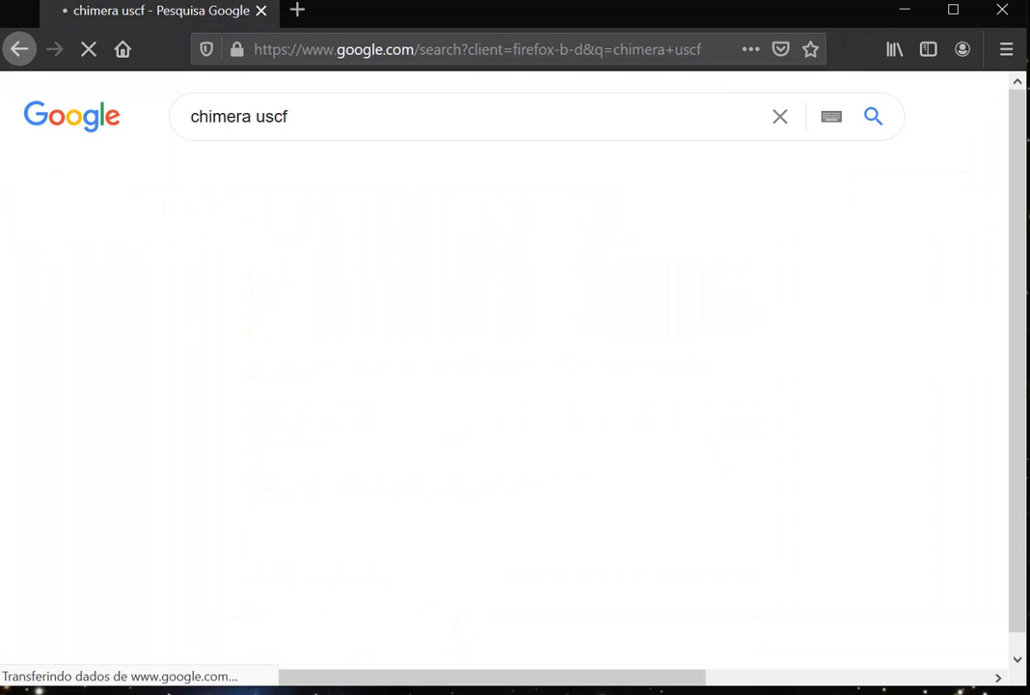
click(213, 376)
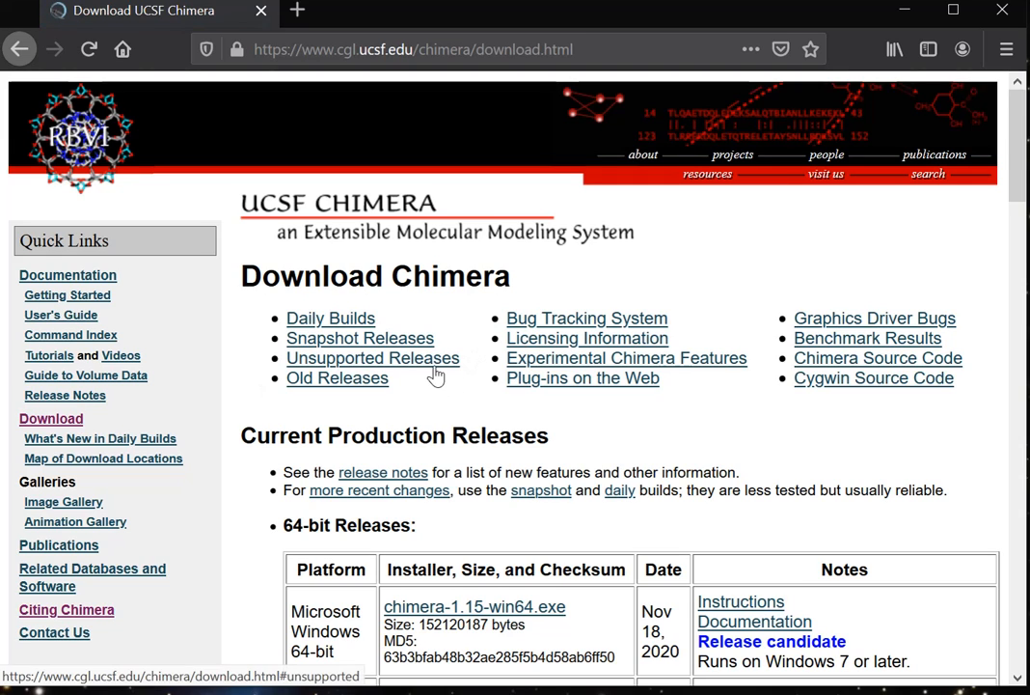
Look through the Chimera download page, examining the 64-bit production releases for Windows and Mac OS X.
scroll(437, 375, down, 4)
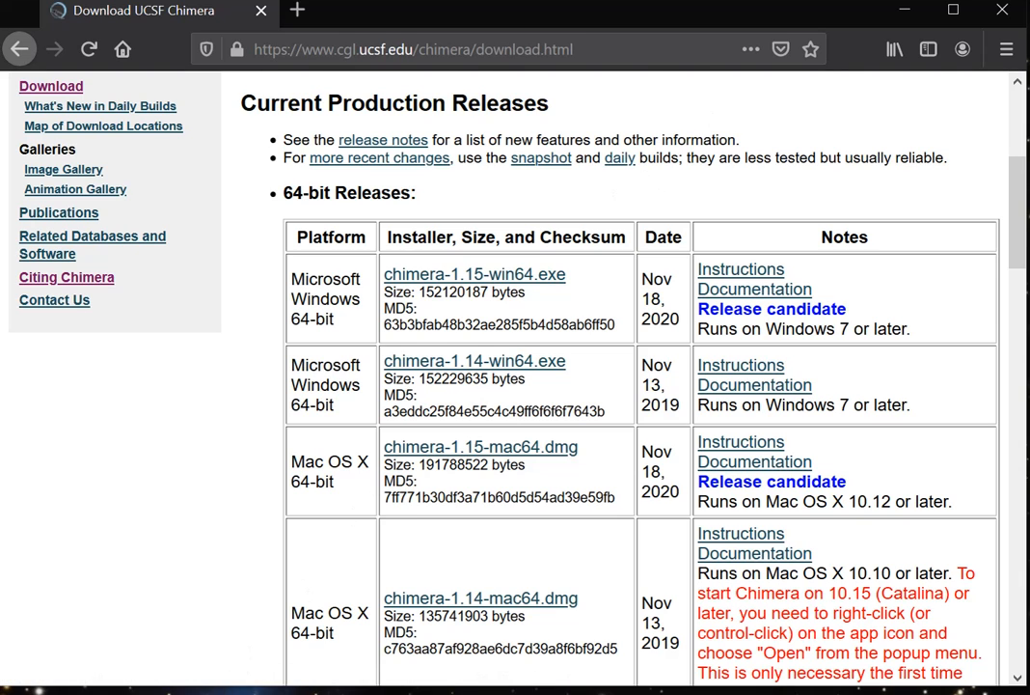
scroll(241, 274, up, 1)
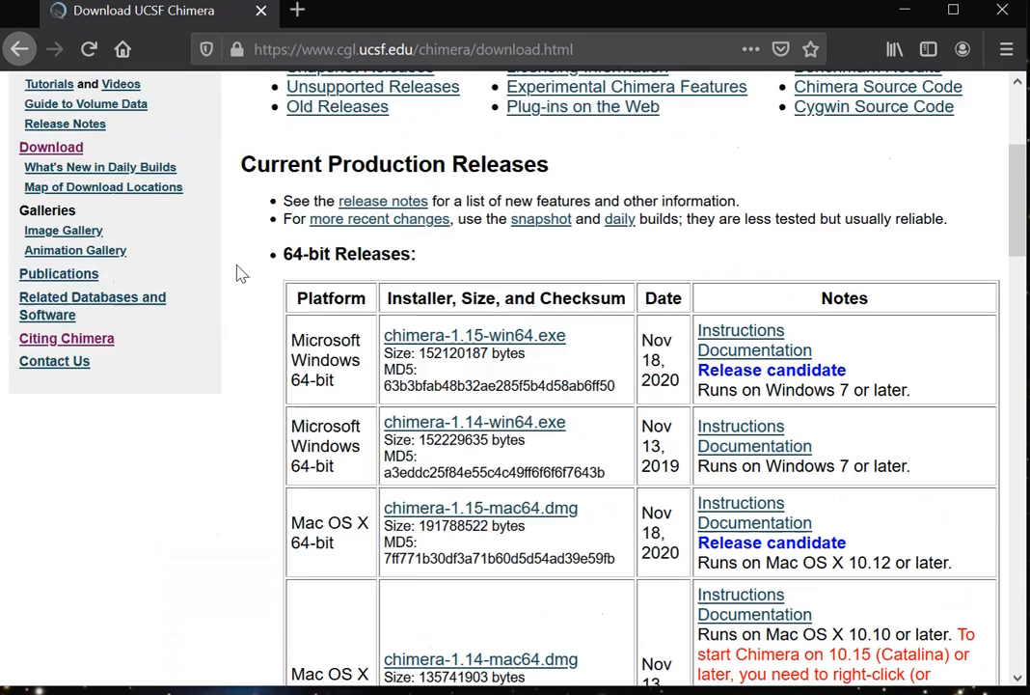
scroll(241, 274, up, 5)
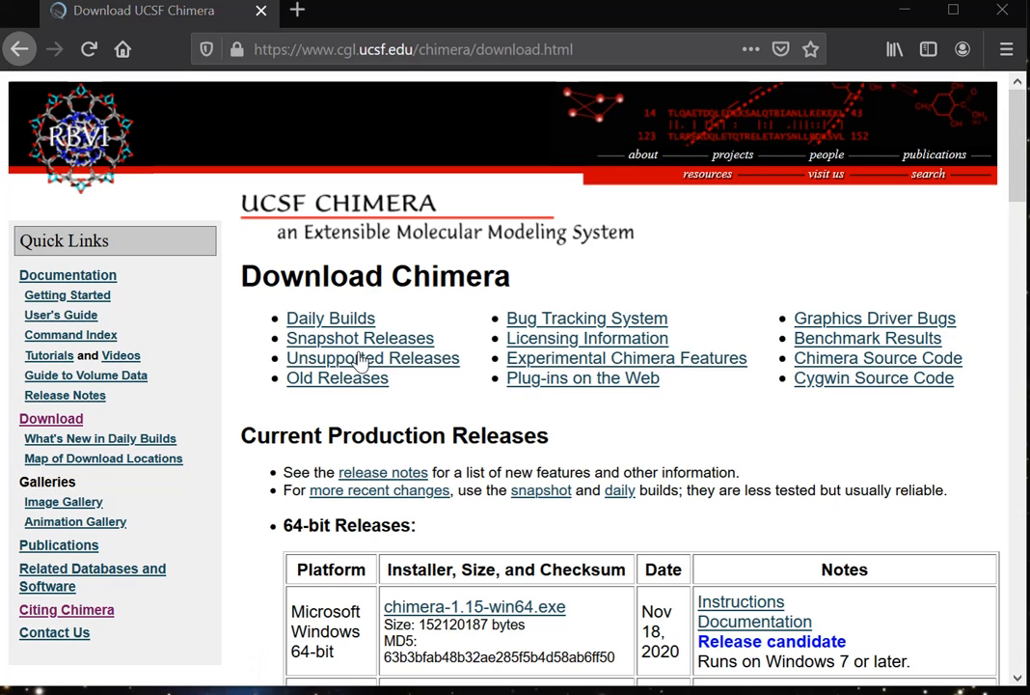
scroll(575, 391, down, 3)
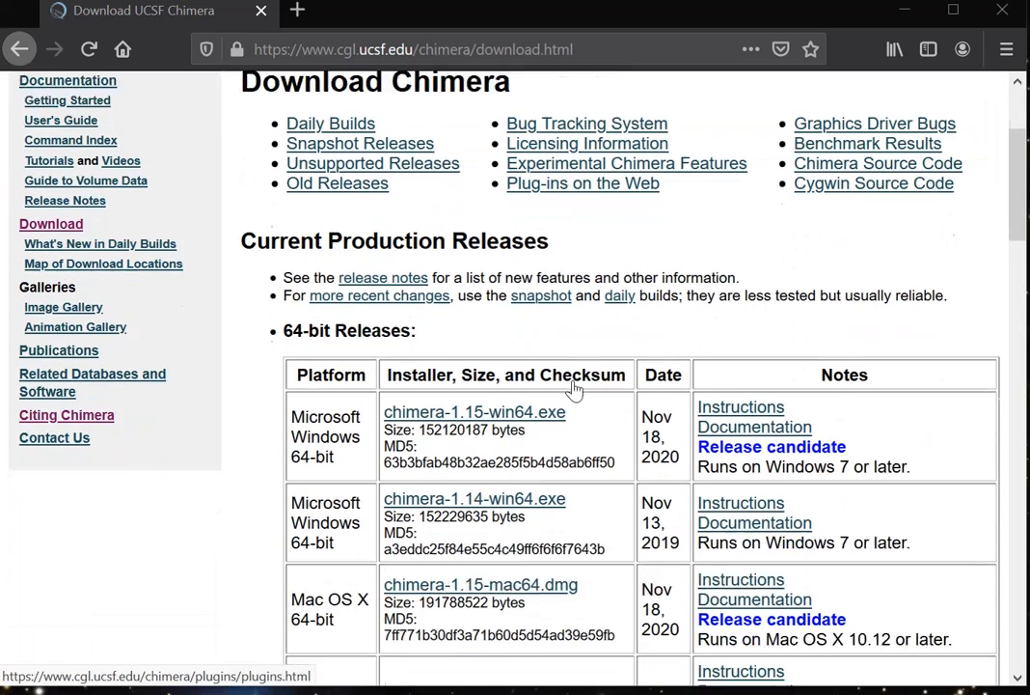
scroll(556, 428, up, 3)
Switch to UCSF Chimera, reposition its window, and view its scenes and recent data sources screen before returning to the empty graphics view.
click(904, 11)
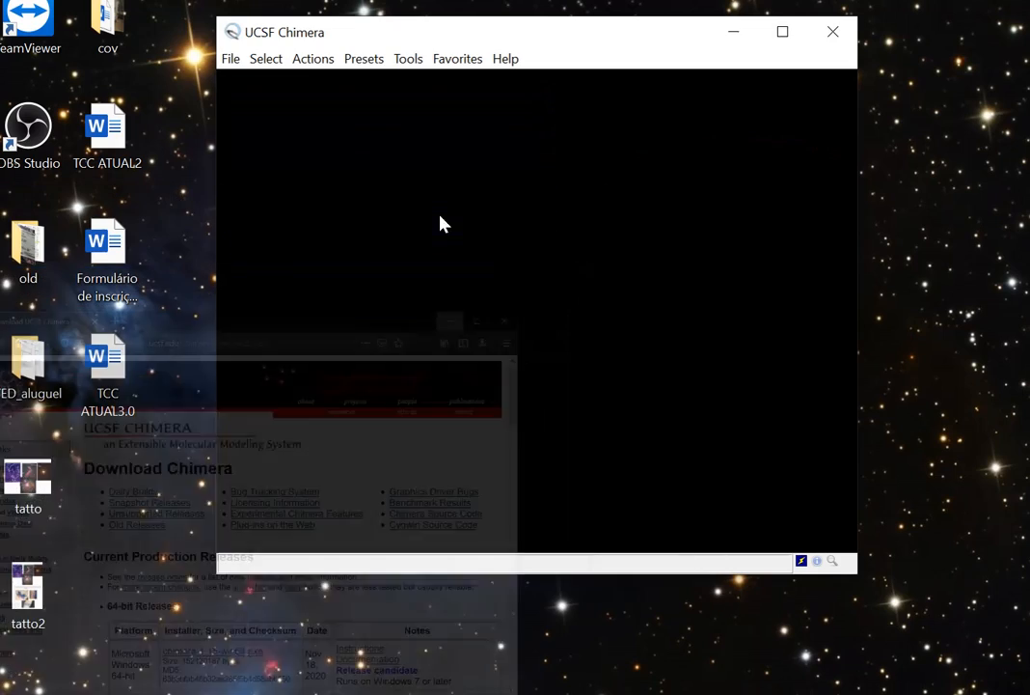
drag(304, 85, 179, 48)
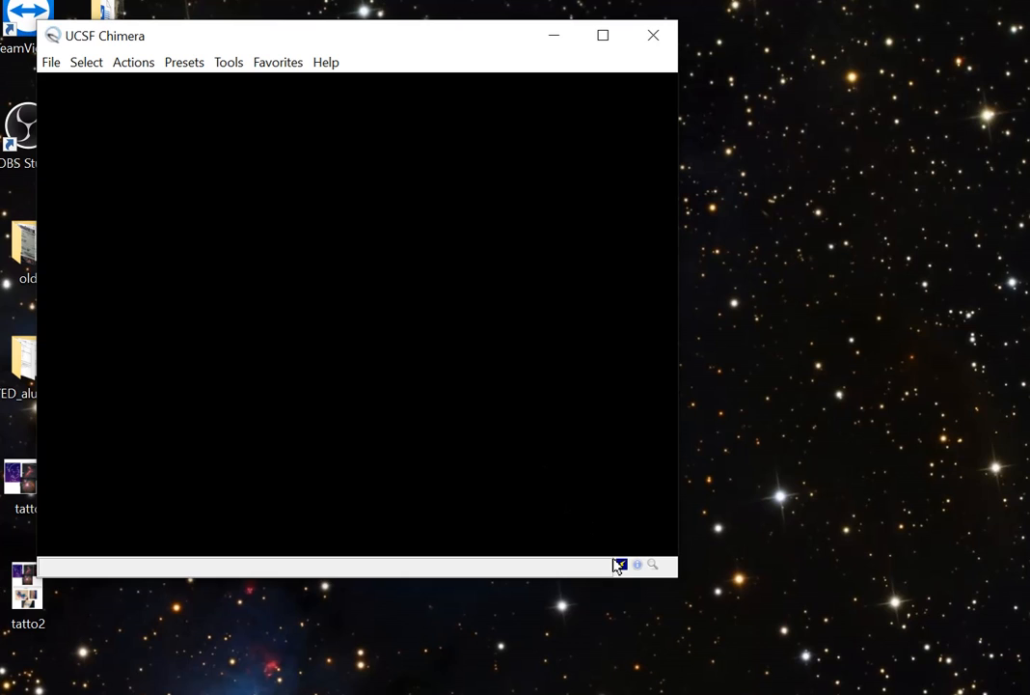
click(621, 564)
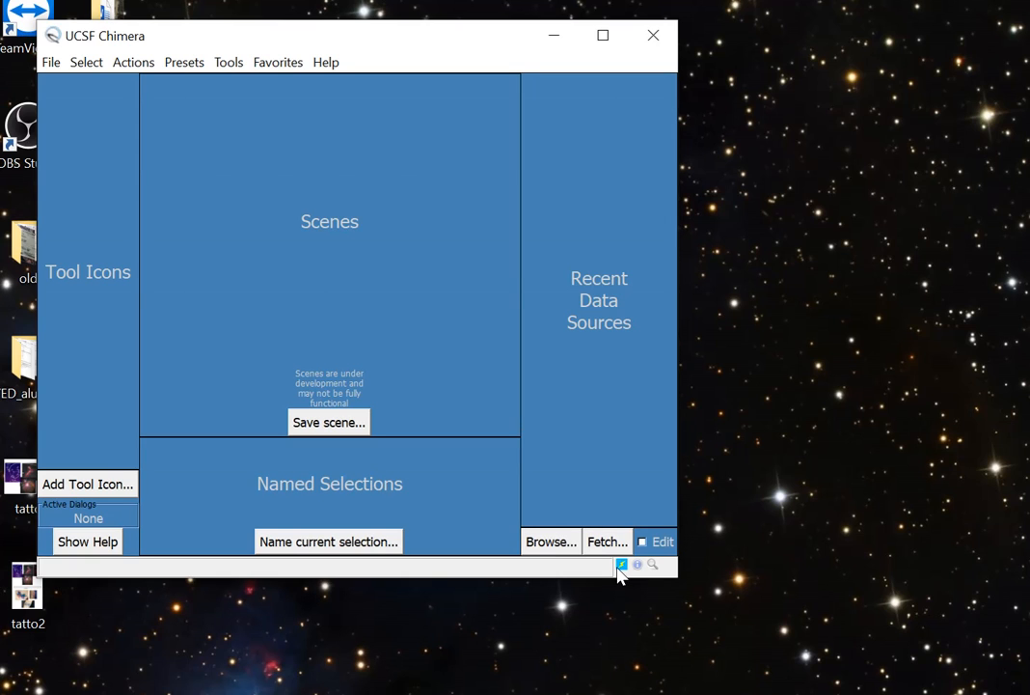
click(620, 564)
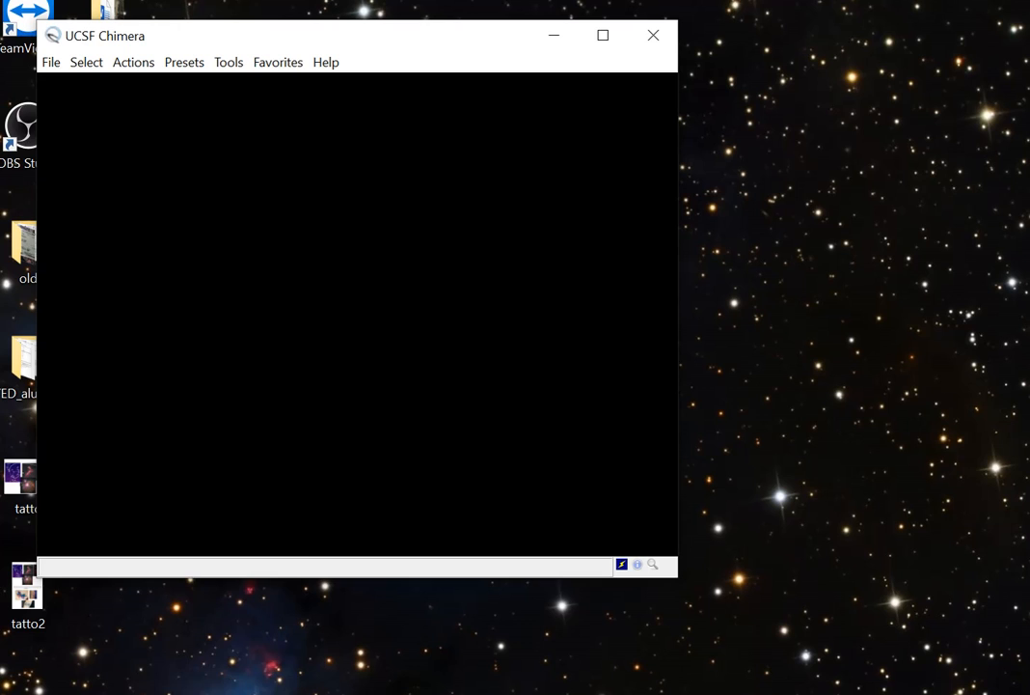
Switch to MarvinSketch, reposition its window, and open moxifloxacin.smi from the tutorial folder.
mouse_move(229, 693)
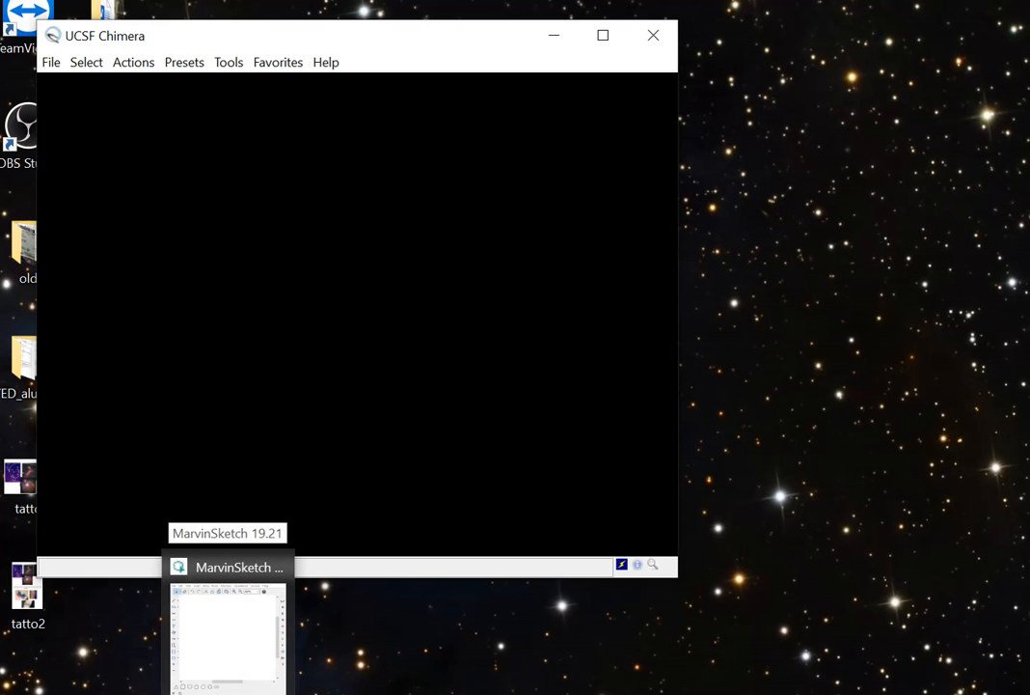
click(229, 627)
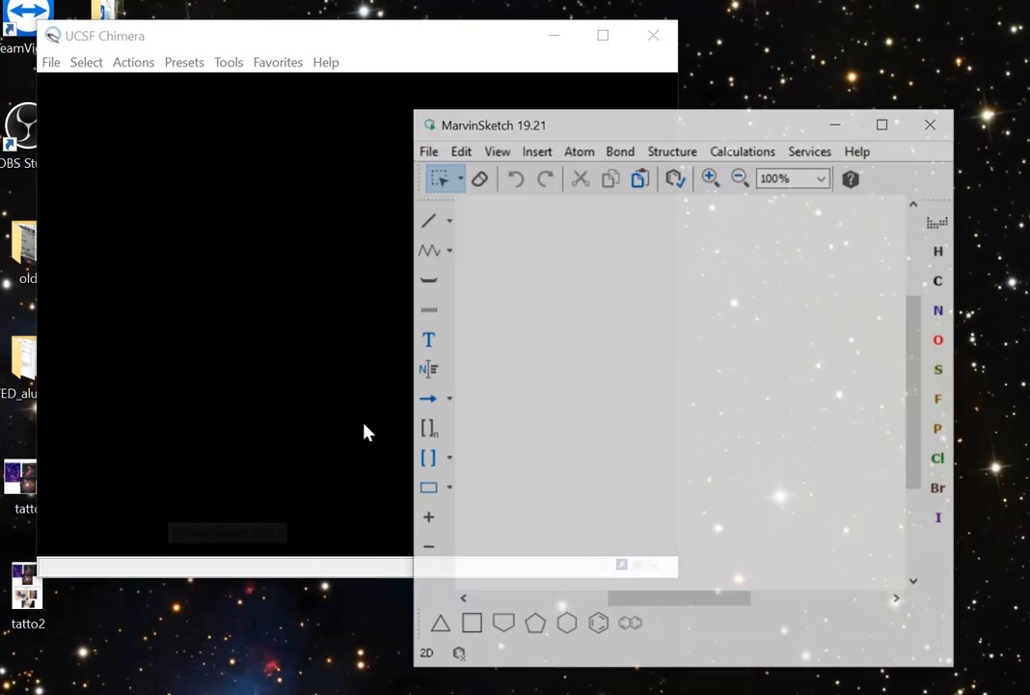
drag(600, 98, 353, 102)
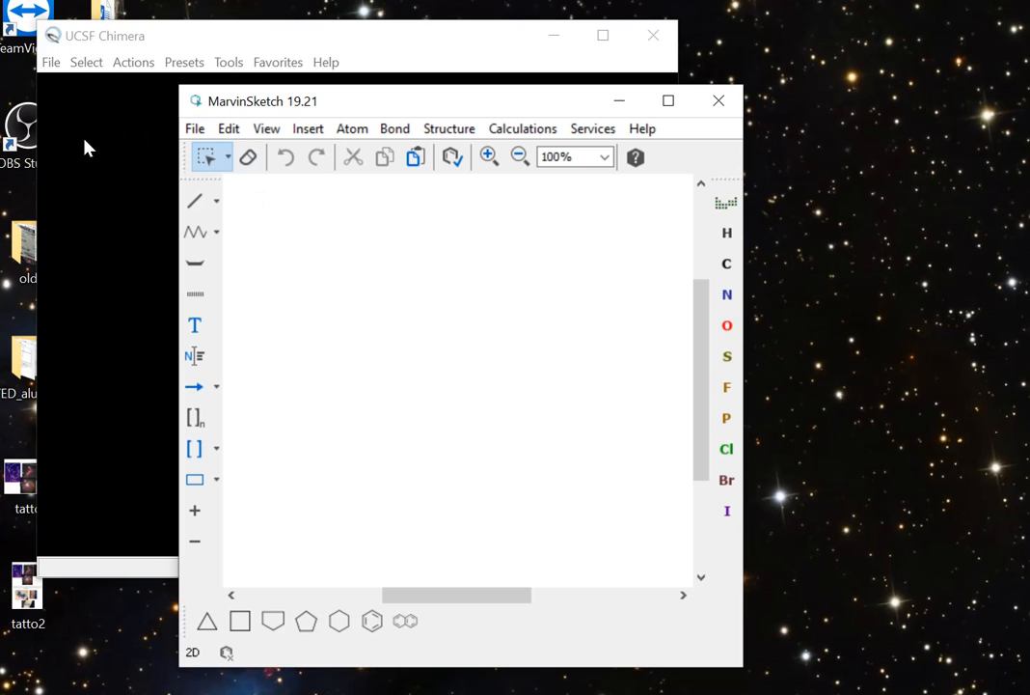
click(195, 128)
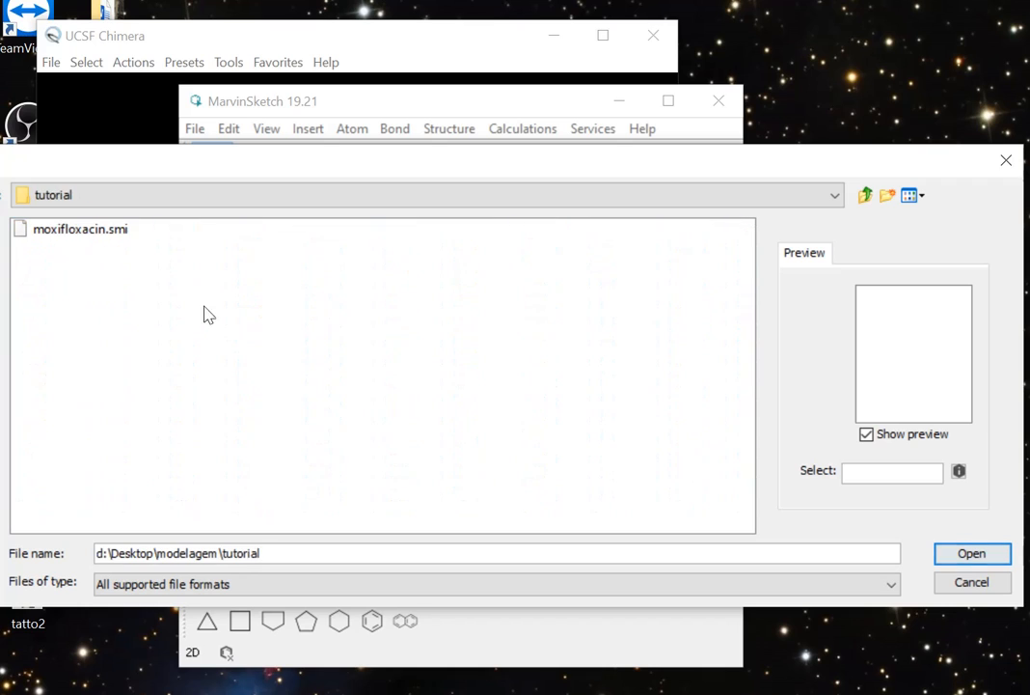
click(39, 229)
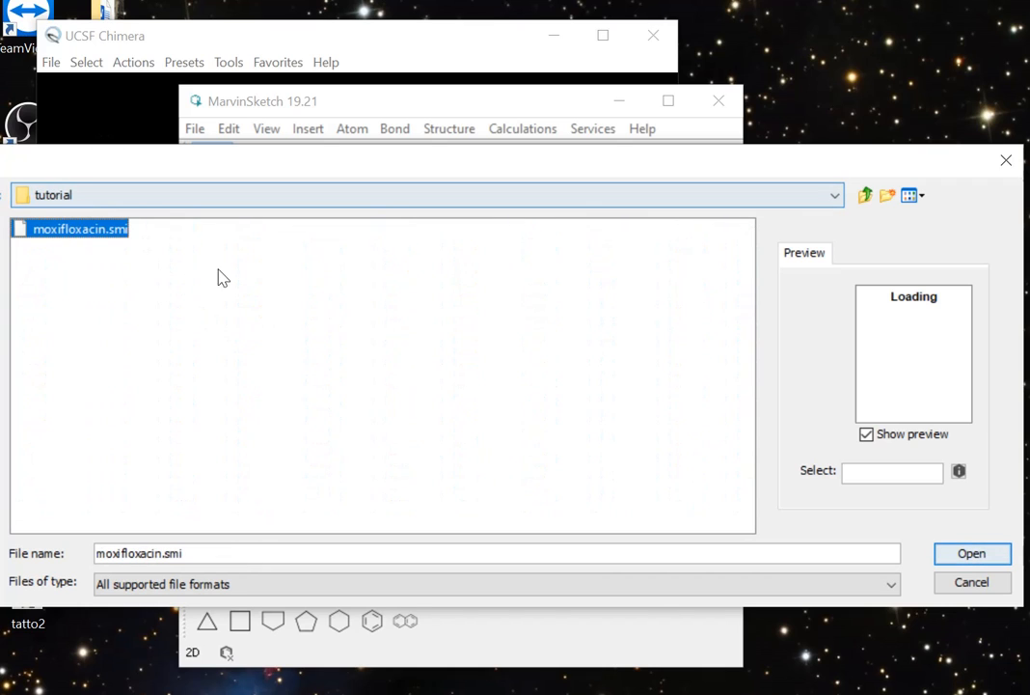
key(Return)
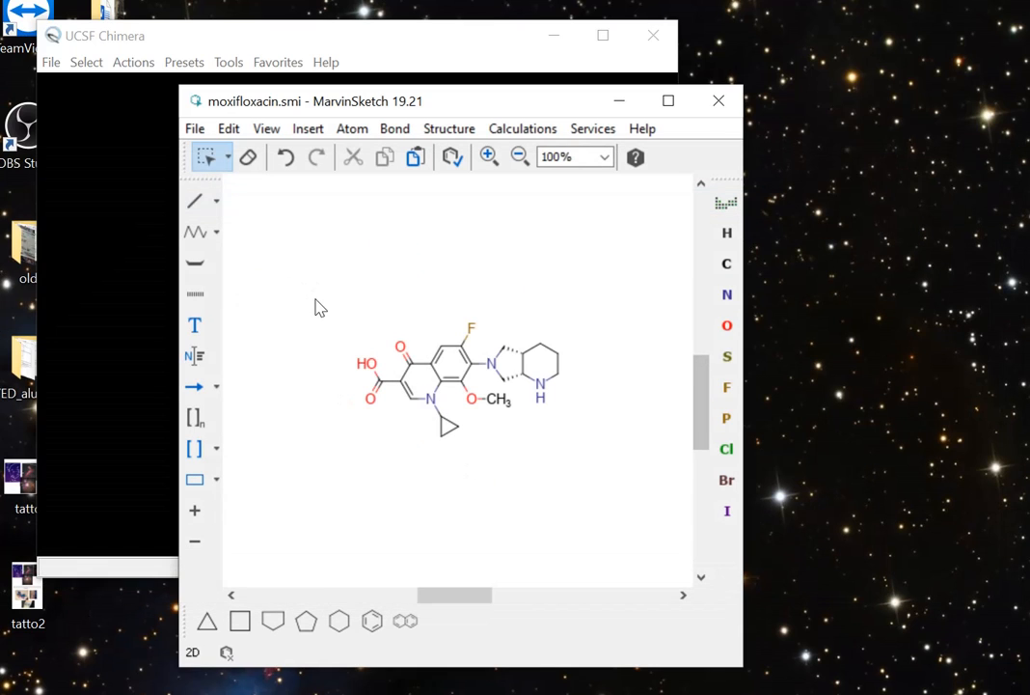
Select the whole moxifloxacin molecule and copy it as SMILES.
drag(315, 298, 633, 491)
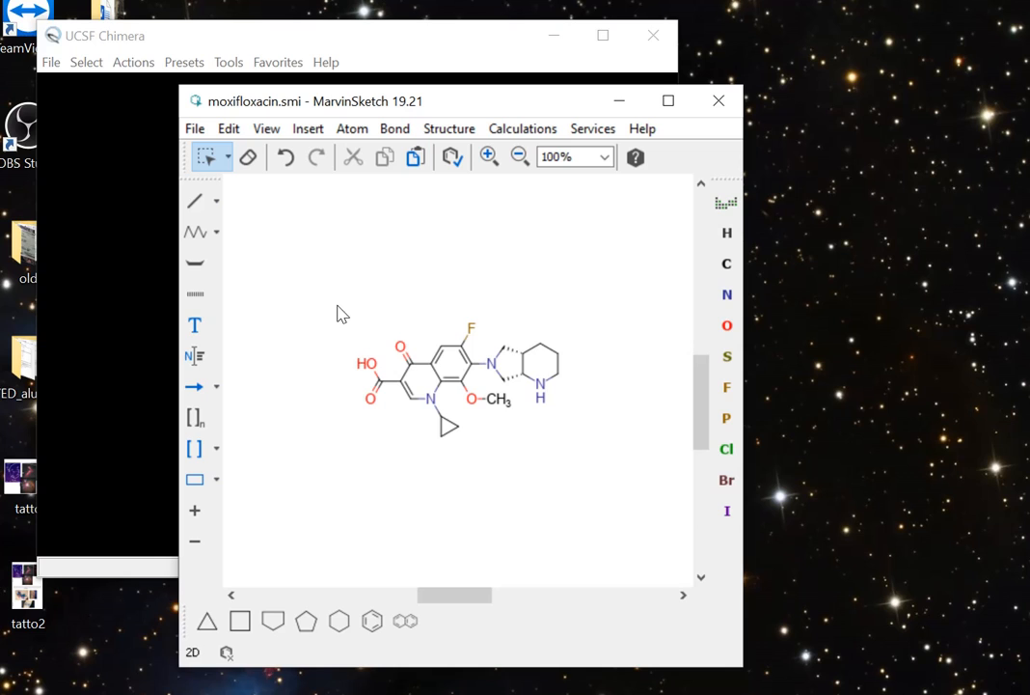
drag(338, 314, 565, 480)
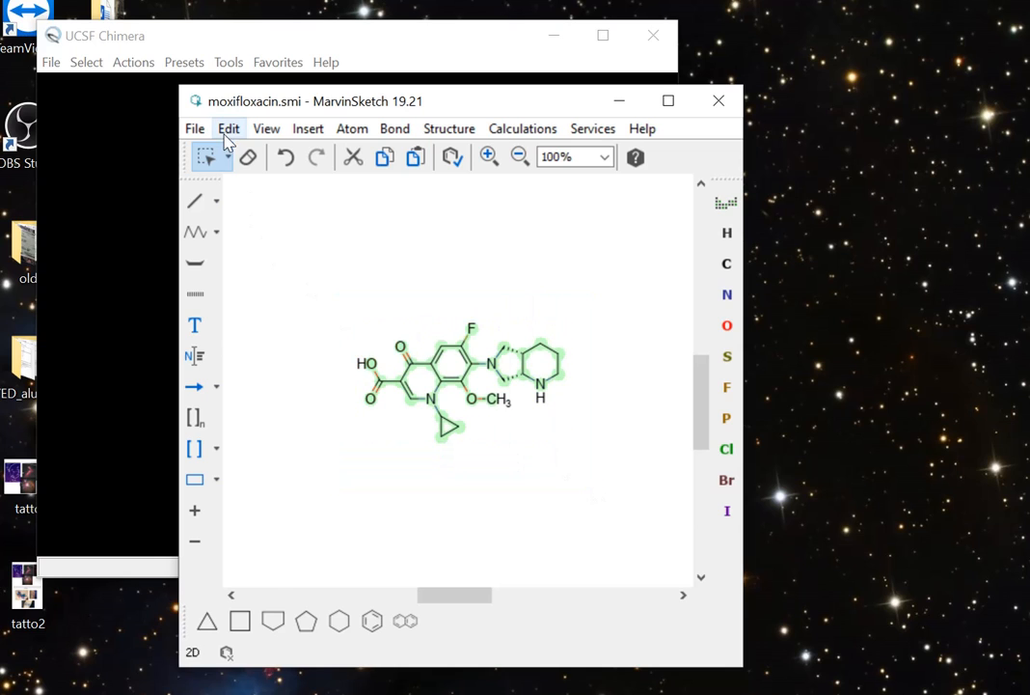
click(228, 133)
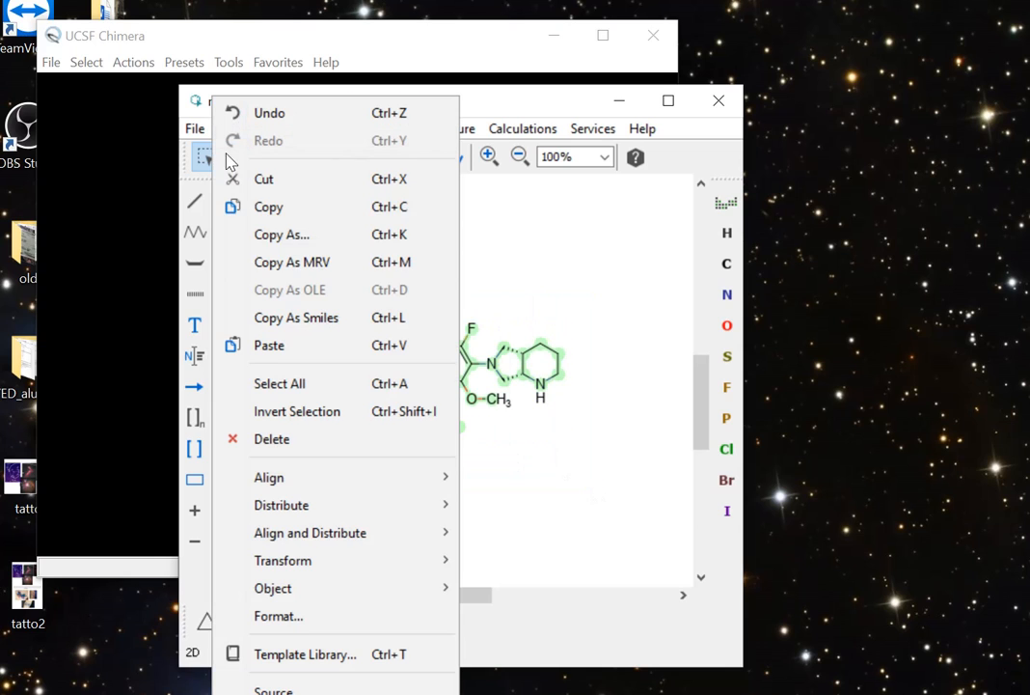
click(301, 319)
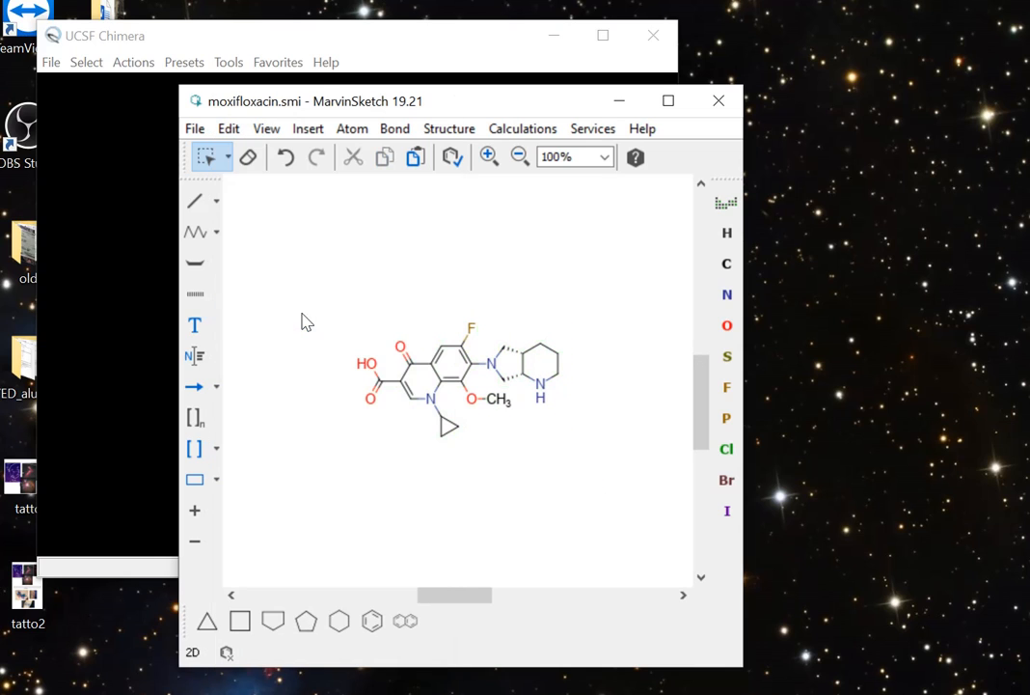
Switch to UCSF Chimera and build a structure from the copied SMILES string with the residue name LIG.
click(233, 48)
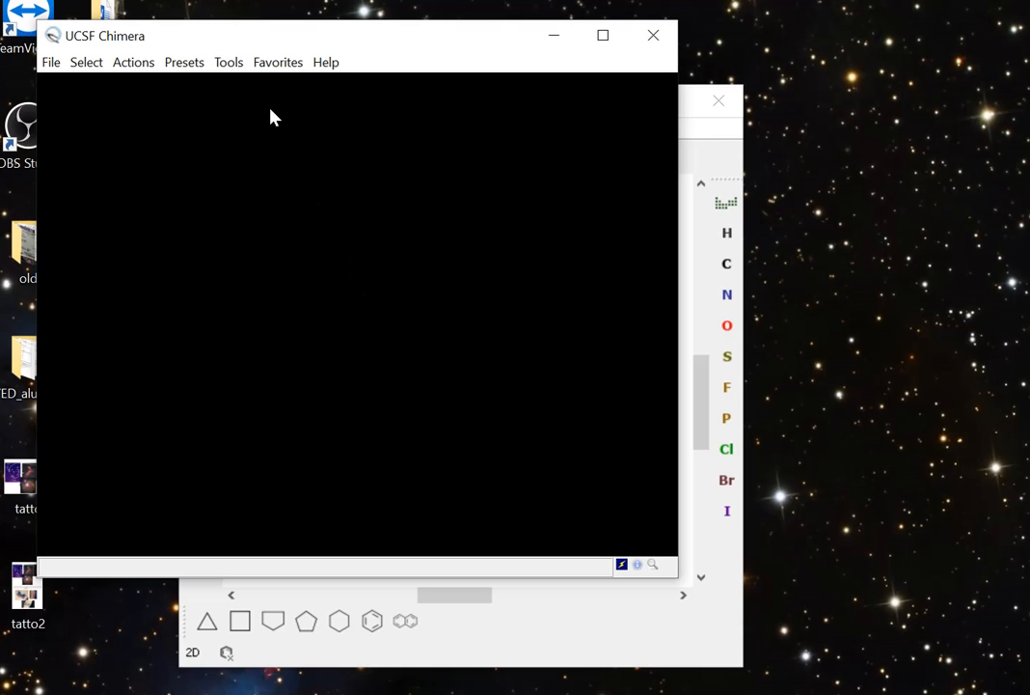
click(232, 62)
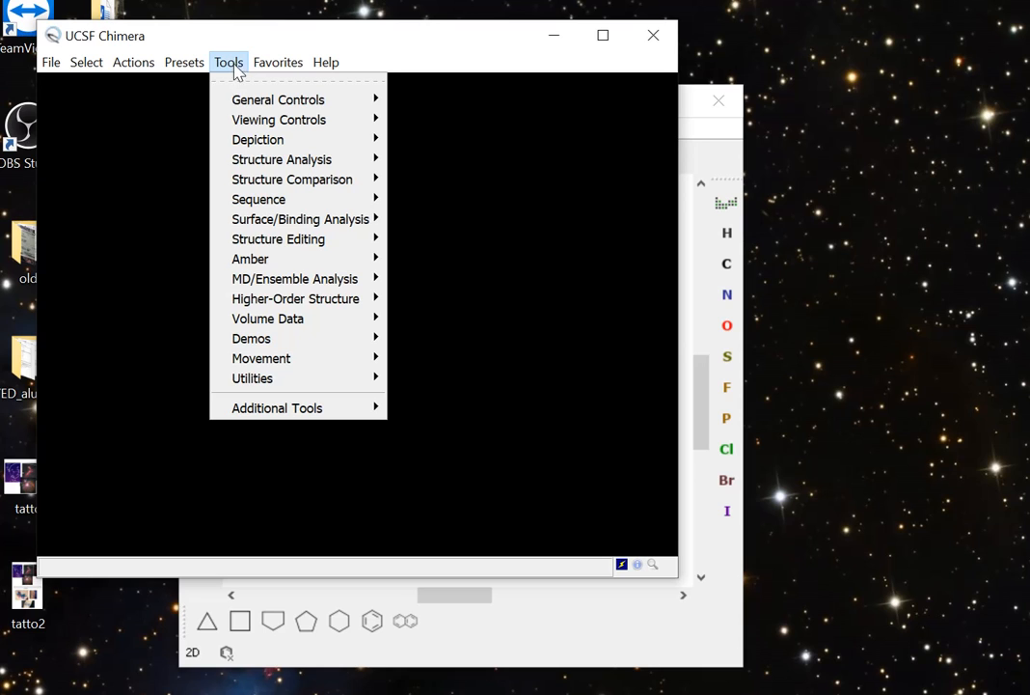
mouse_move(299, 241)
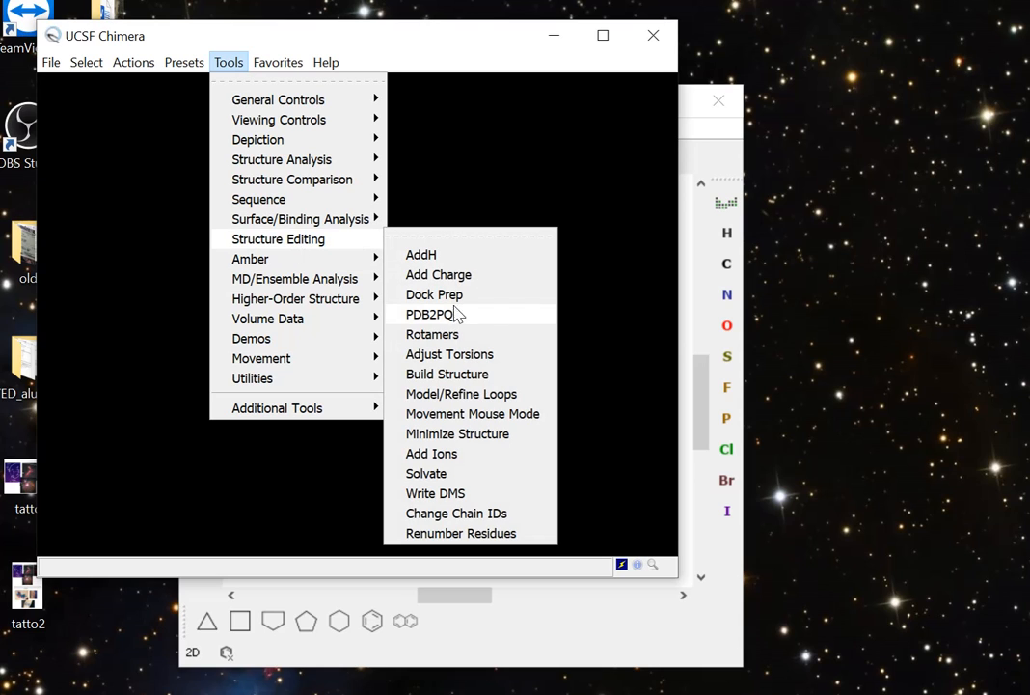
click(446, 375)
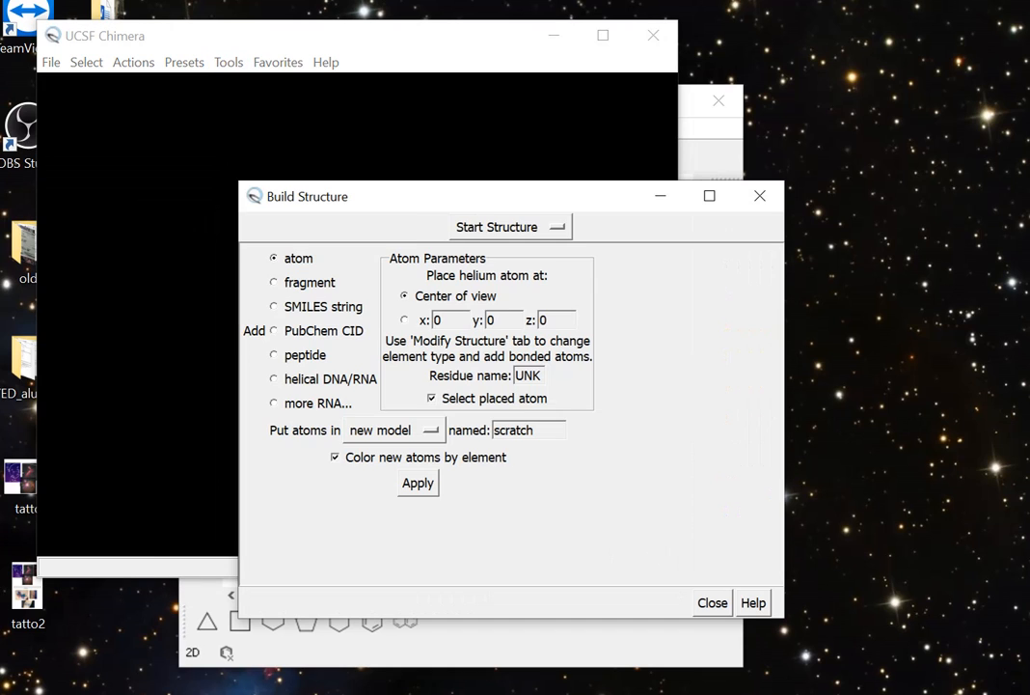
drag(415, 210, 344, 144)
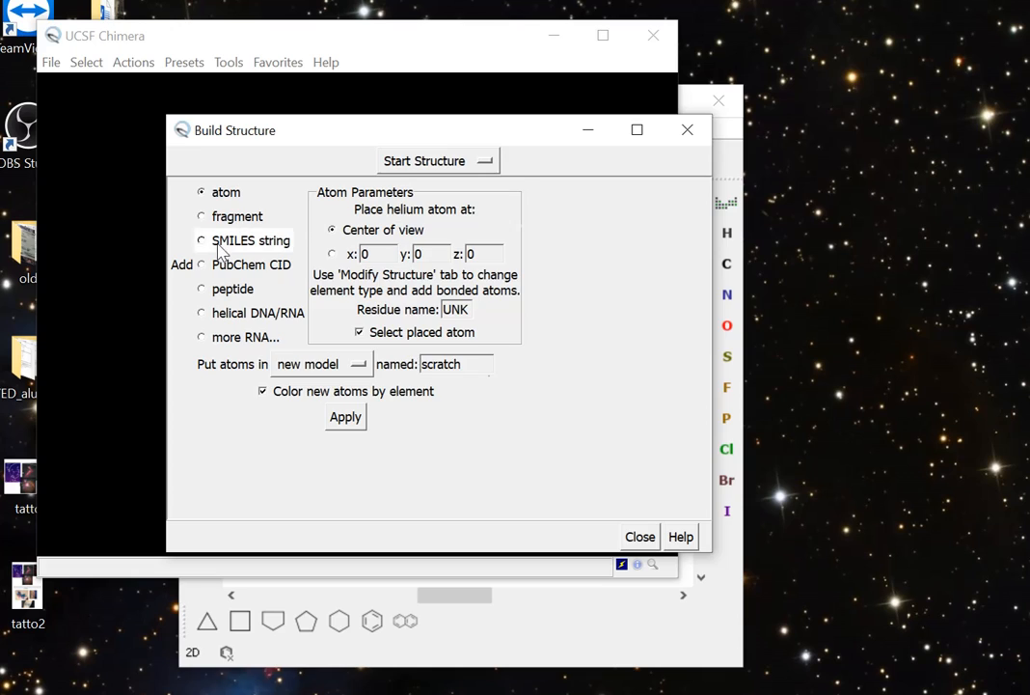
click(268, 246)
click(421, 252)
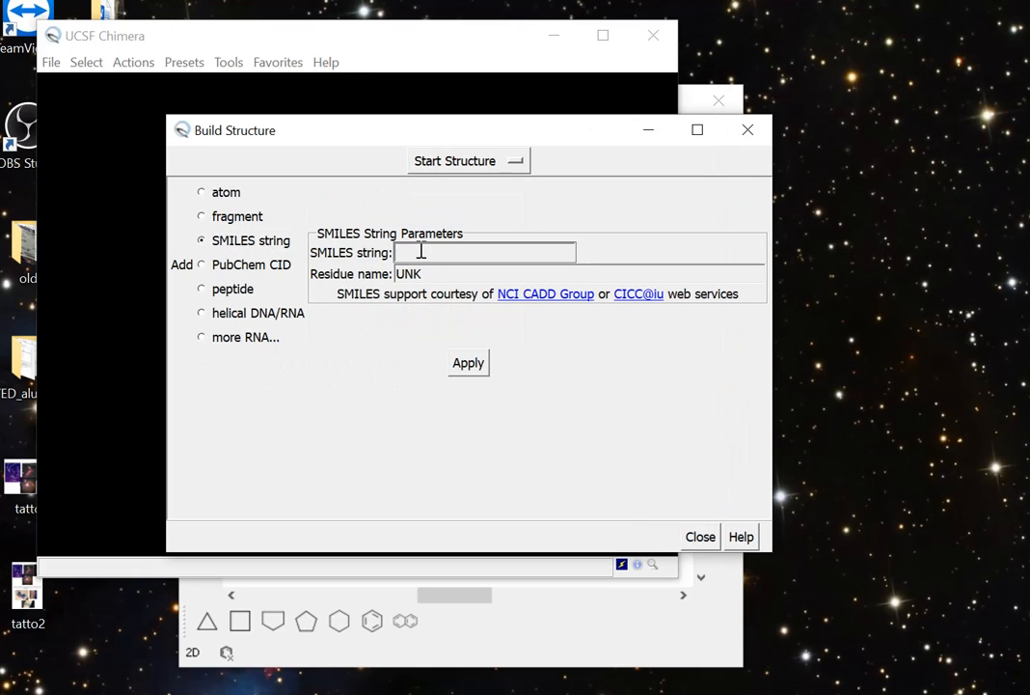
key(ctrl+v)
key(Tab)
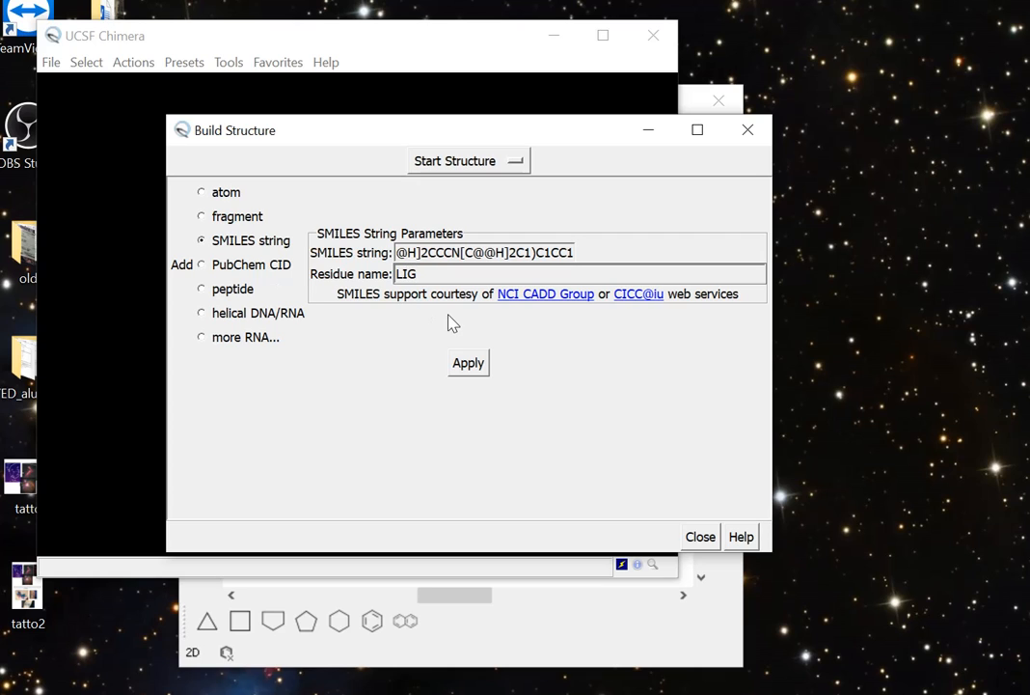
click(473, 368)
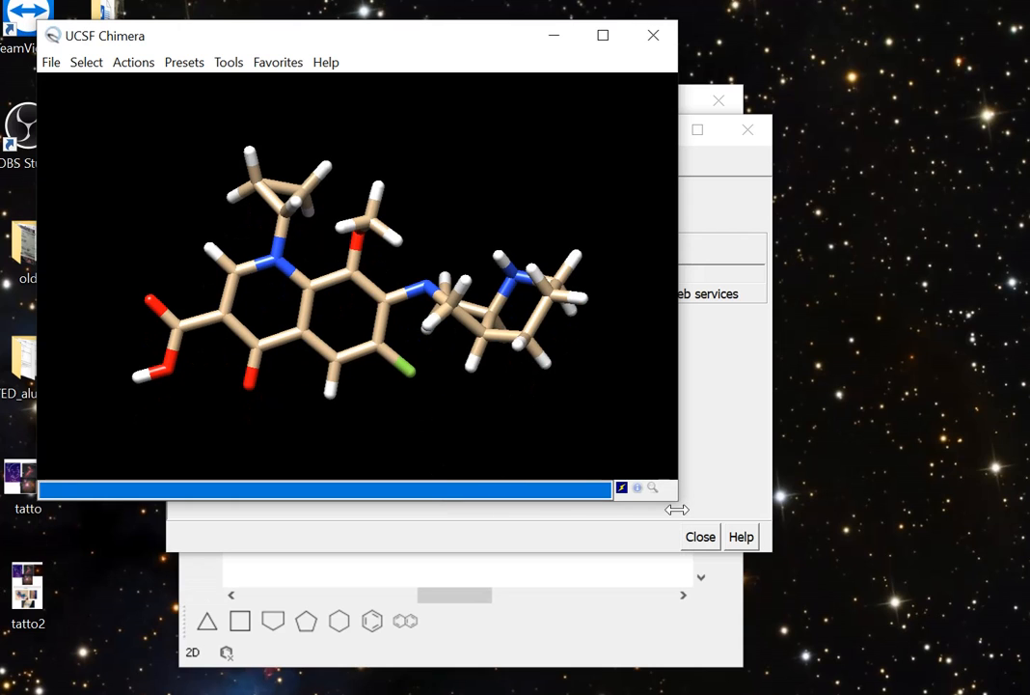
Widen the Chimera window slightly, then select all hydrogen atoms of the moxifloxacin model and delete them.
drag(677, 509, 690, 511)
drag(566, 420, 370, 275)
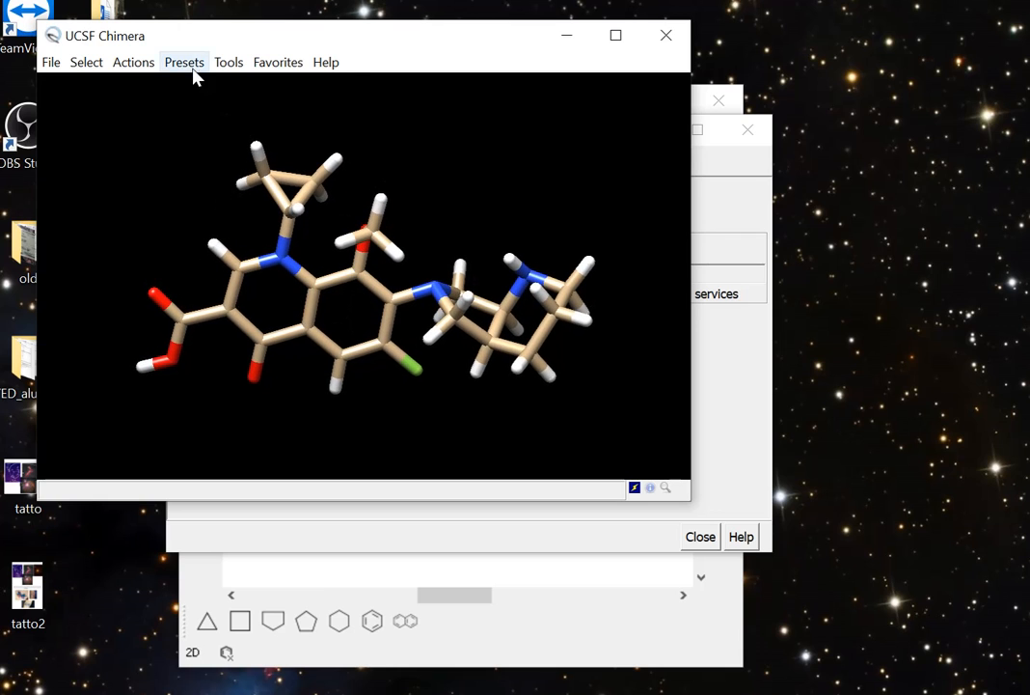
drag(357, 172, 383, 189)
drag(373, 284, 369, 235)
drag(627, 268, 413, 253)
click(86, 64)
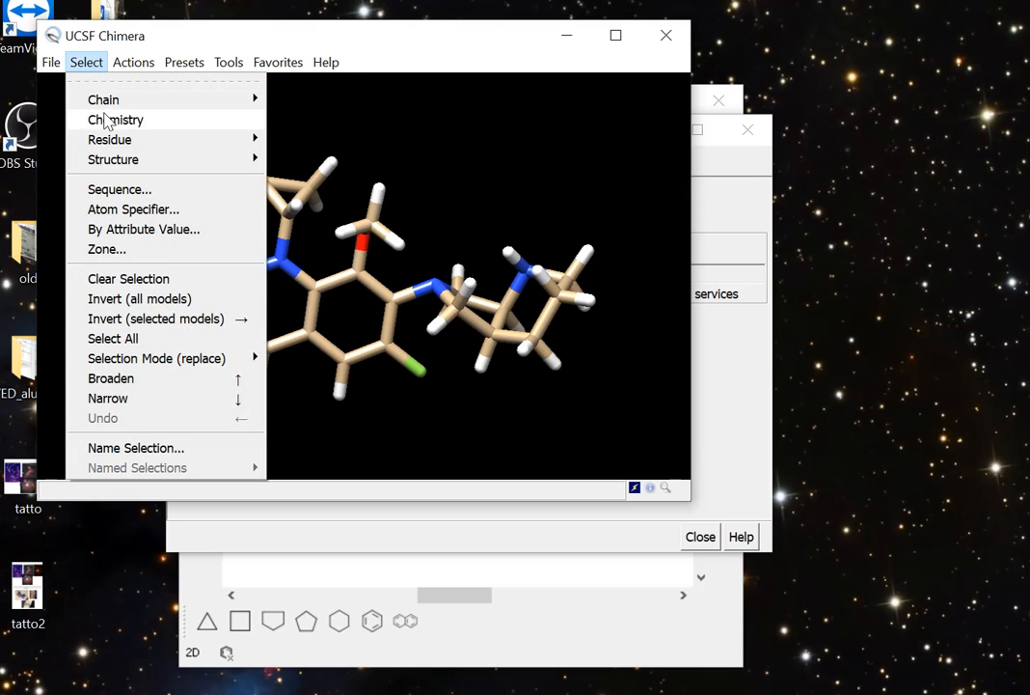
mouse_move(178, 122)
mouse_move(389, 139)
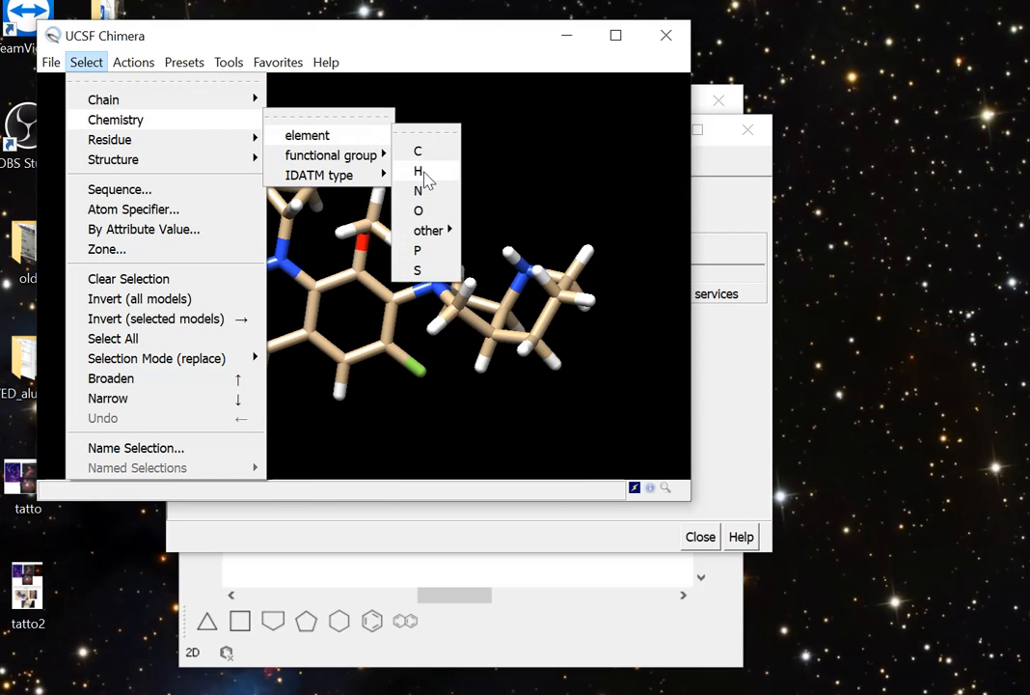
click(418, 171)
click(120, 66)
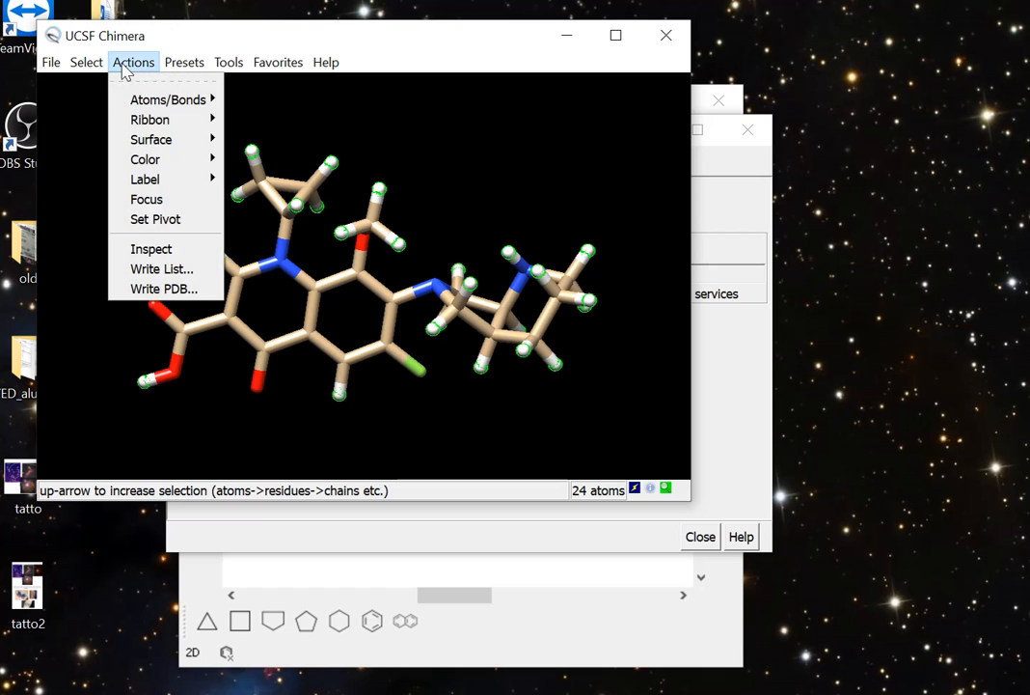
mouse_move(164, 102)
click(280, 373)
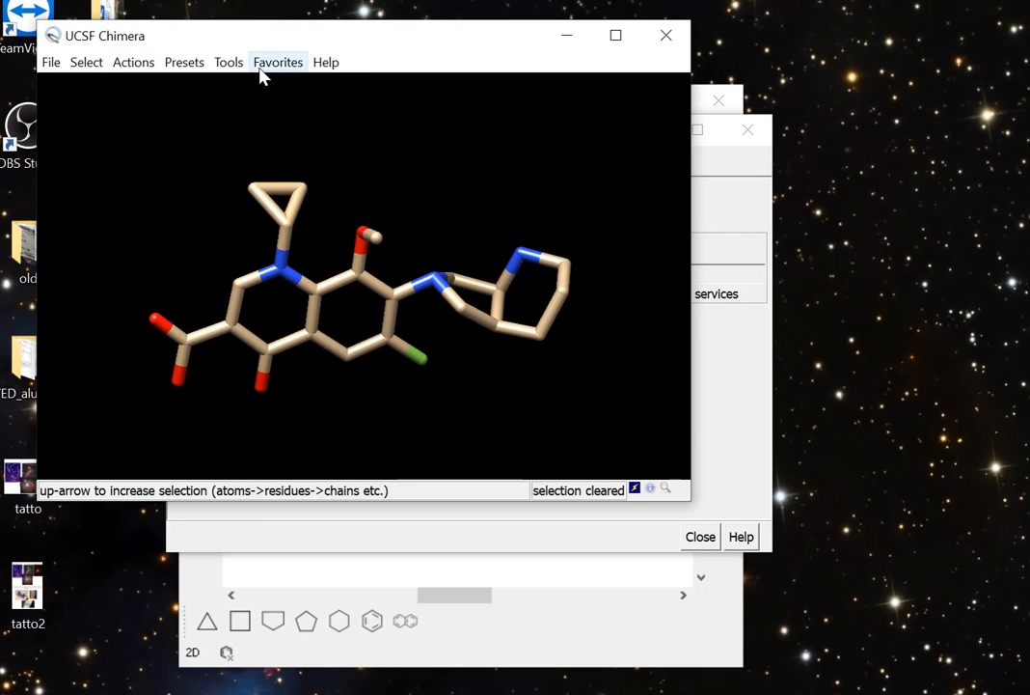
Add hydrogens to the moxifloxacin model with AddH, considering H-bonds, and inspect the carboxylate and amine groups.
click(230, 63)
mouse_move(299, 239)
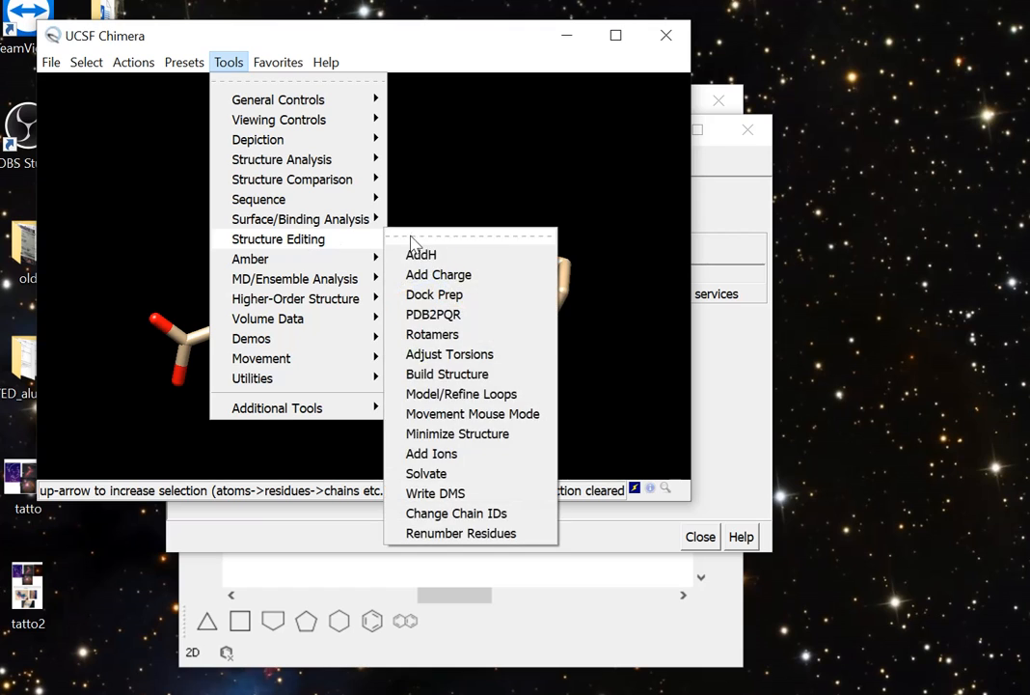
click(410, 256)
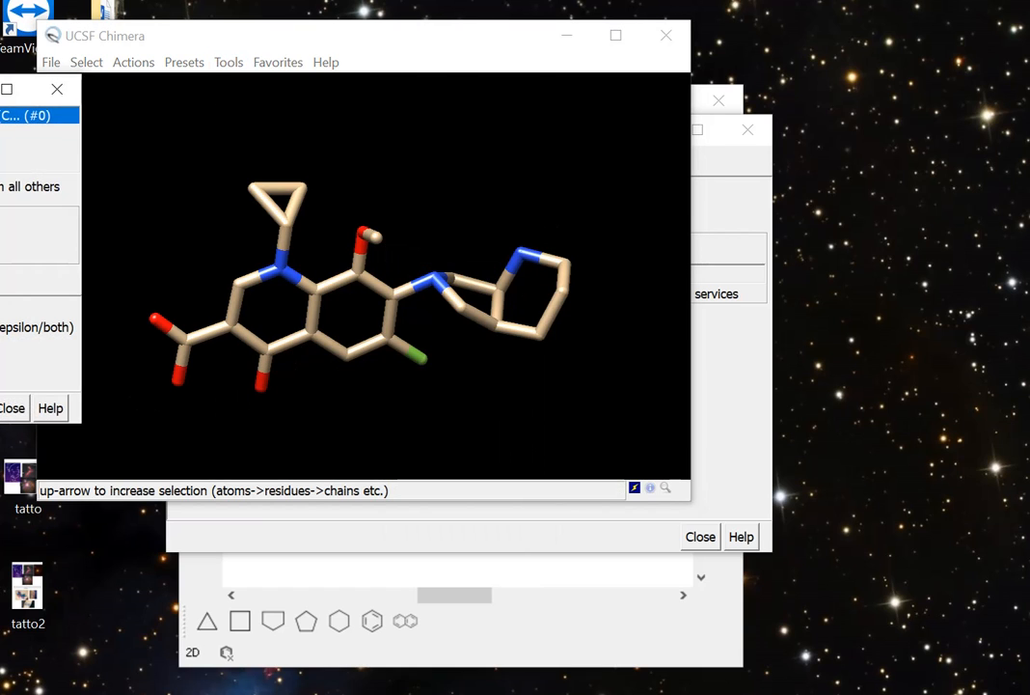
drag(0, 85, 266, 116)
click(379, 404)
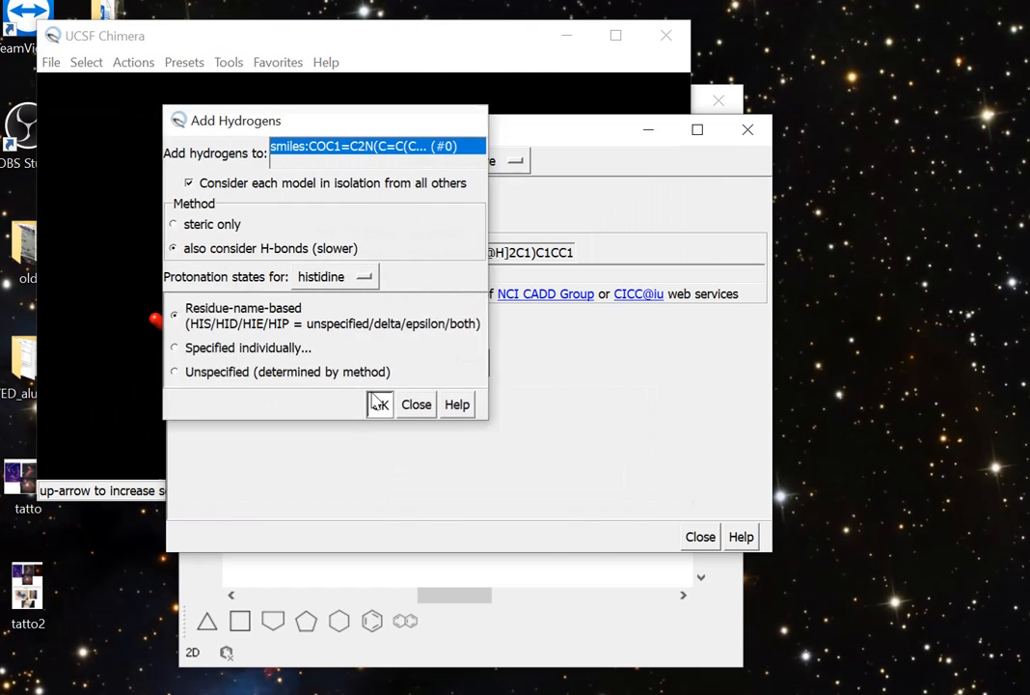
click(110, 341)
drag(110, 340, 159, 249)
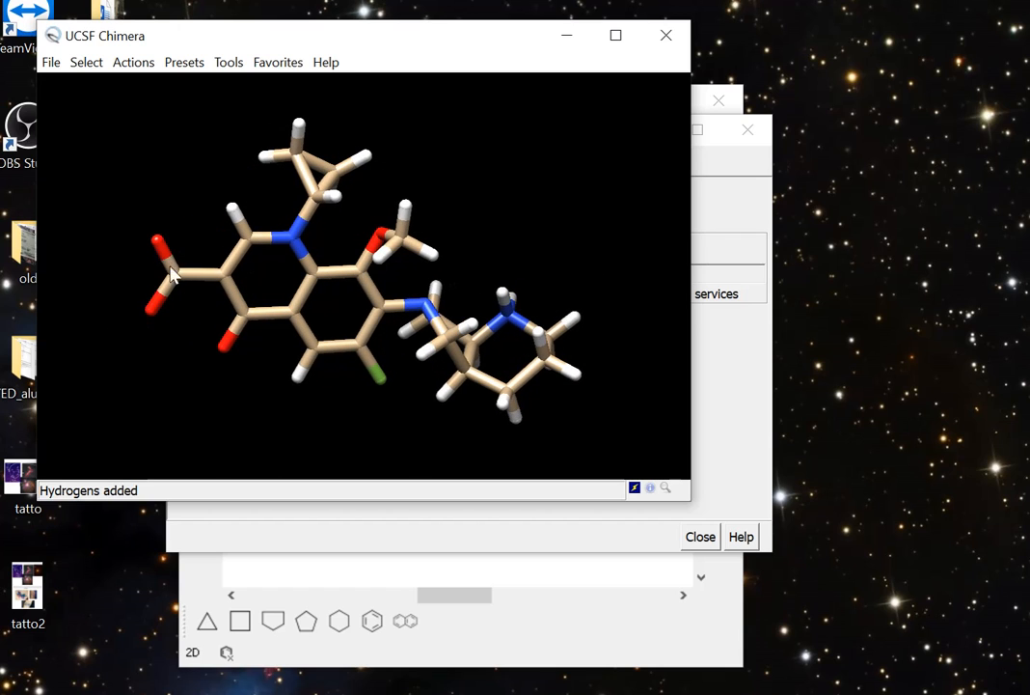
drag(138, 312, 453, 331)
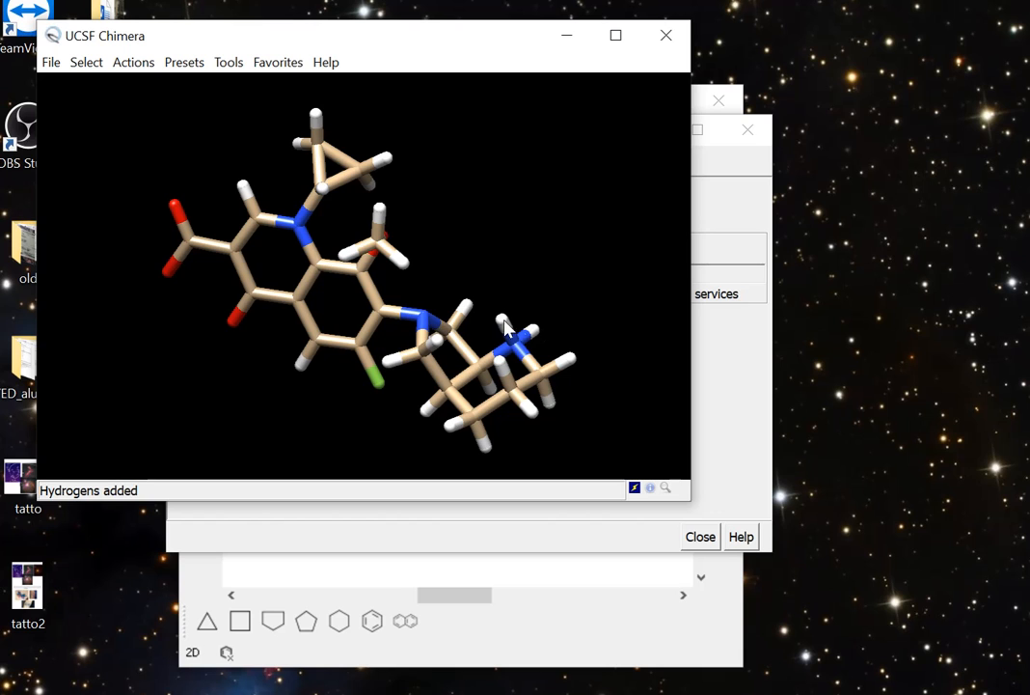
drag(536, 334, 370, 309)
Switch to MarvinSketch and run the pKa calculation on the moxifloxacin molecule in evaluation mode.
click(449, 605)
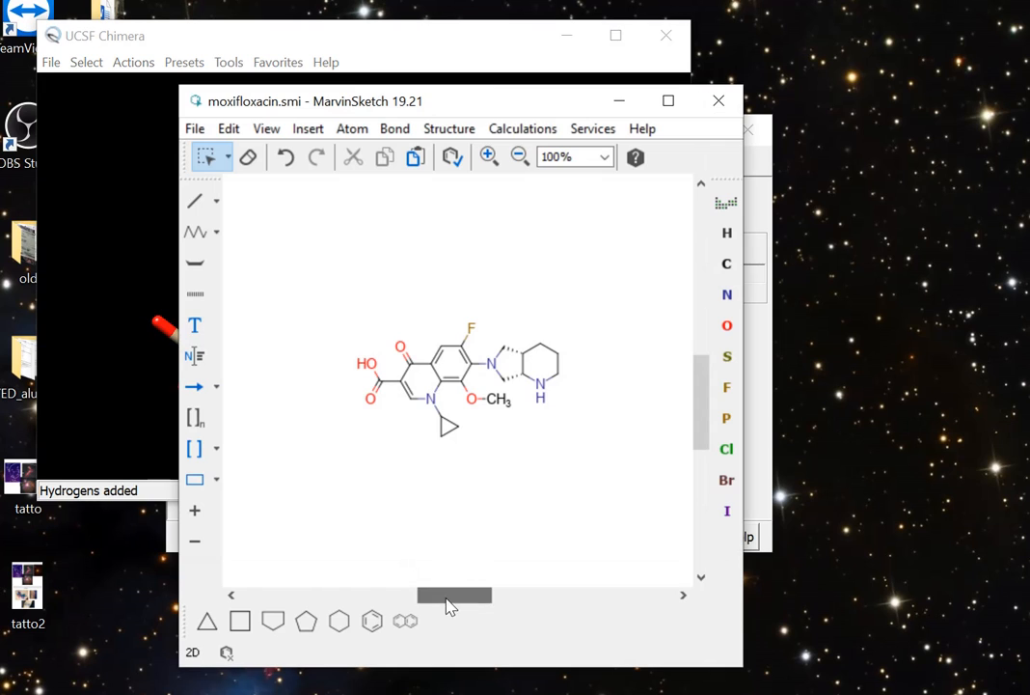
click(522, 128)
mouse_move(552, 282)
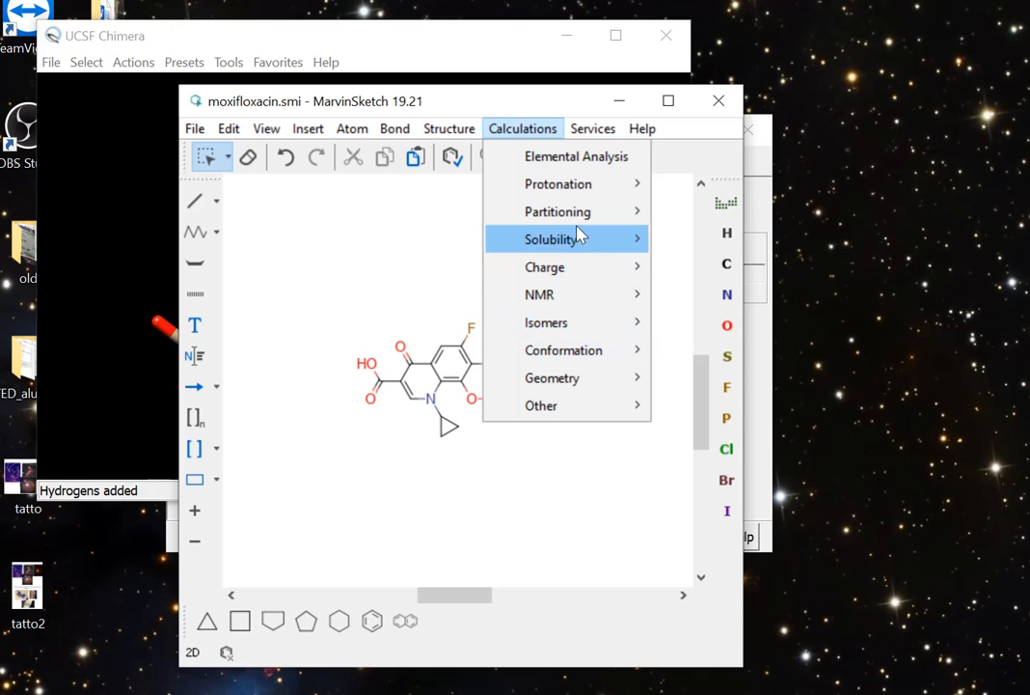
mouse_move(579, 183)
click(690, 183)
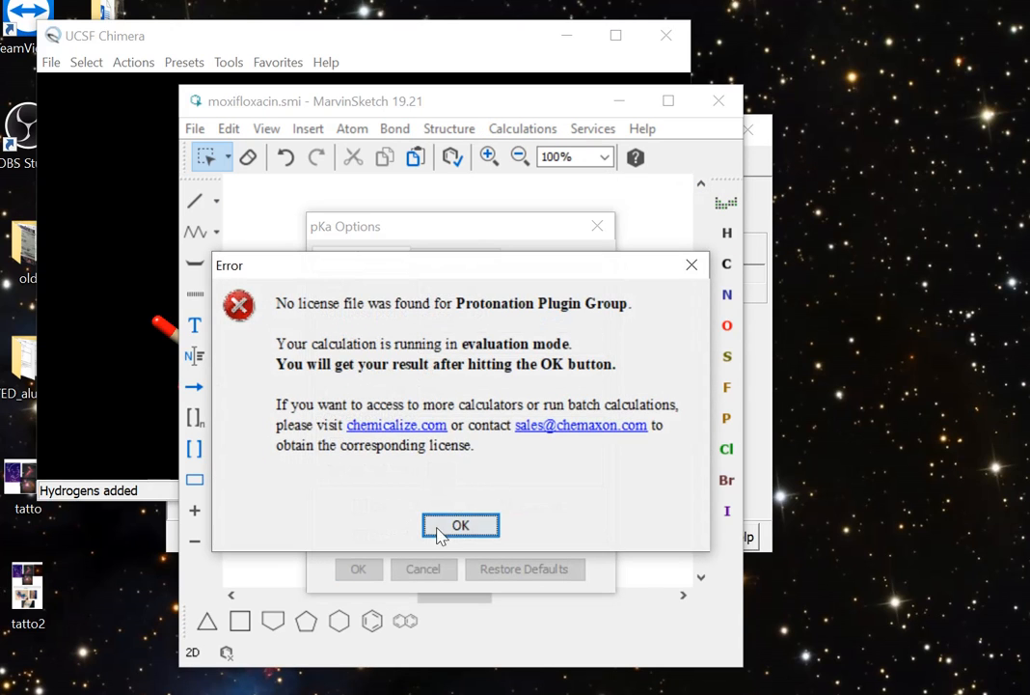
click(444, 524)
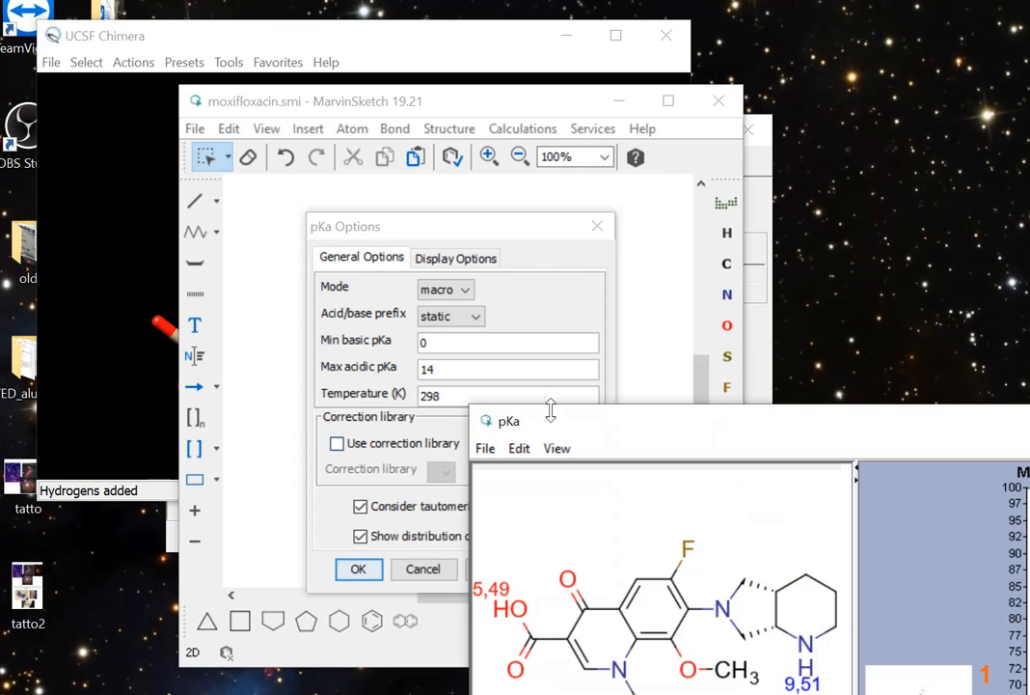
Check the microspecies distribution at pH 7.40, display microspecies 3, and close the pKa results.
drag(557, 428, 213, 4)
scroll(226, 552, down, 7)
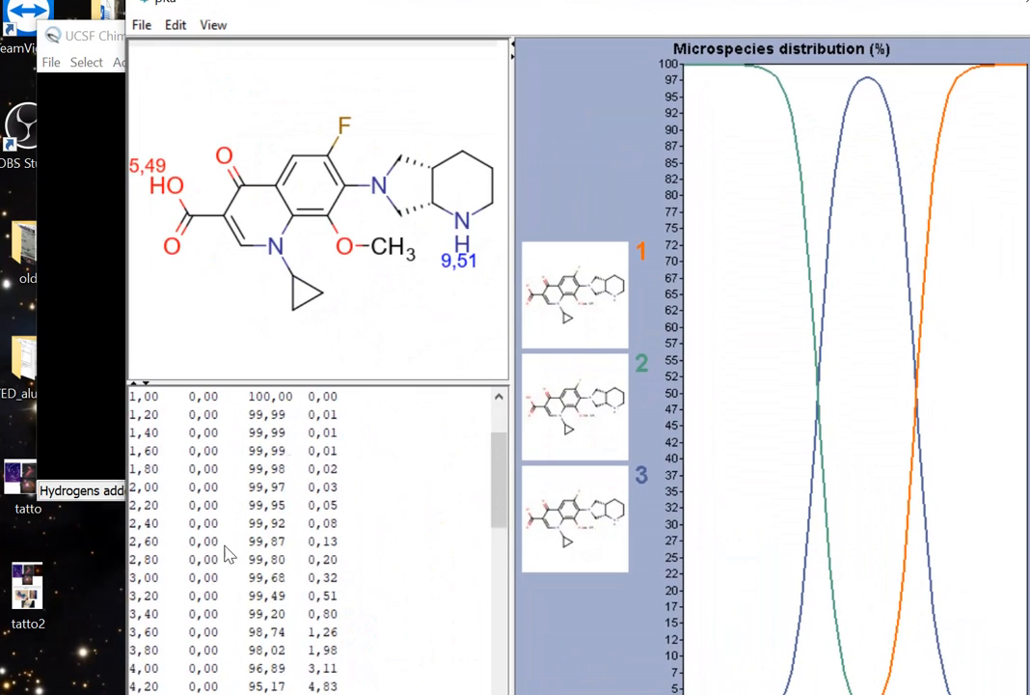
scroll(223, 557, down, 2)
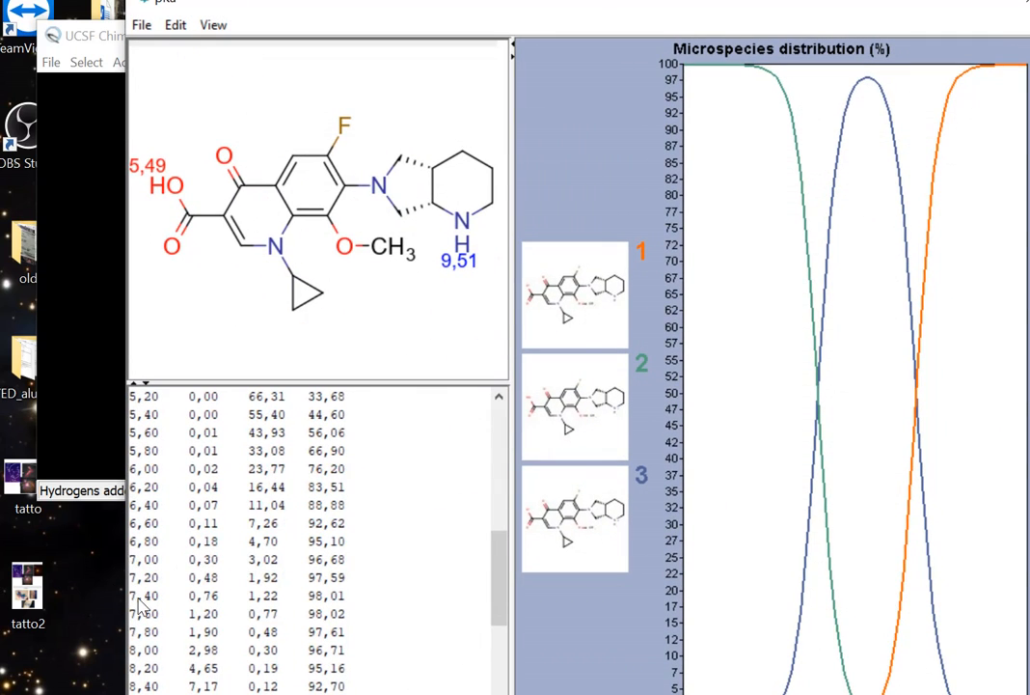
drag(140, 599, 321, 600)
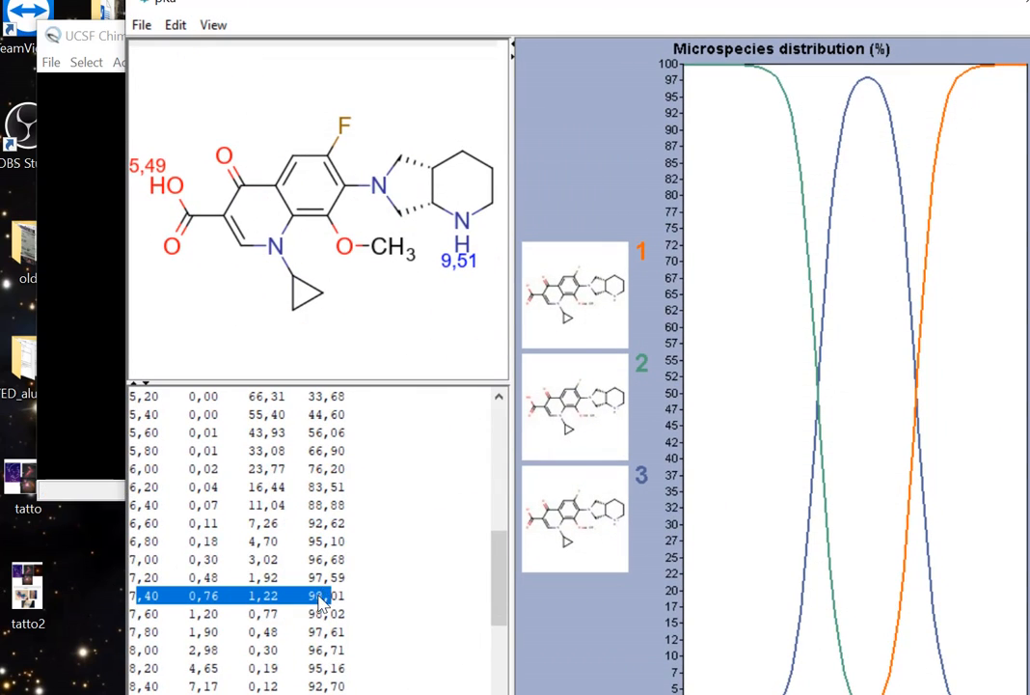
click(584, 522)
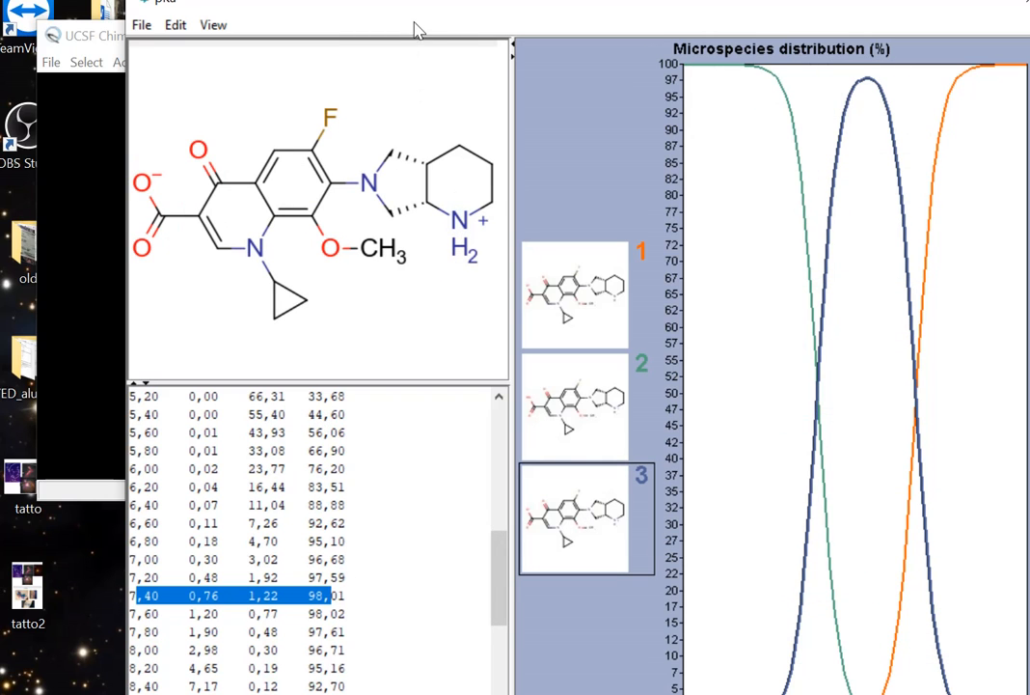
drag(405, 10, 386, 76)
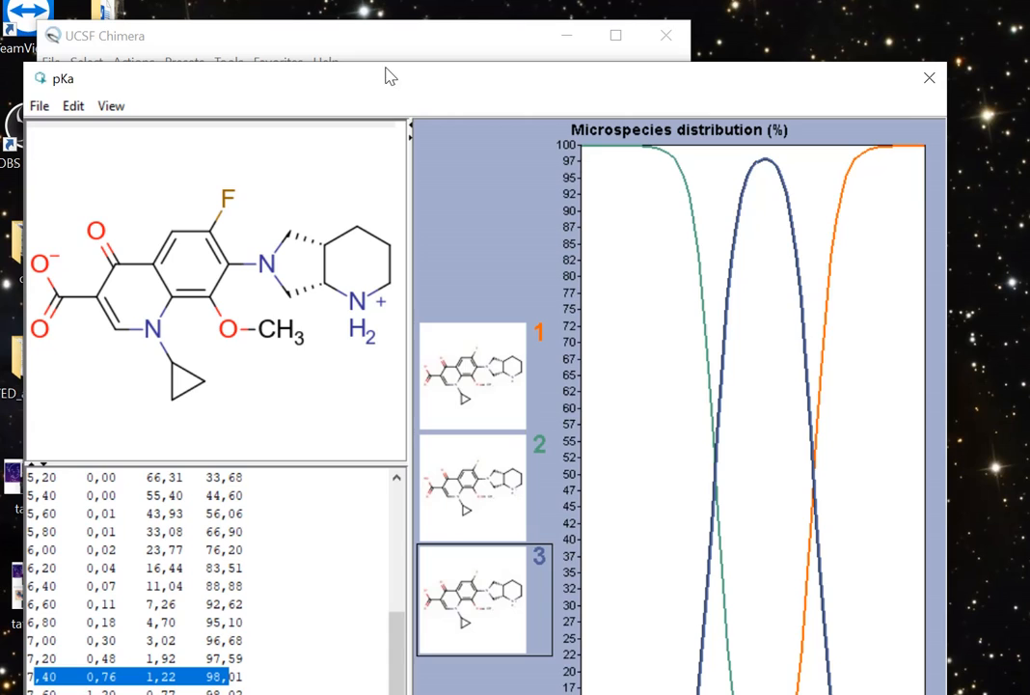
click(927, 76)
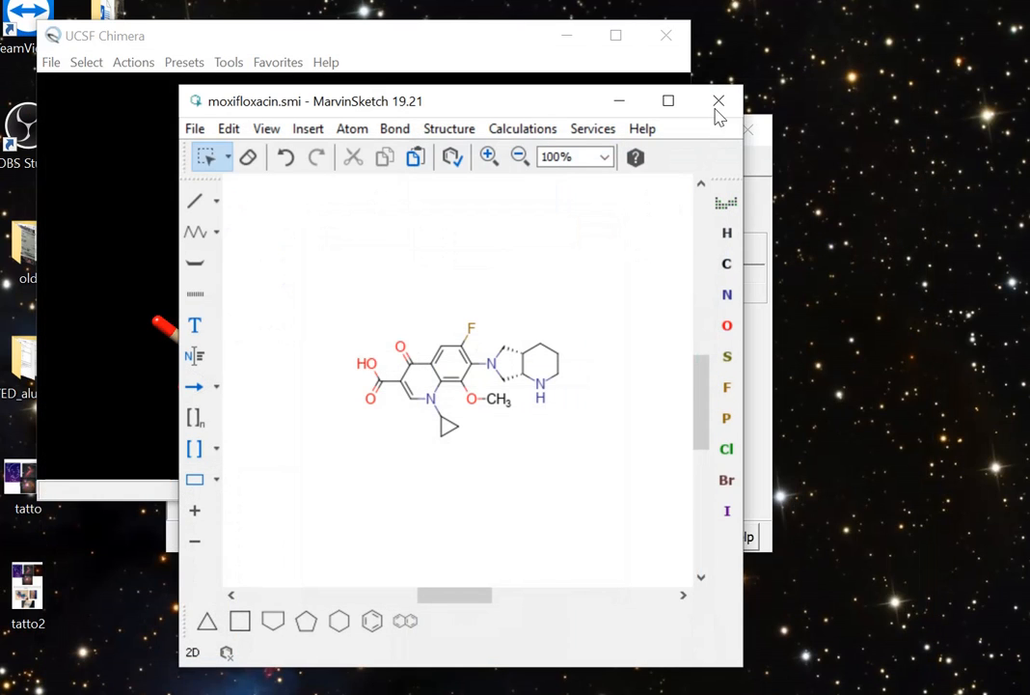
Switch back to UCSF Chimera and open Minimize Structure for the moxifloxacin model.
click(143, 147)
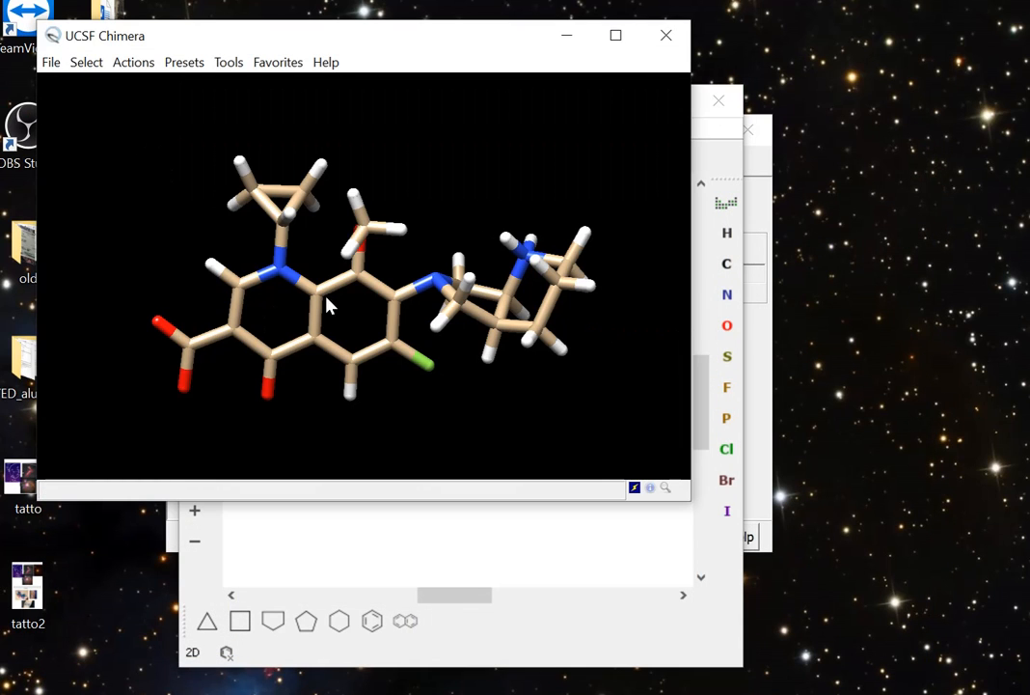
drag(328, 307, 385, 229)
click(229, 61)
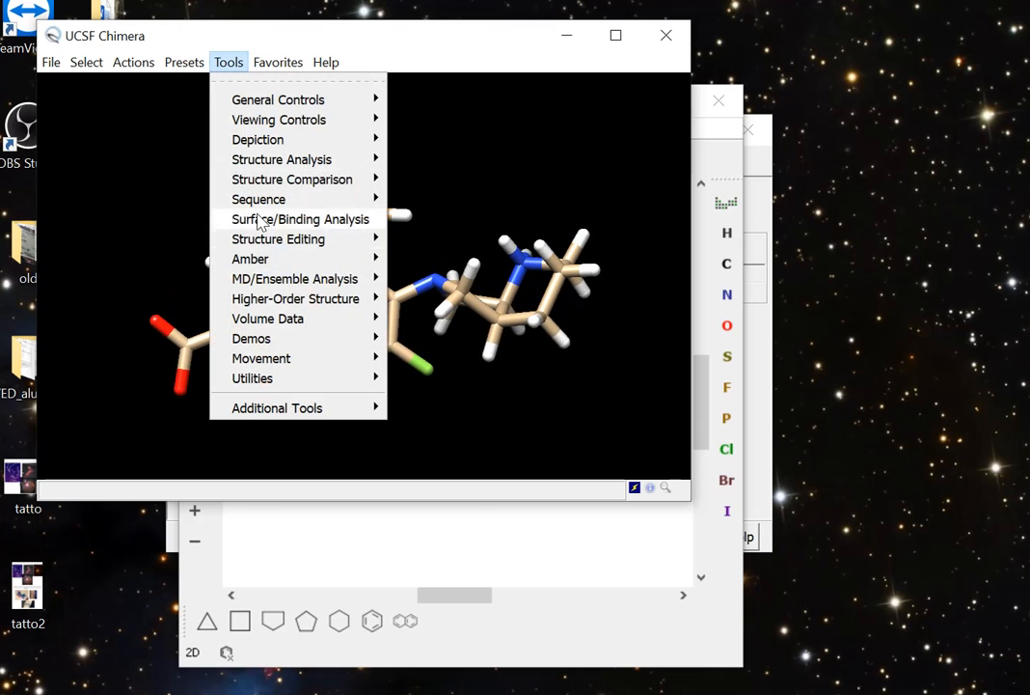
mouse_move(313, 243)
click(457, 434)
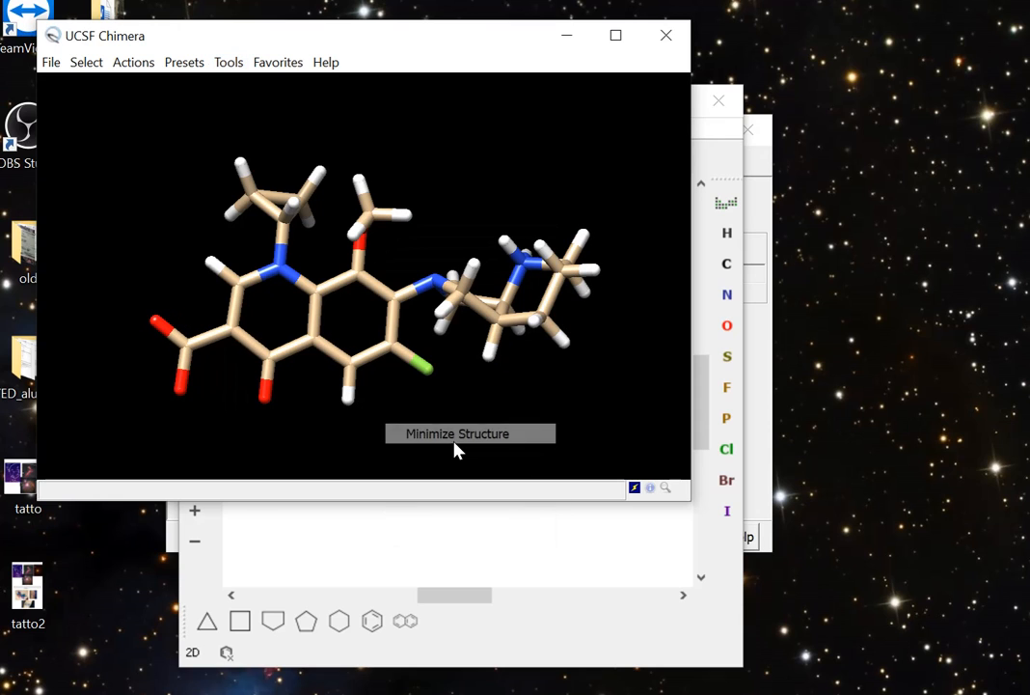
drag(9, 87, 655, 163)
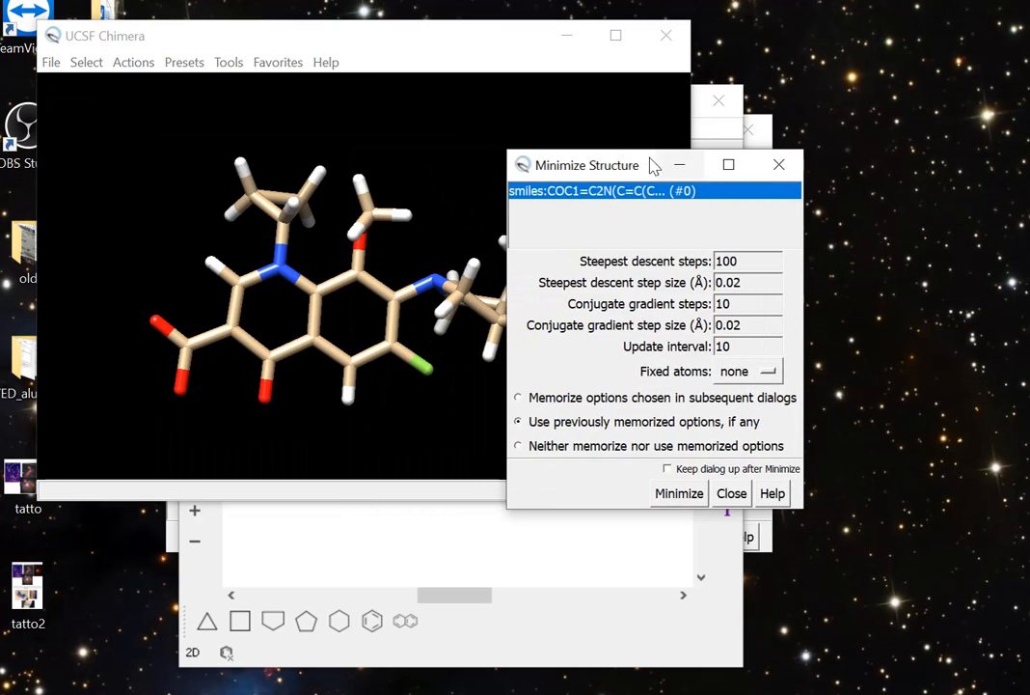
click(321, 113)
click(228, 61)
mouse_move(285, 251)
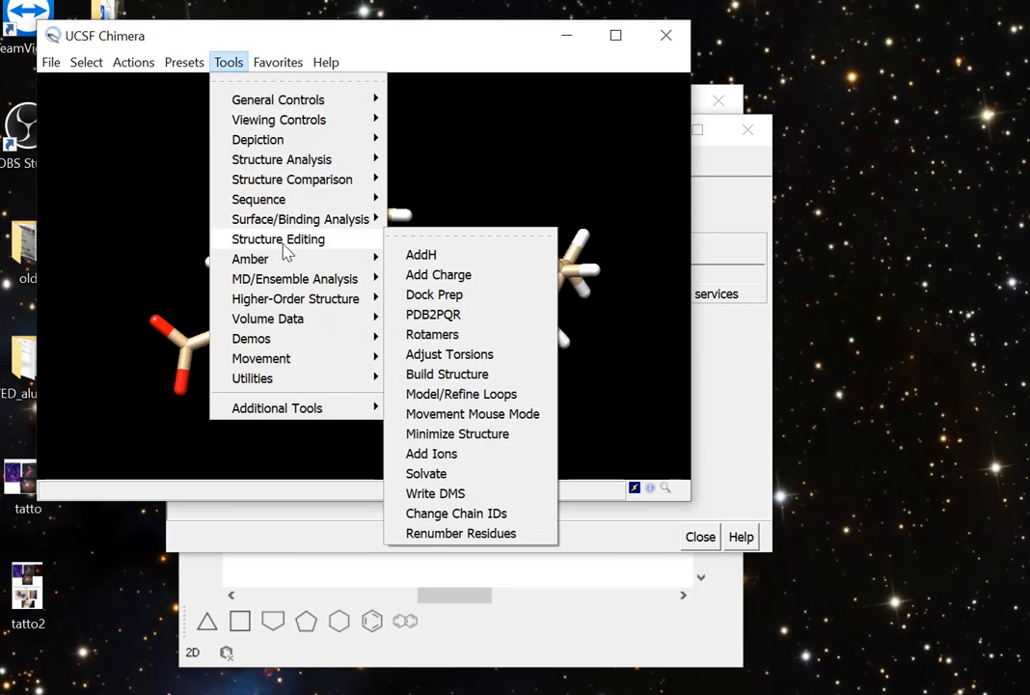
click(471, 434)
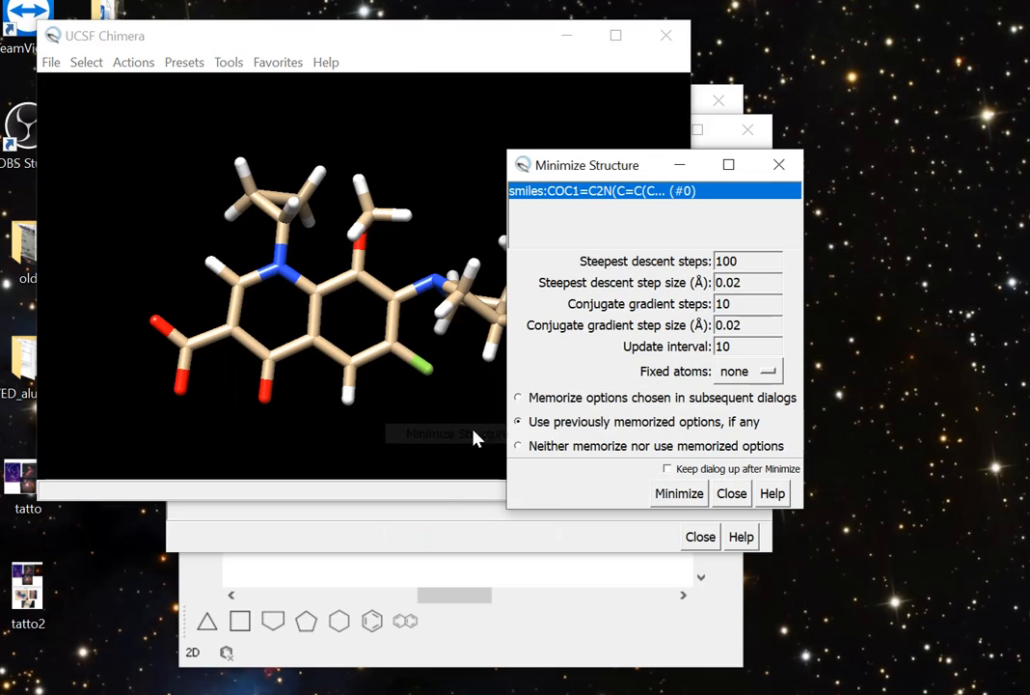
Minimize the structure with the dialog kept up, H-bonds considered for hydrogens, Gasteiger charges, and a LIG net charge of +0.
click(672, 496)
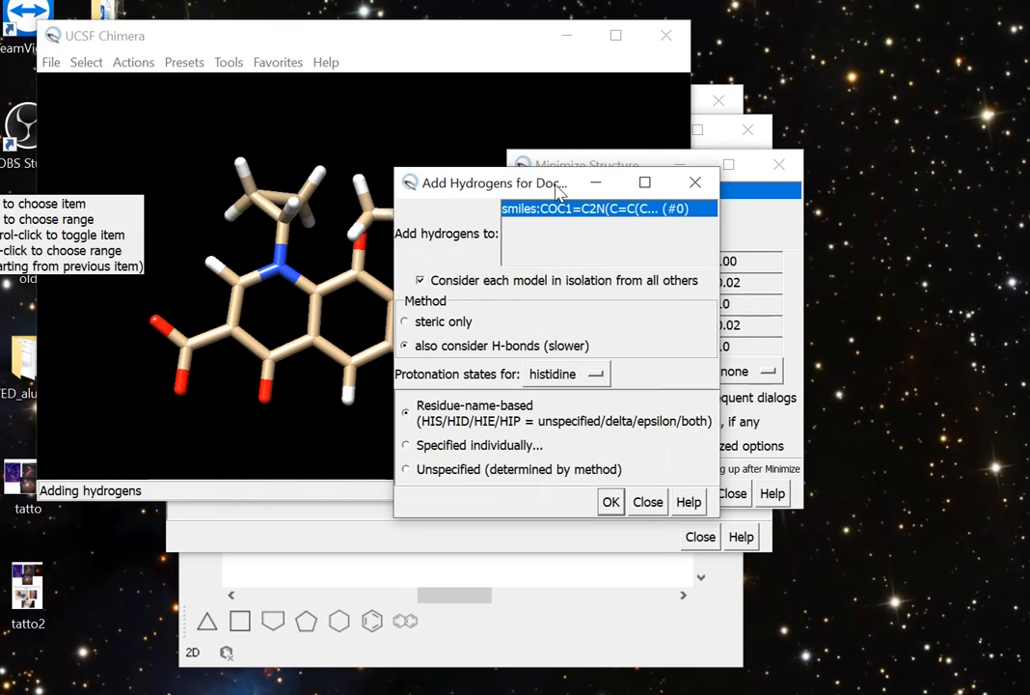
click(604, 498)
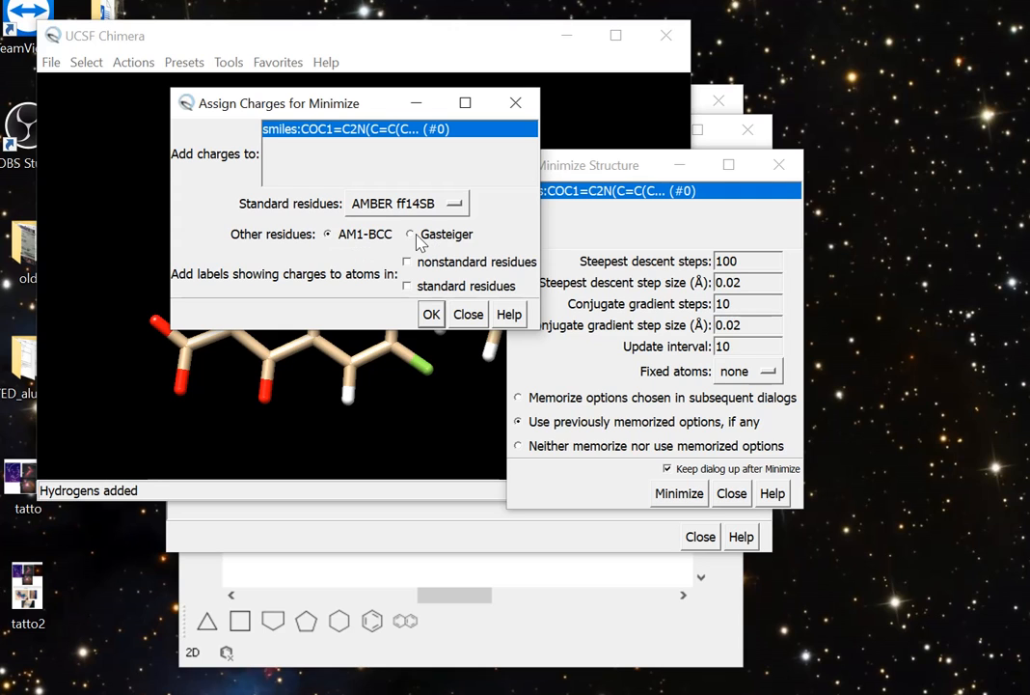
click(427, 318)
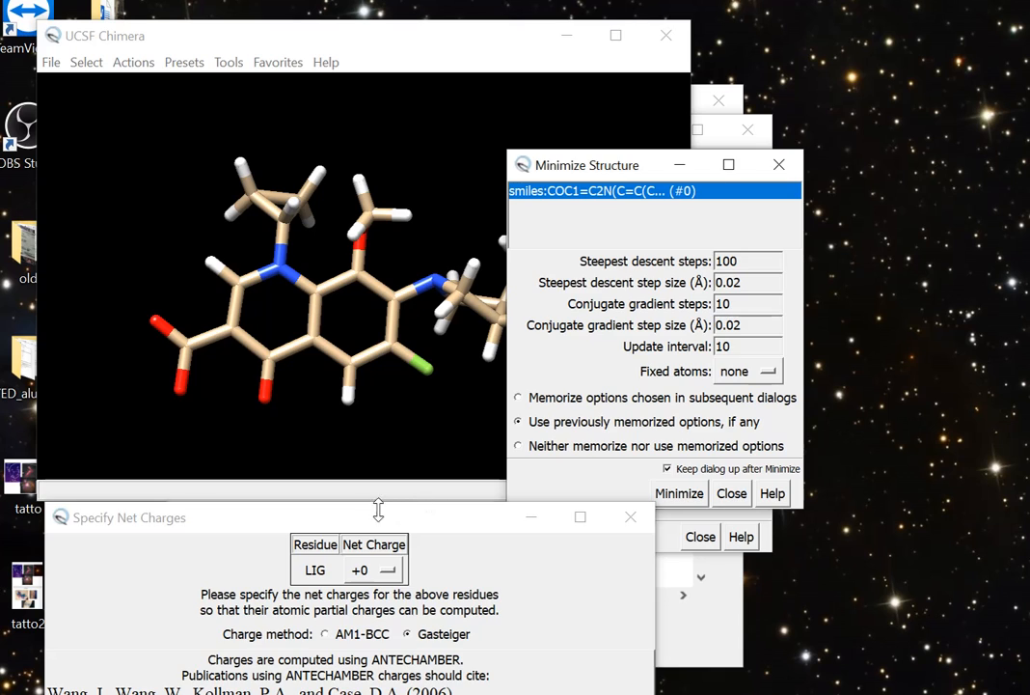
drag(378, 512, 453, 115)
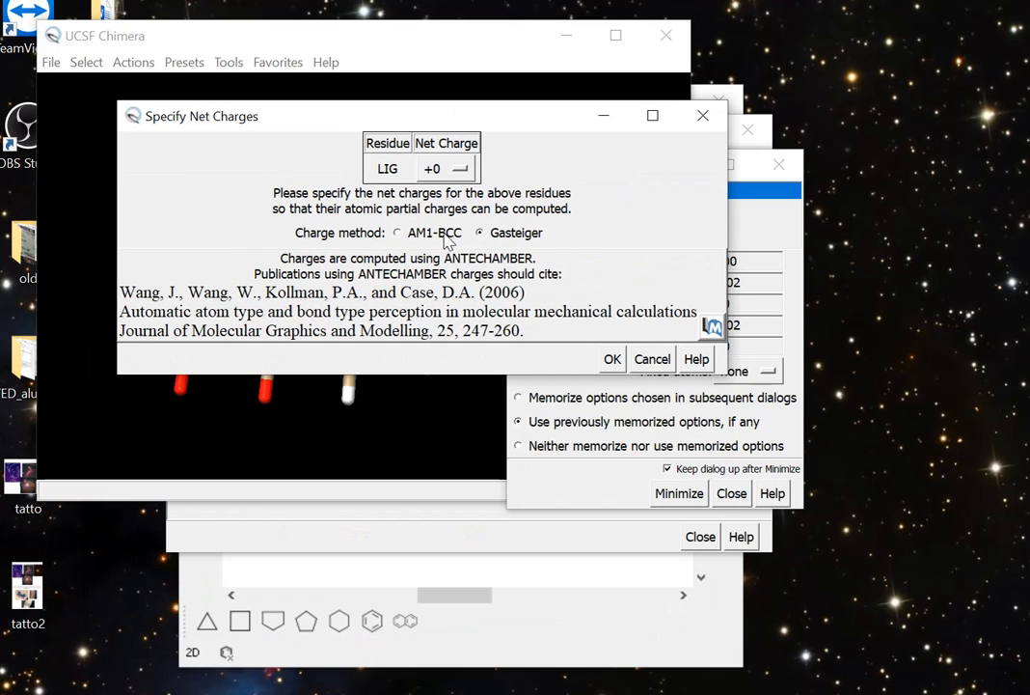
click(615, 360)
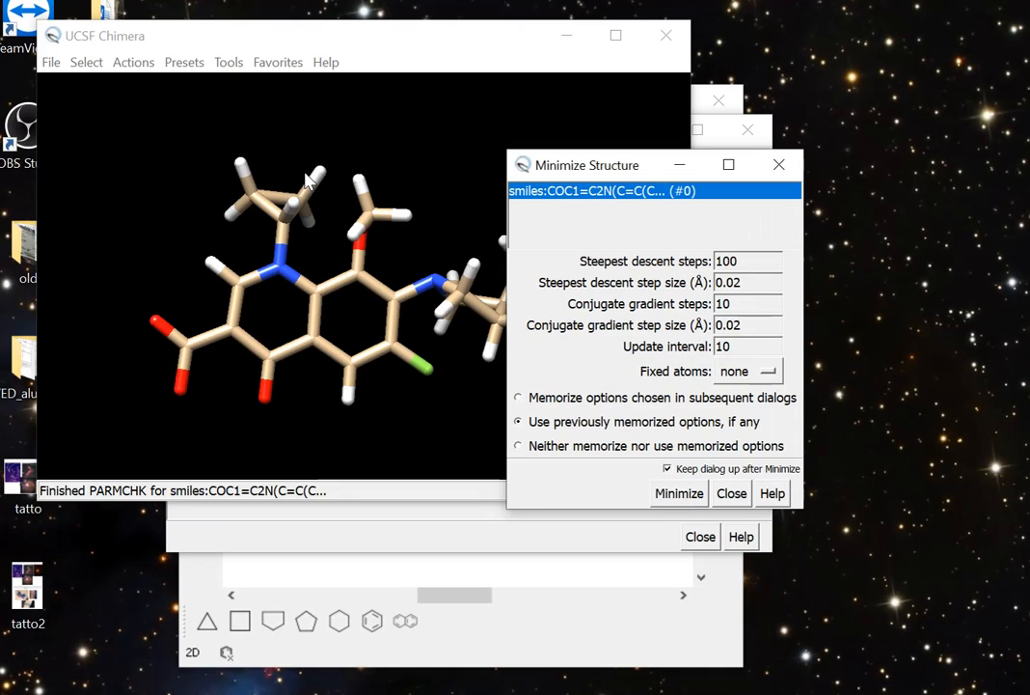
click(352, 253)
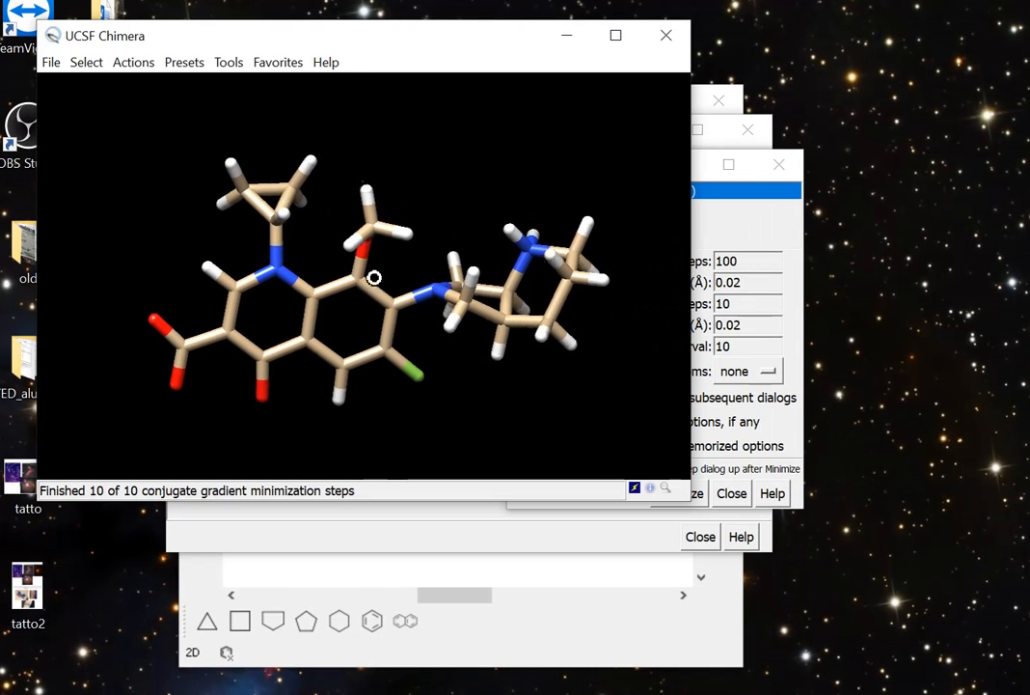
Move the Minimize Structure dialog beside the model, set the conjugate gradient steps to 1000, and run the minimization.
click(728, 164)
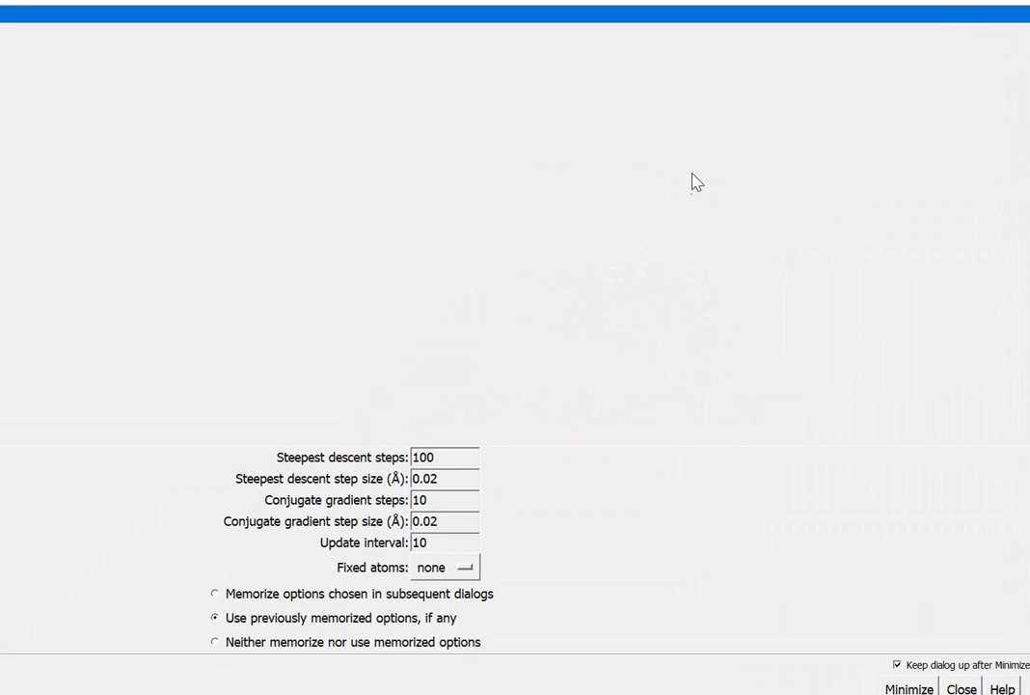
click(955, 3)
drag(573, 163, 741, 193)
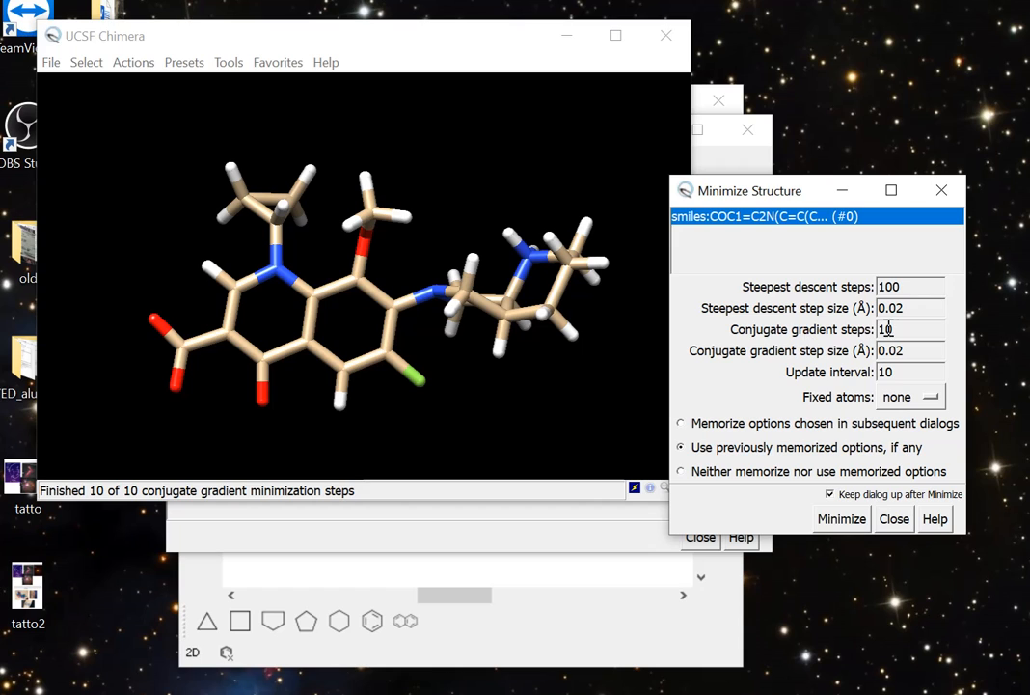
click(841, 519)
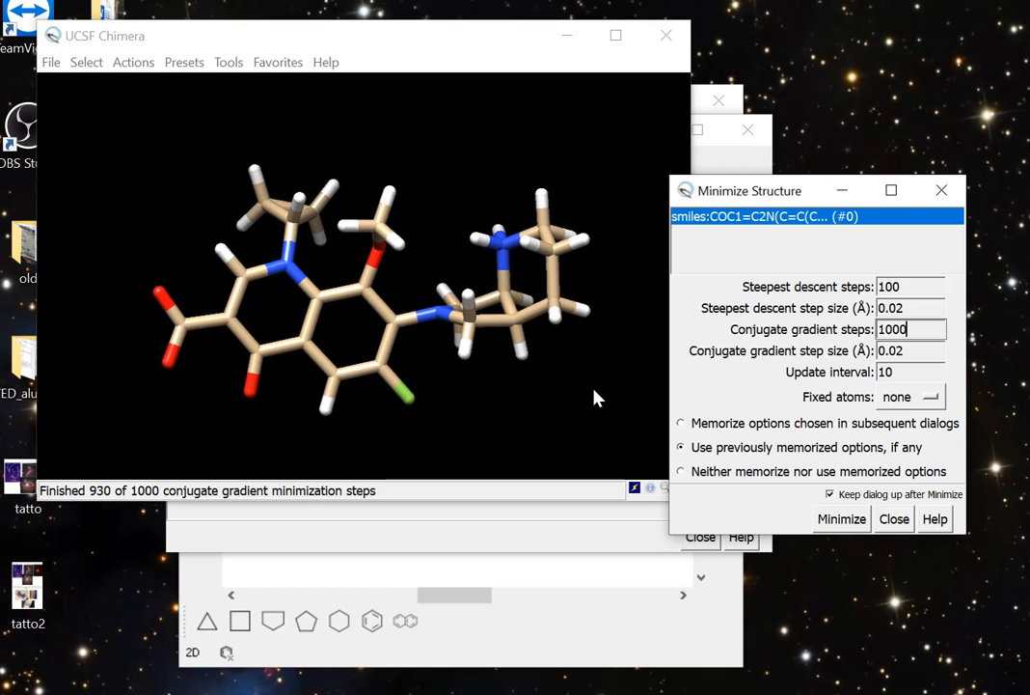
Repeat the 1000-step conjugate gradient minimization twice and inspect the resulting moxifloxacin geometry.
click(831, 520)
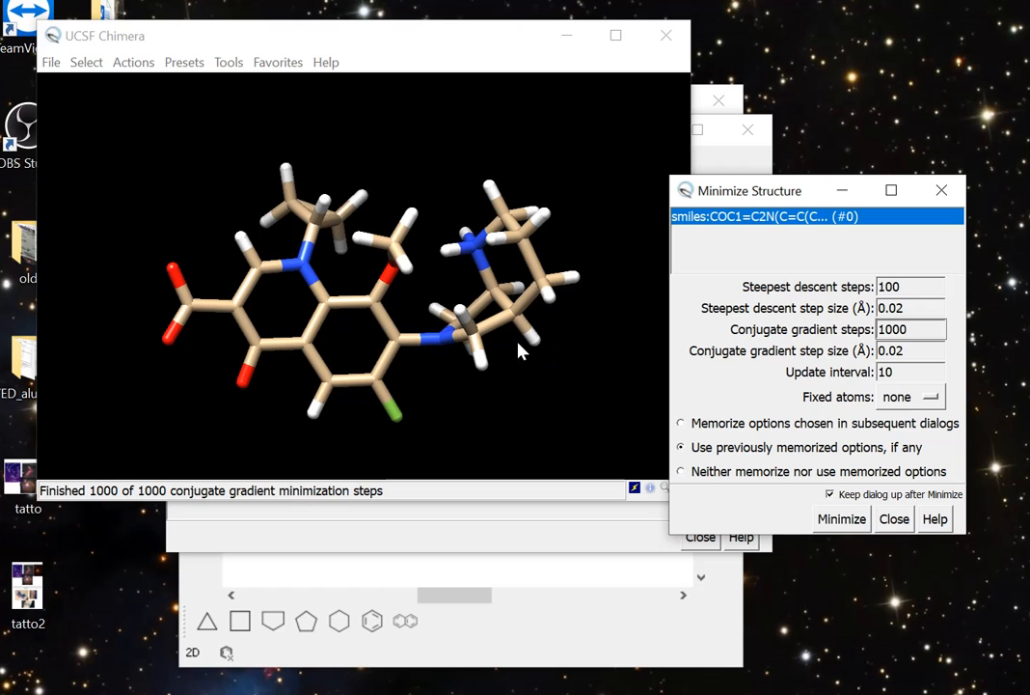
click(842, 519)
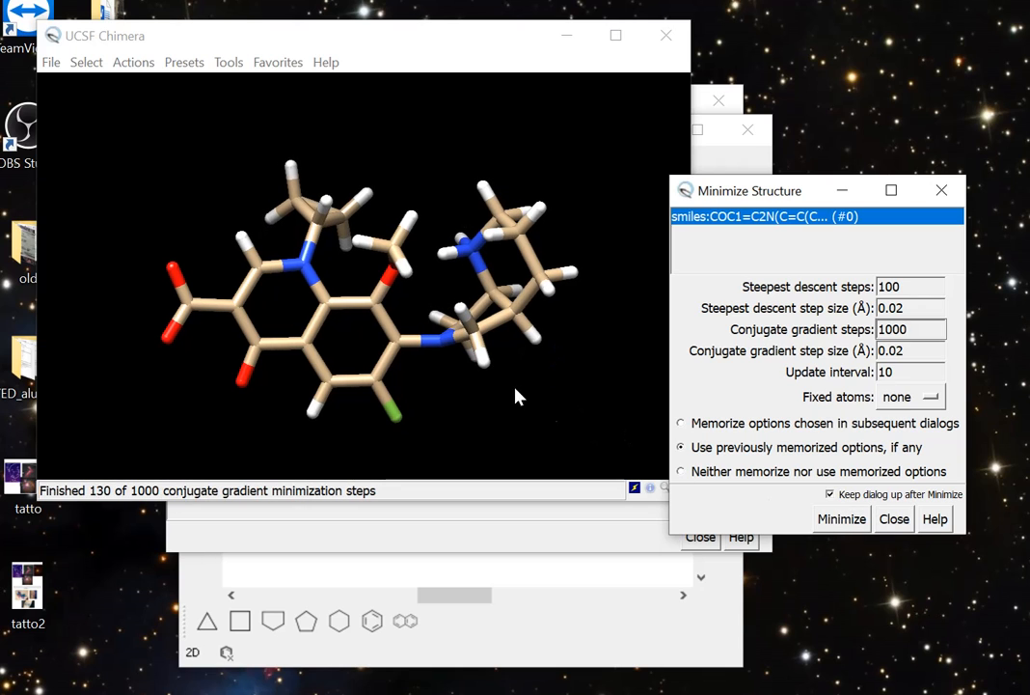
drag(459, 373, 437, 284)
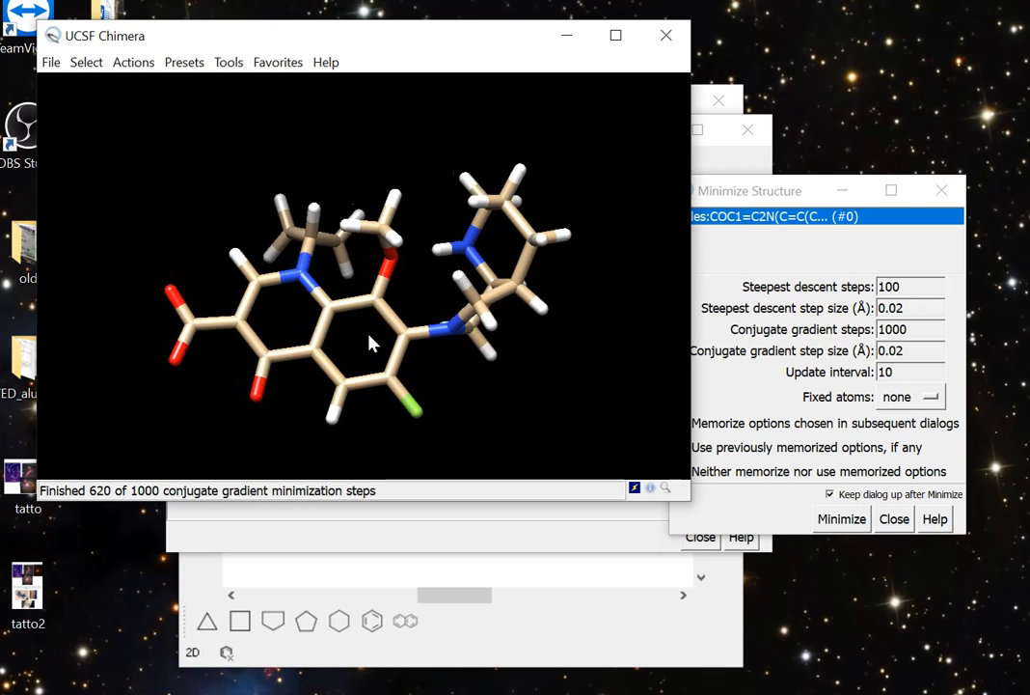
drag(345, 307, 262, 243)
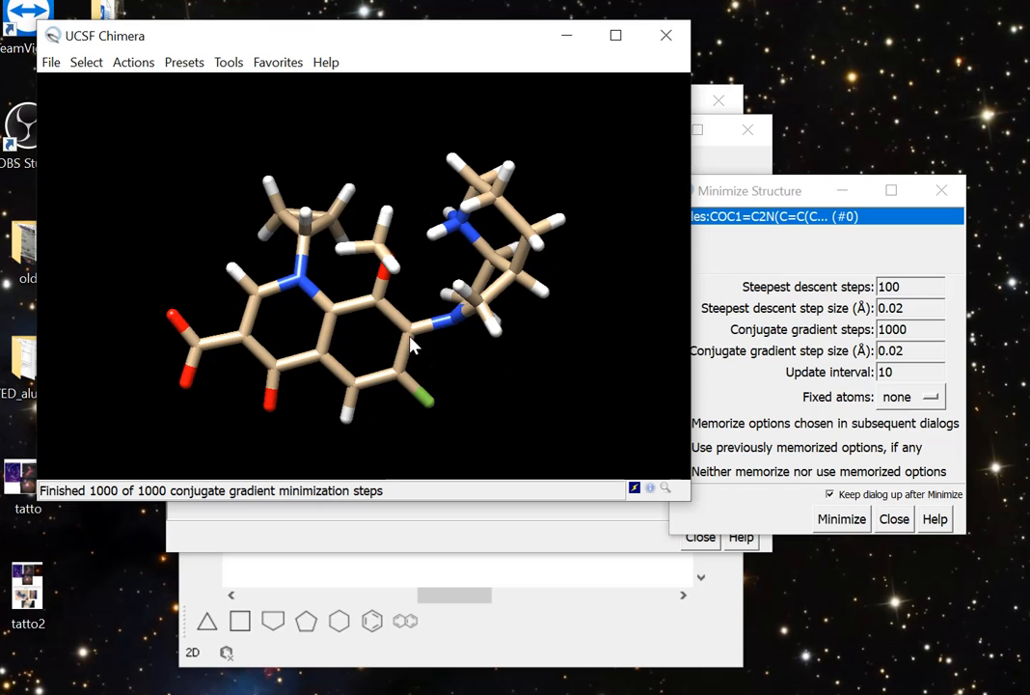
drag(731, 198, 420, 162)
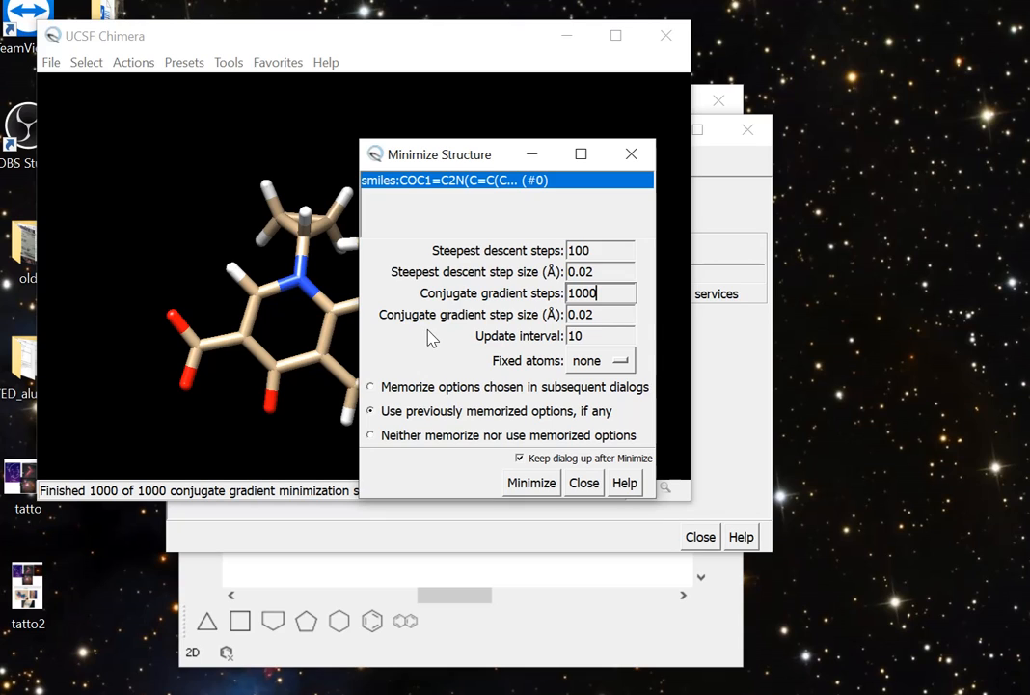
Bring the moxifloxacin model window back into view and move the Minimize Structure dialog beside it.
click(168, 315)
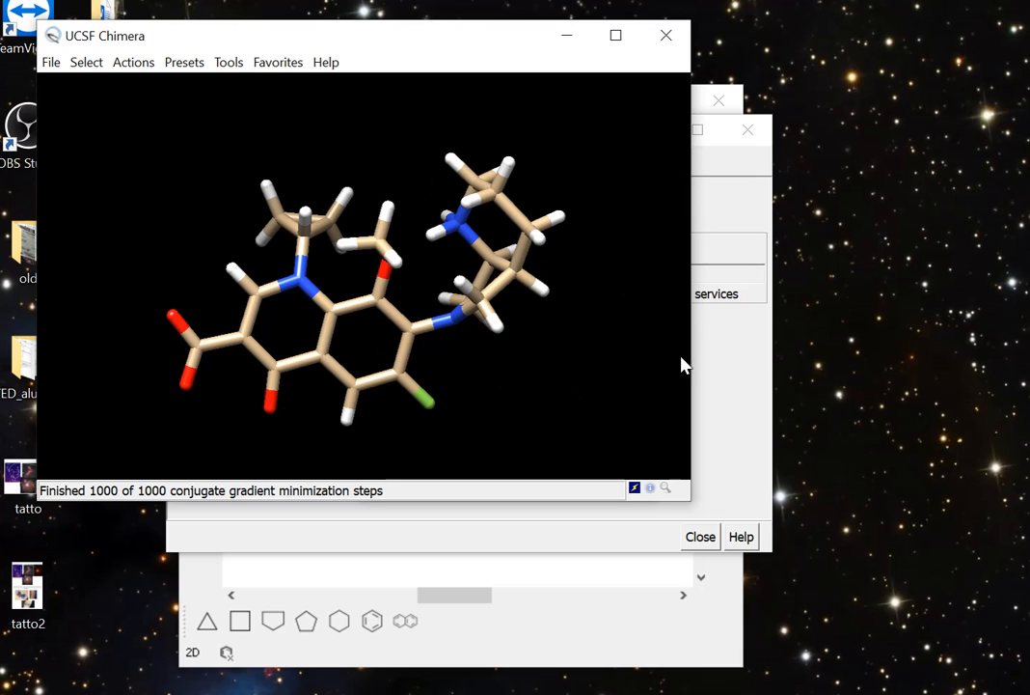
click(745, 409)
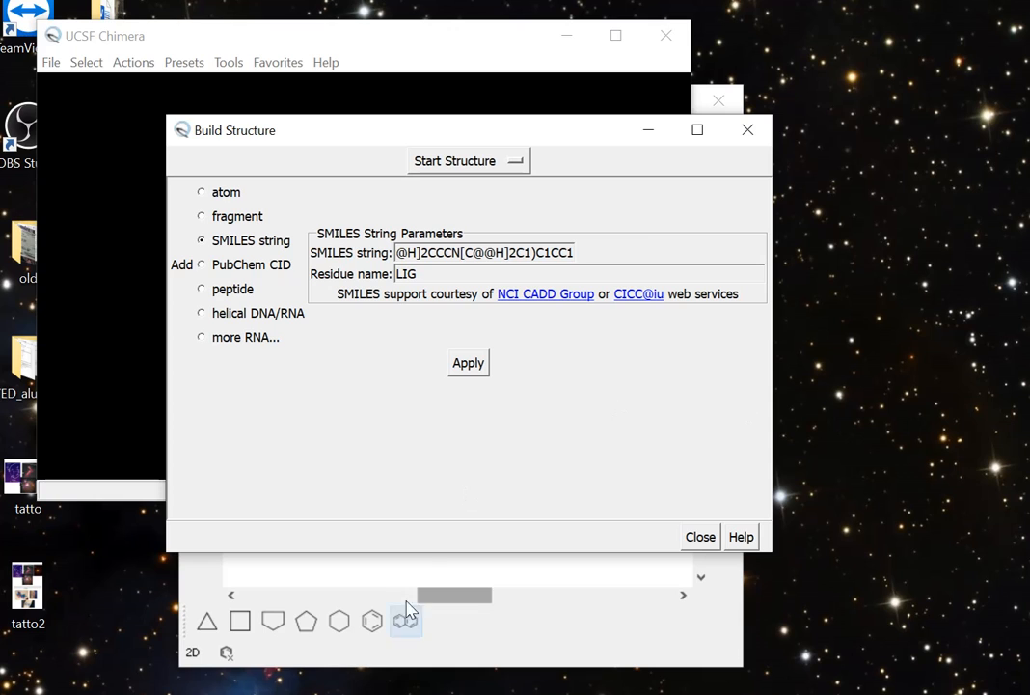
mouse_move(207, 667)
click(366, 632)
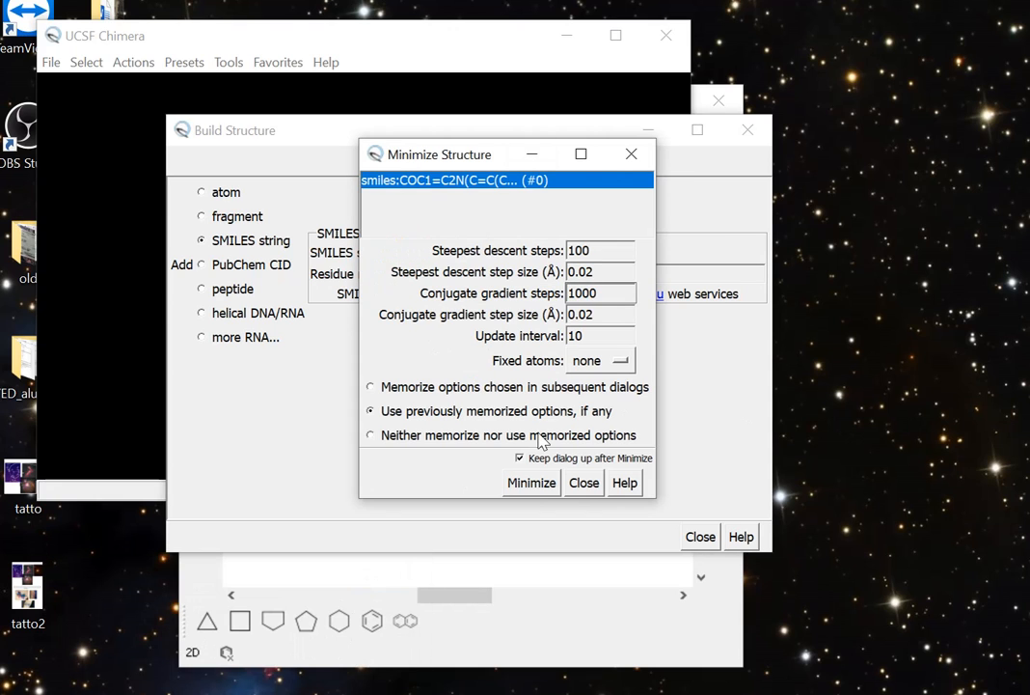
click(203, 37)
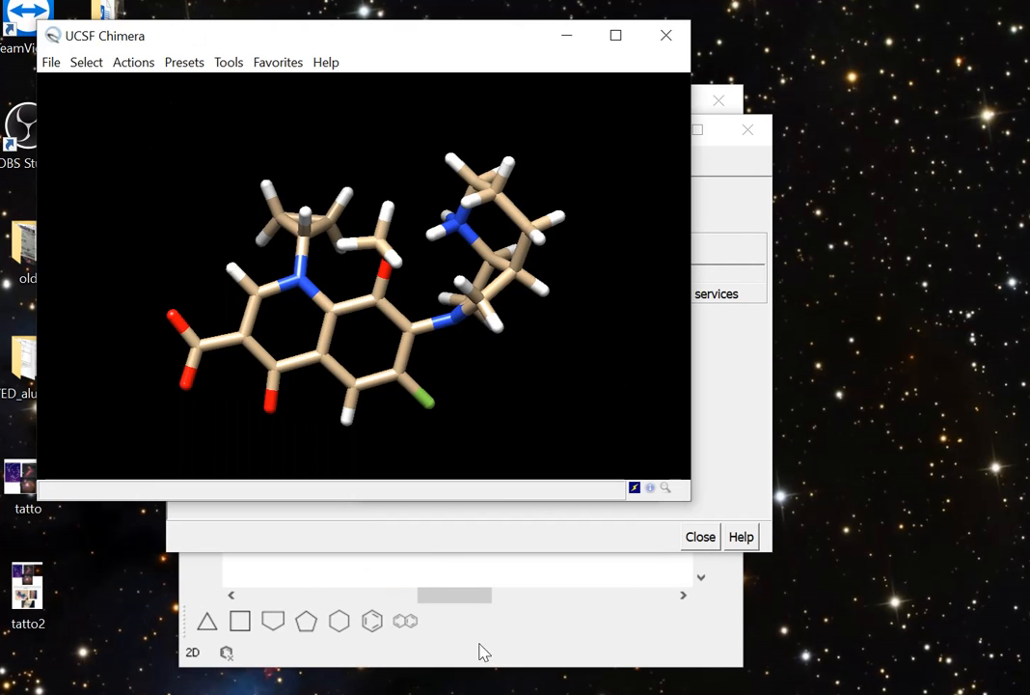
mouse_move(246, 617)
click(334, 648)
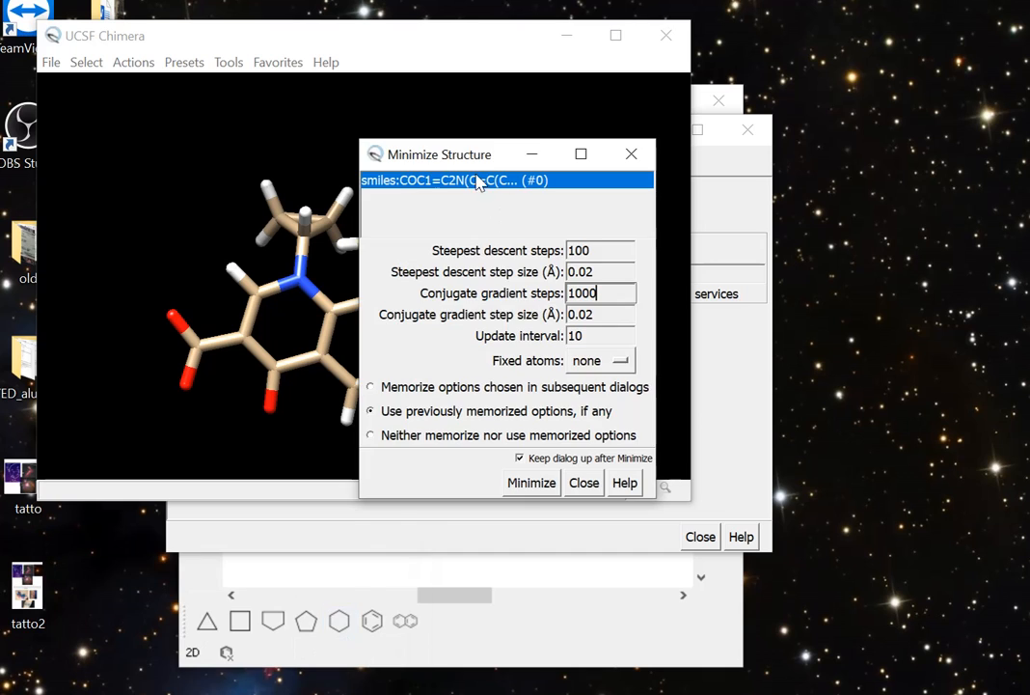
drag(476, 172, 775, 143)
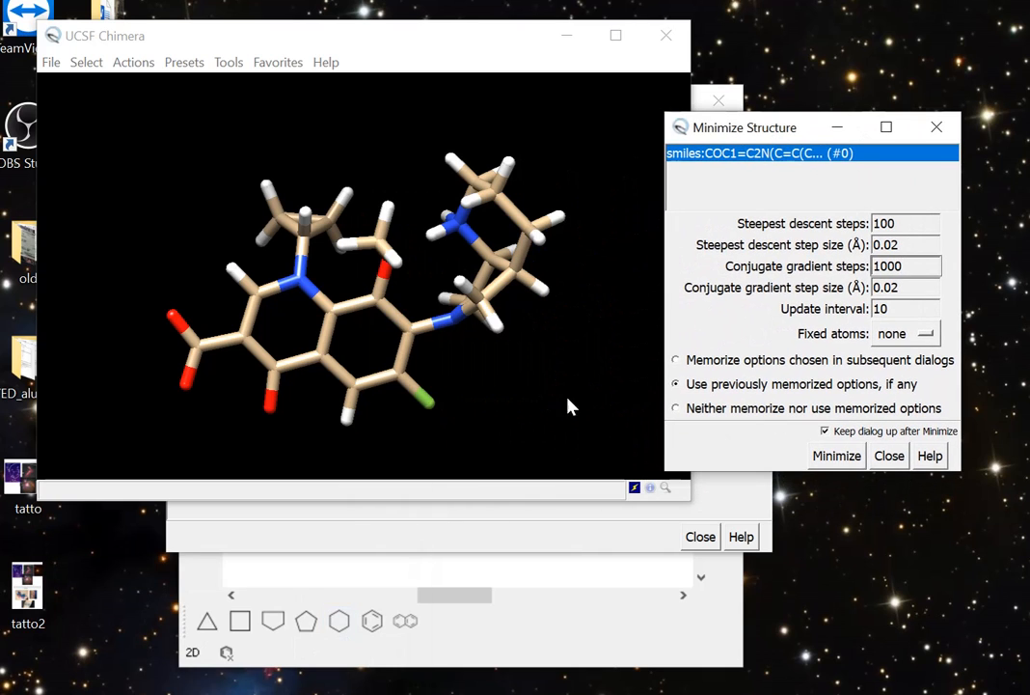
drag(476, 328, 335, 372)
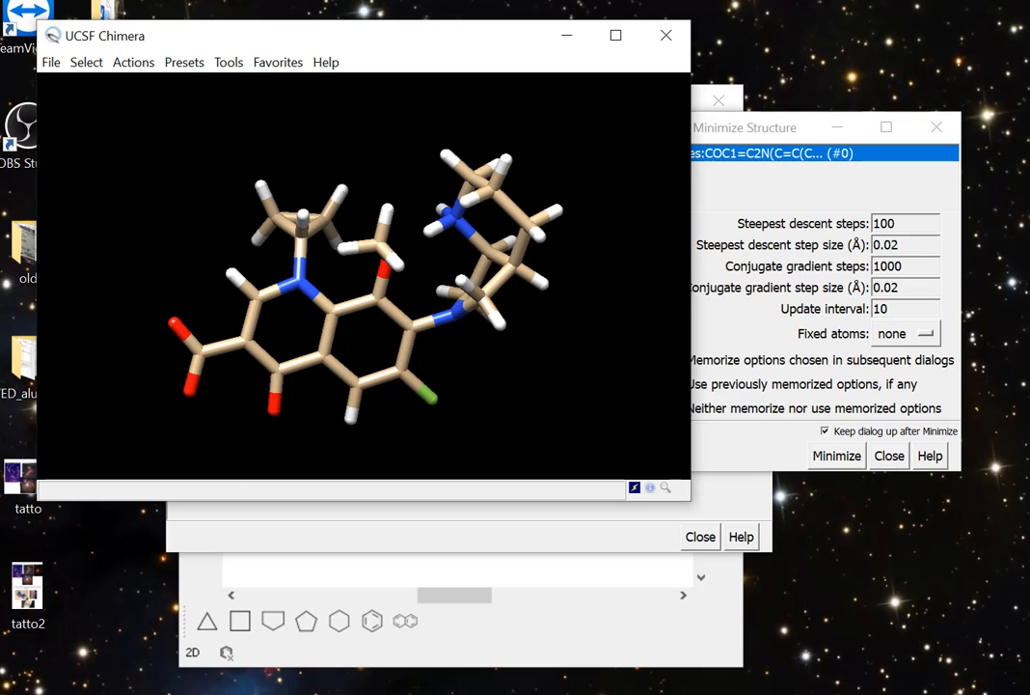
Close the current session and fetch structure 2XKK from the PDB database.
click(51, 62)
click(190, 267)
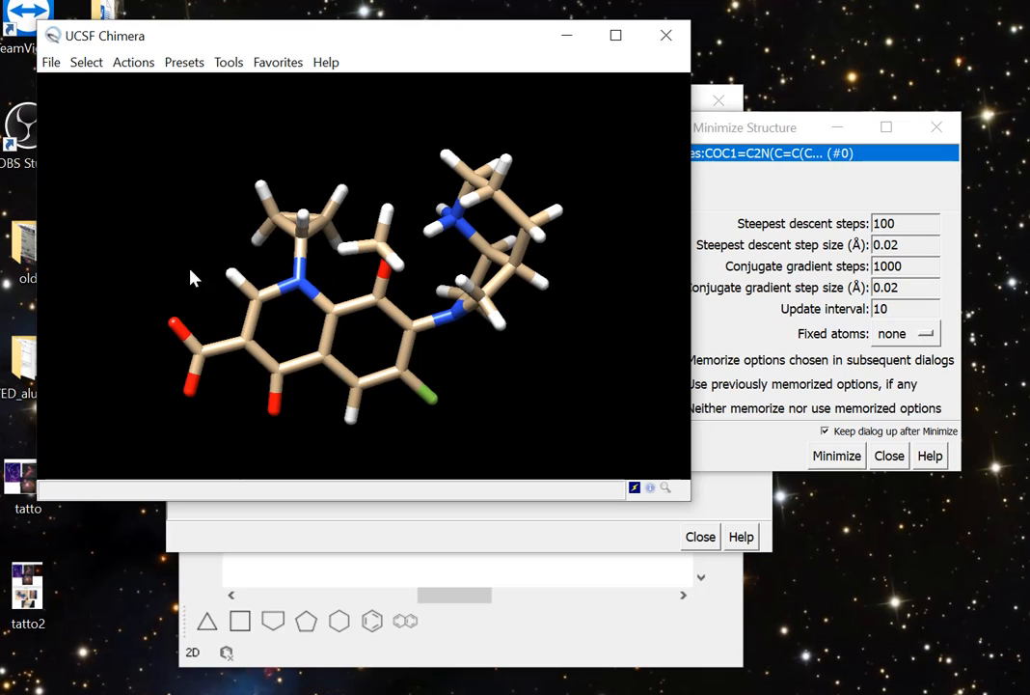
click(51, 62)
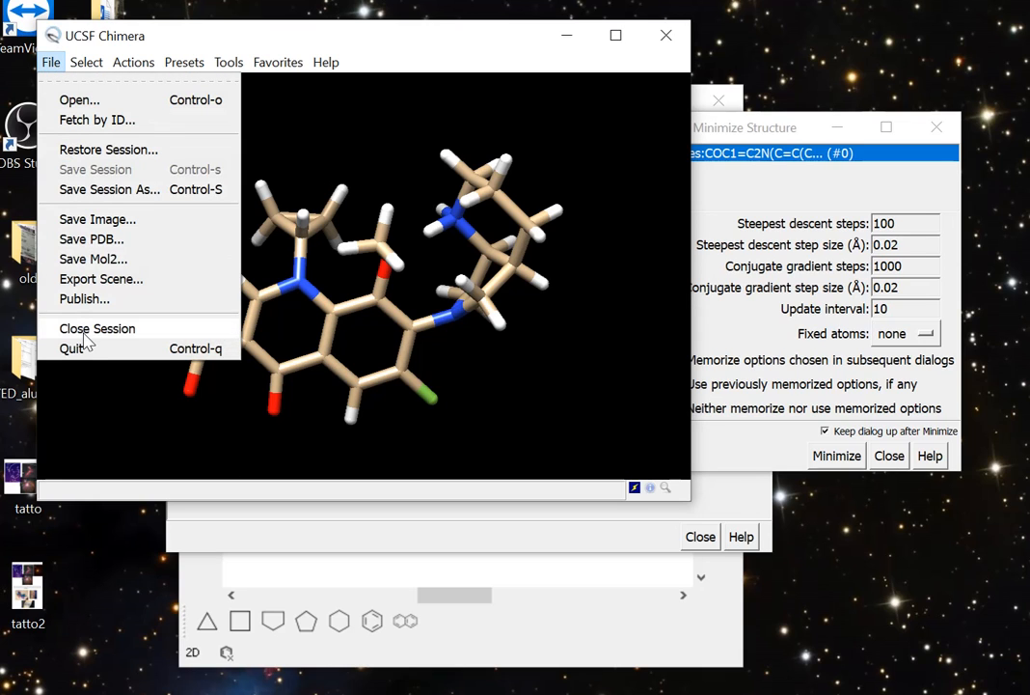
click(85, 333)
click(52, 62)
click(130, 100)
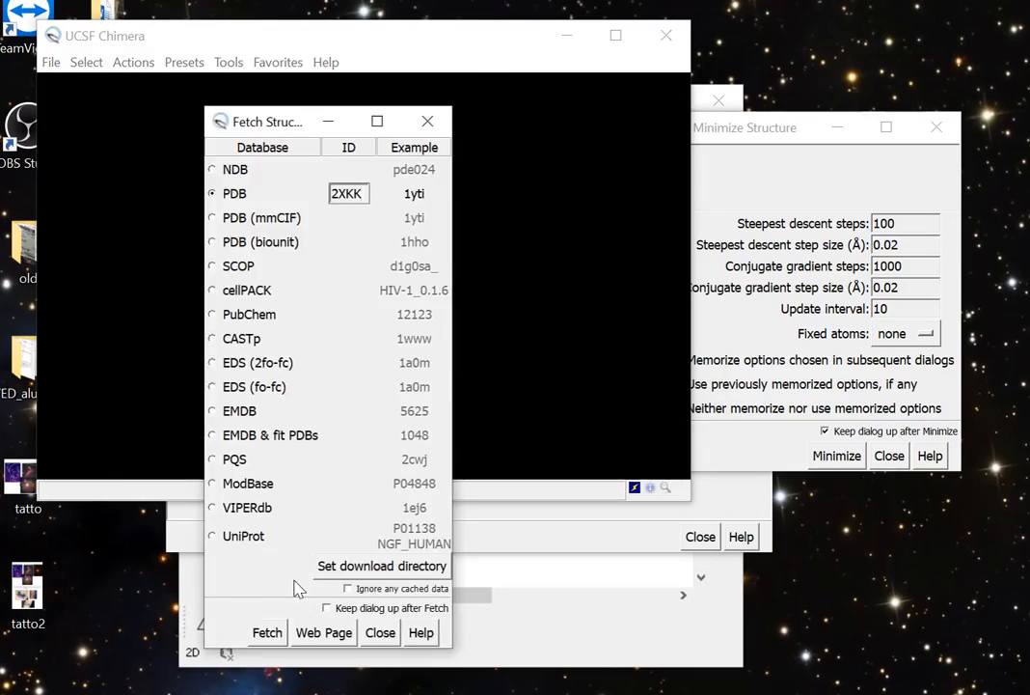
click(264, 630)
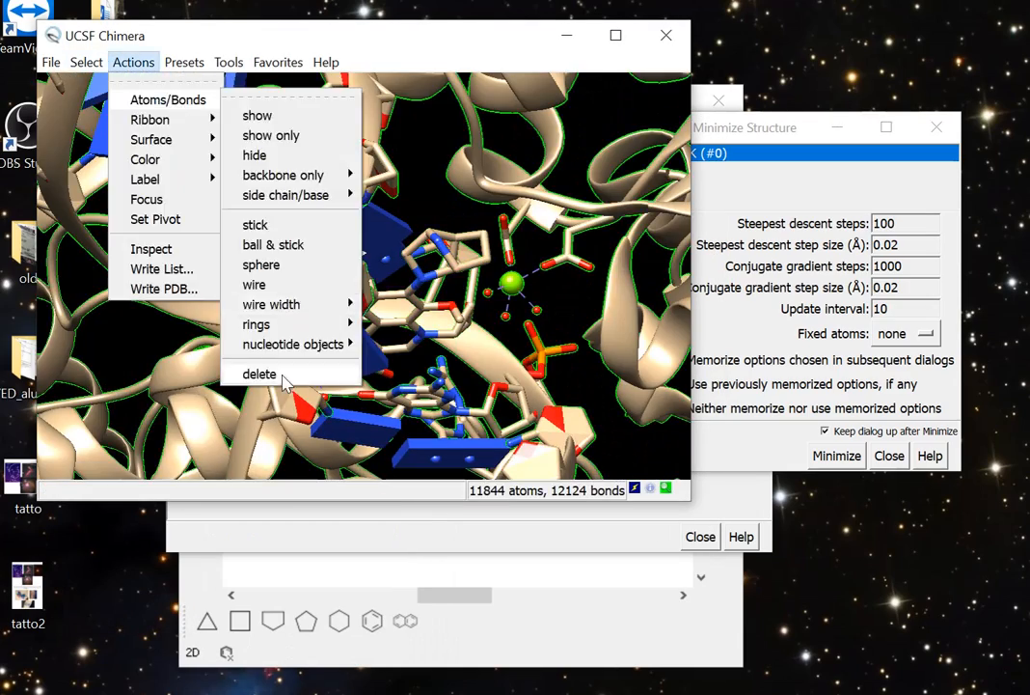
Delete everything in 2XKK except one moxifloxacin ligand, and add hydrogens and standard charges to that ligand.
click(275, 378)
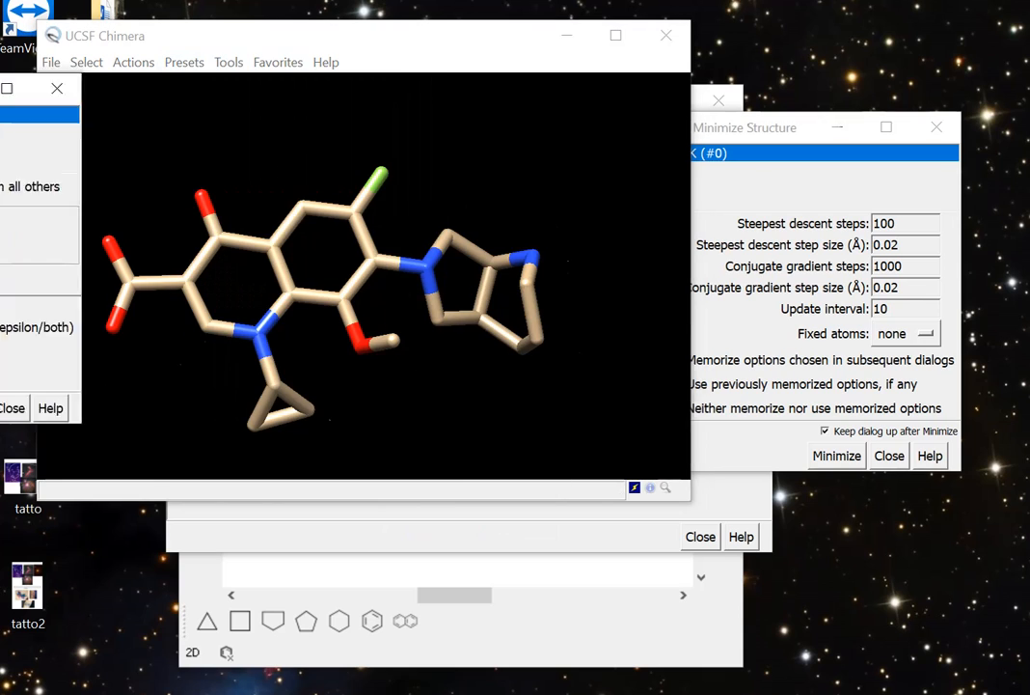
click(634, 513)
drag(337, 282, 312, 331)
drag(326, 376, 321, 239)
Build a second moxifloxacin model from the SMILES string with residue name LIG and focus the view on the models.
click(52, 62)
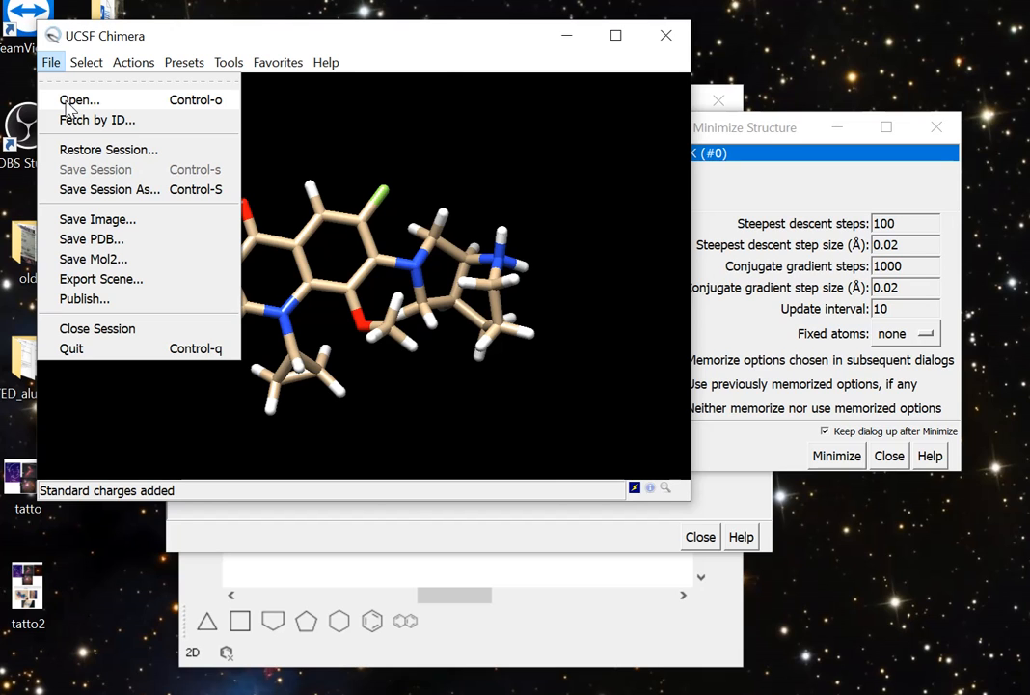
mouse_move(229, 61)
mouse_move(278, 238)
click(448, 374)
click(470, 362)
click(133, 62)
click(137, 203)
Select the SMILES-built model, set the movement mouse mode to Move selection, and bring the model close to the crystal ligand.
ctrl+drag(337, 82, 473, 154)
click(133, 62)
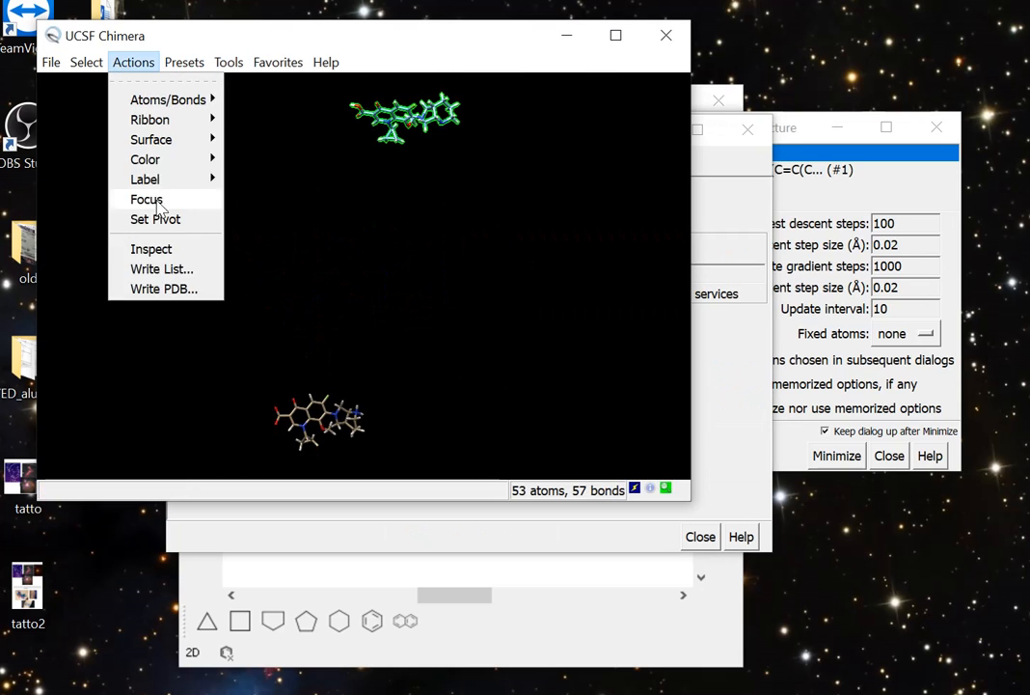
mouse_move(229, 62)
mouse_move(263, 358)
click(471, 434)
middle_drag(405, 120, 336, 386)
ctrl+click(294, 281)
drag(295, 280, 352, 379)
click(133, 62)
click(147, 200)
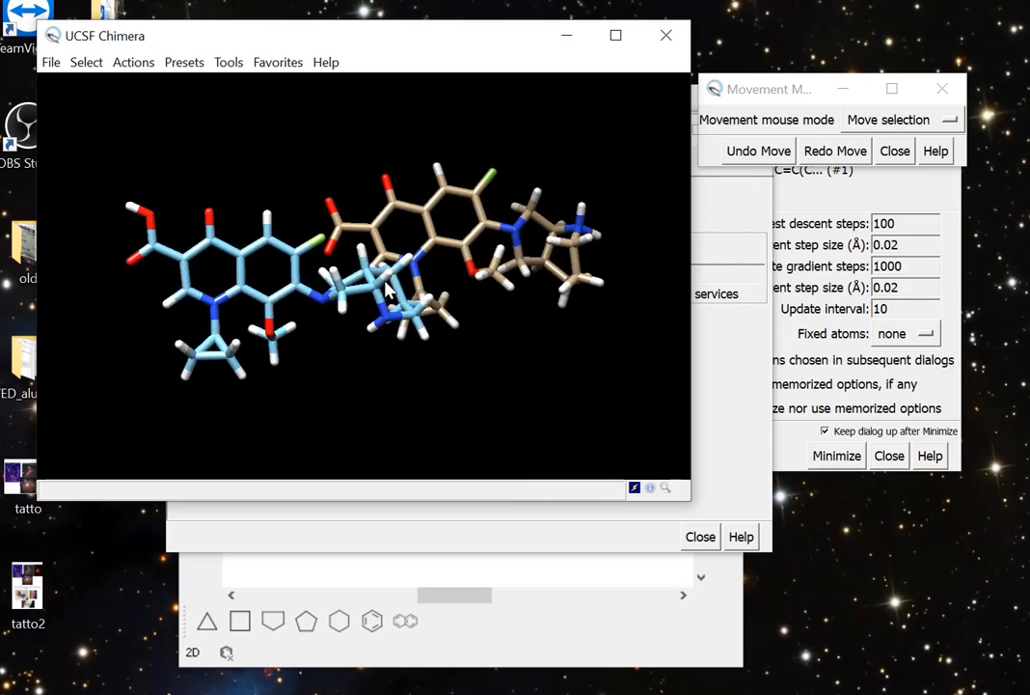
Shift the whole SMILES-built model onto the crystal ligand, adjusting its placement from a second viewing angle.
ctrl+click(213, 328)
key(Up)
middle_drag(188, 337, 397, 314)
ctrl+click(397, 396)
drag(398, 315, 420, 395)
ctrl+drag(255, 386, 618, 473)
middle_drag(425, 415, 427, 324)
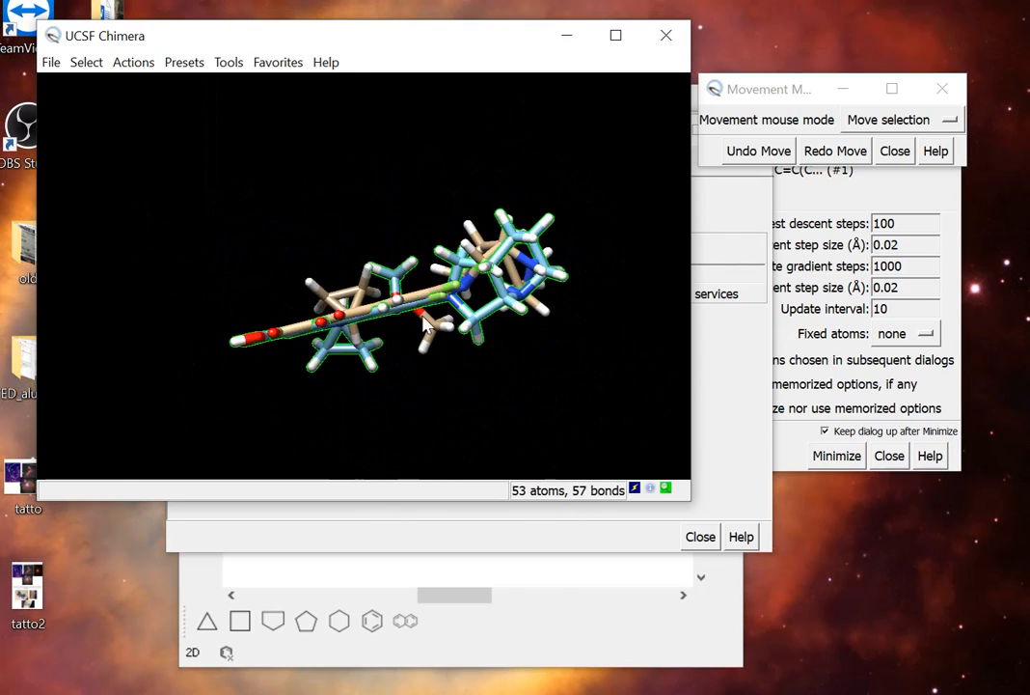
ctrl+click(426, 395)
drag(427, 324, 414, 396)
Move the whole SMILES-built model directly above the crystal ligand so the two structures can be compared.
ctrl+click(359, 376)
key(Up)
middle_drag(463, 328, 430, 252)
ctrl+click(431, 253)
scroll(424, 265, up, 3)
drag(430, 253, 412, 280)
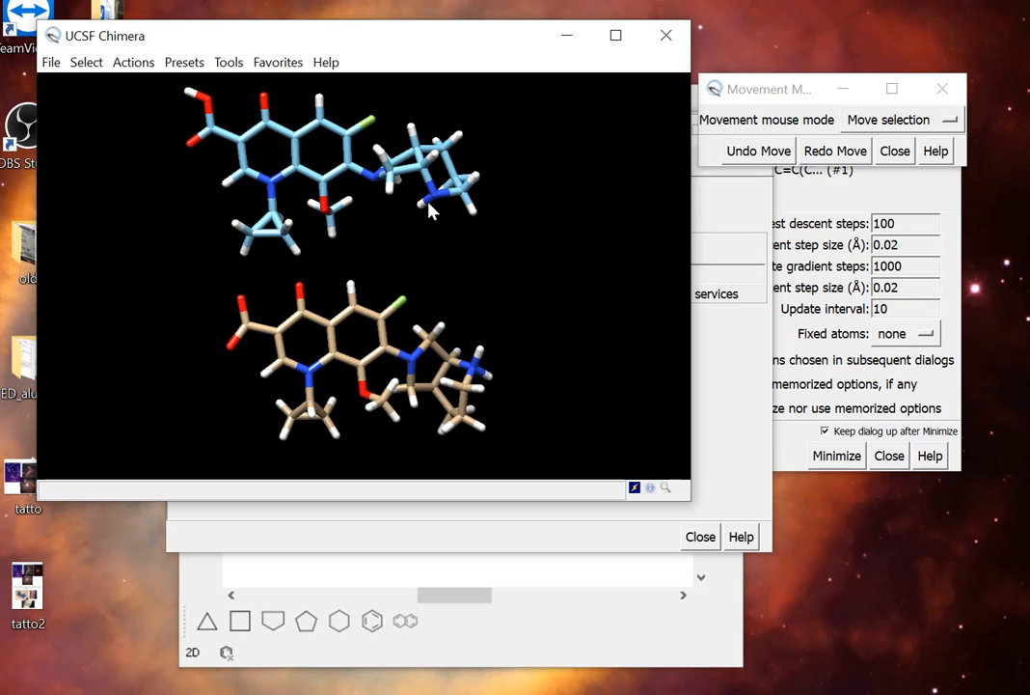
drag(320, 276, 339, 295)
Select all hydrogen atoms in both moxifloxacin models and delete them.
click(229, 62)
mouse_move(290, 241)
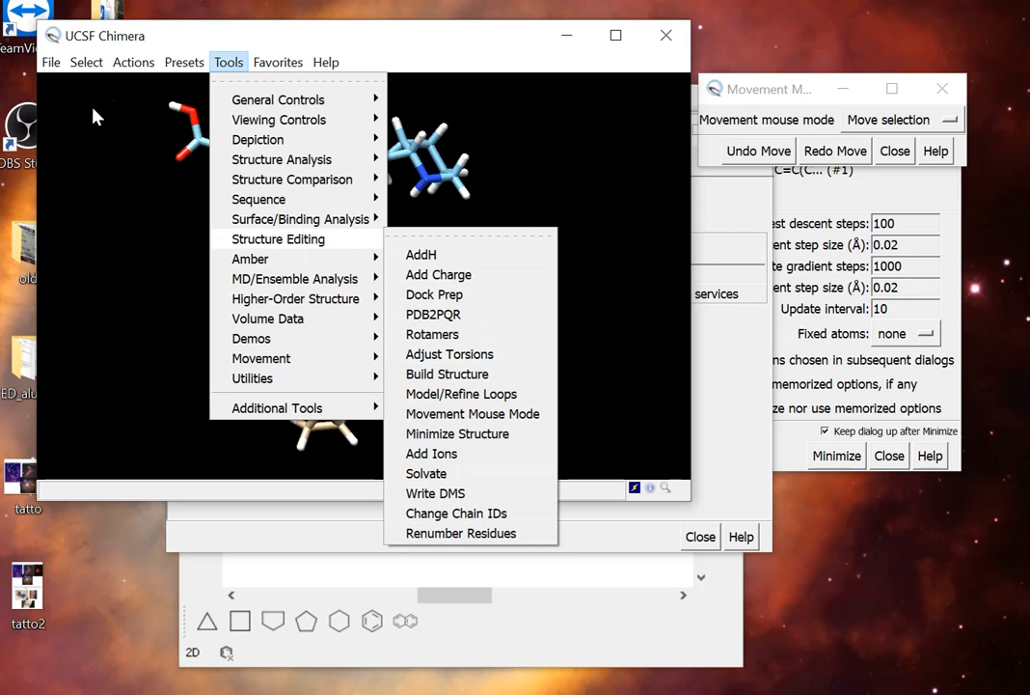
mouse_move(112, 69)
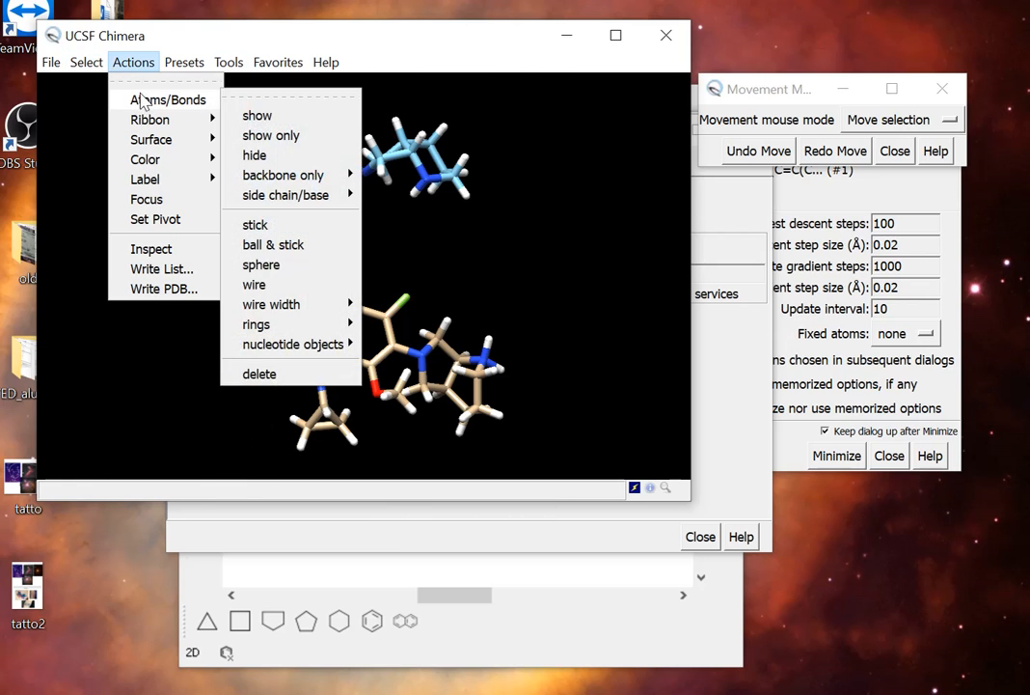
mouse_move(112, 119)
mouse_move(318, 136)
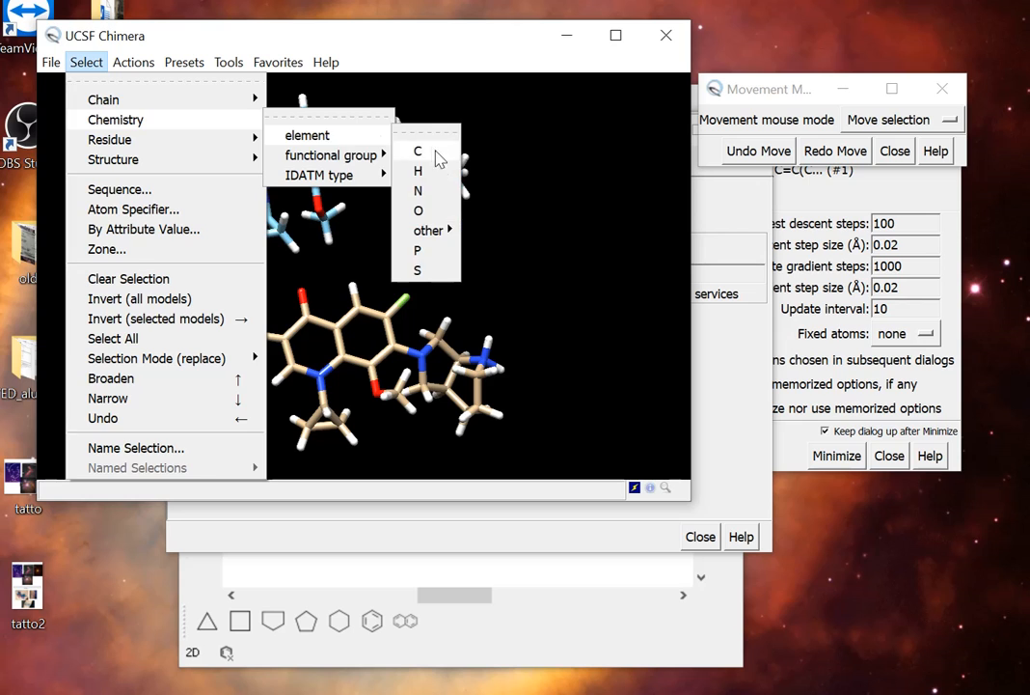
click(436, 170)
click(229, 62)
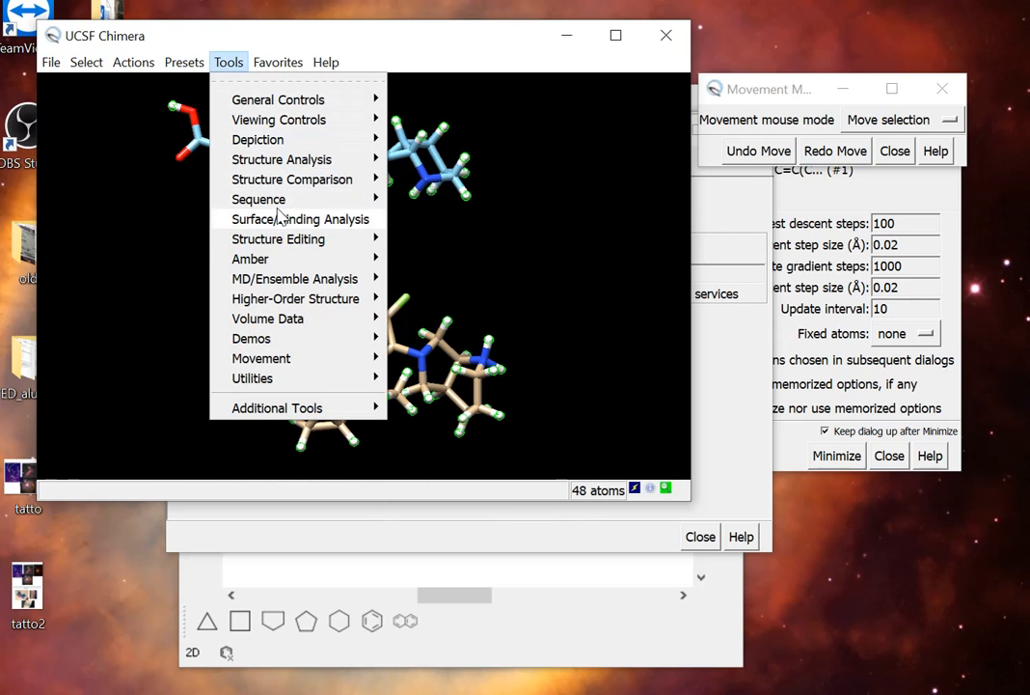
mouse_move(133, 62)
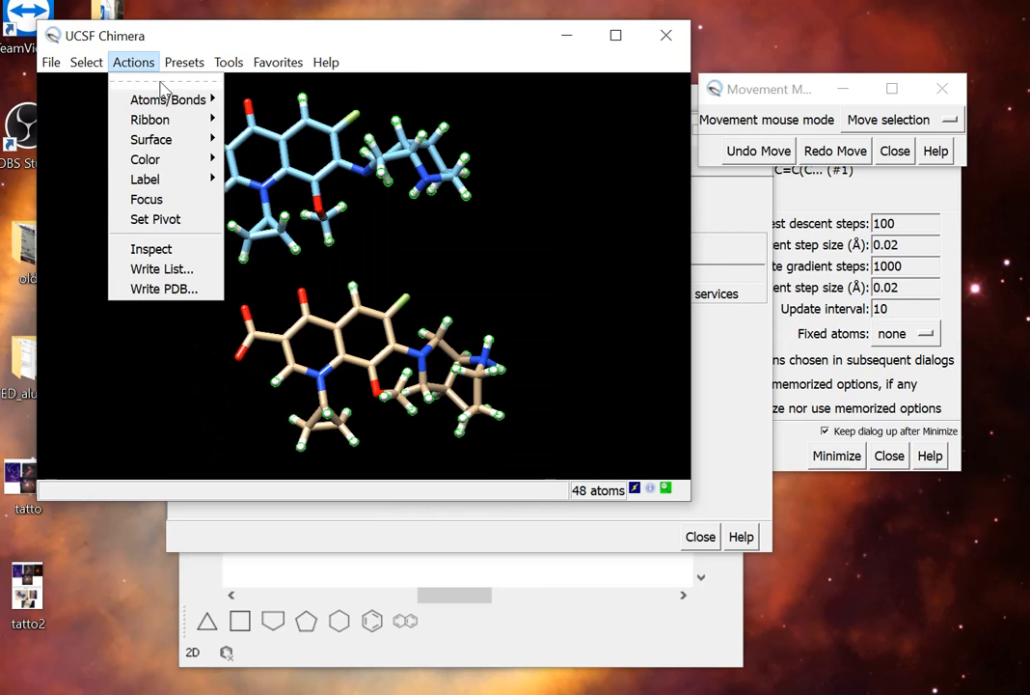
mouse_move(167, 99)
click(256, 374)
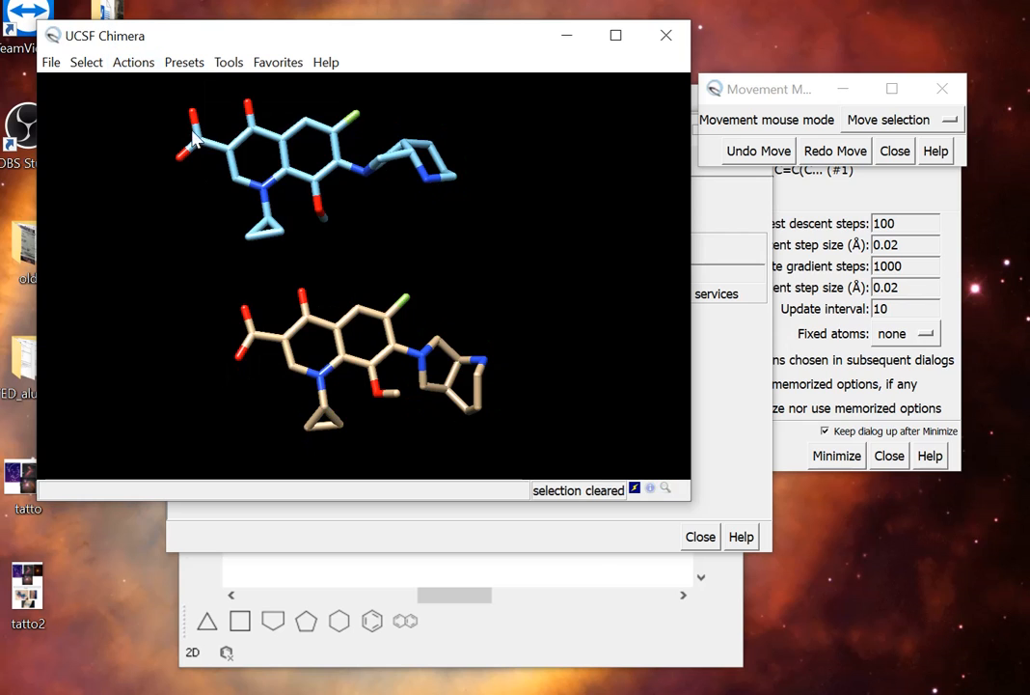
Add hydrogens to both moxifloxacin models with AddH.
click(270, 63)
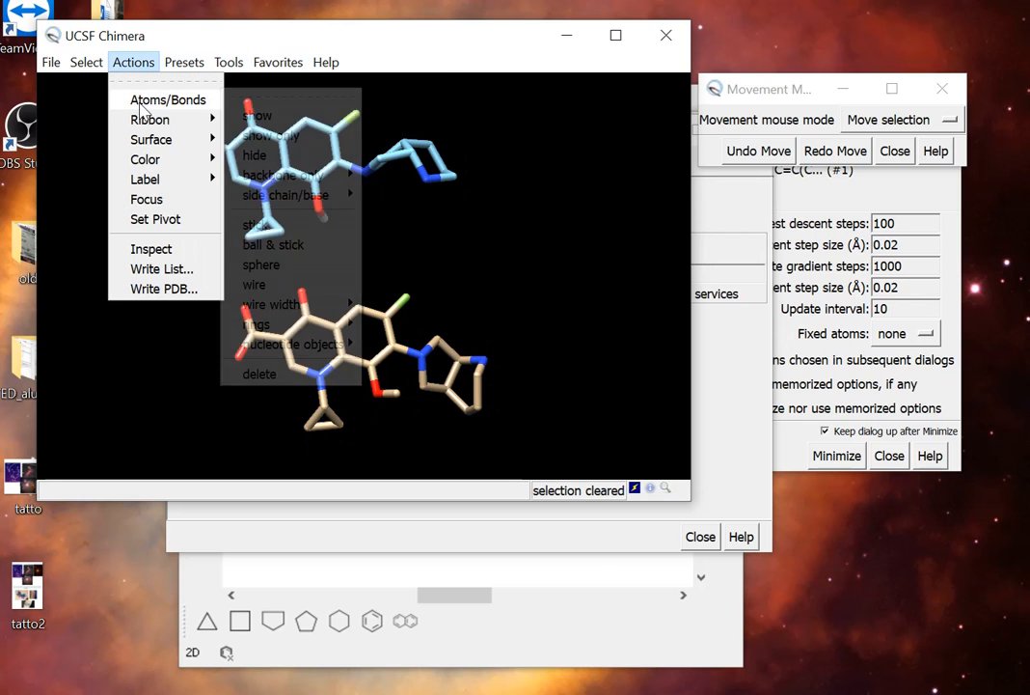
mouse_move(229, 67)
mouse_move(366, 239)
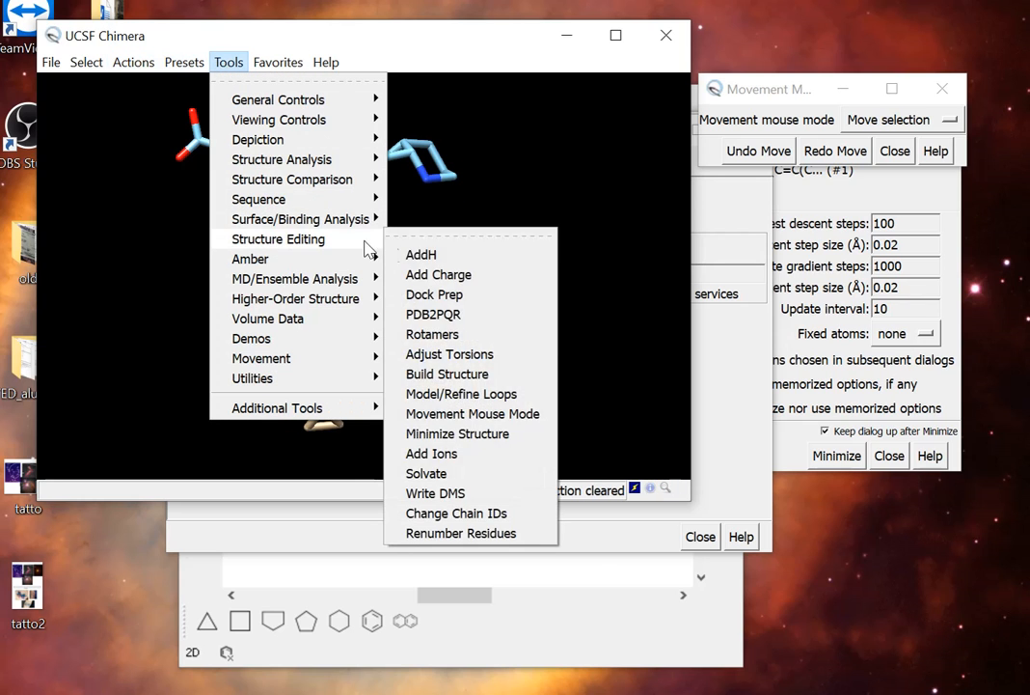
click(420, 253)
click(1, 408)
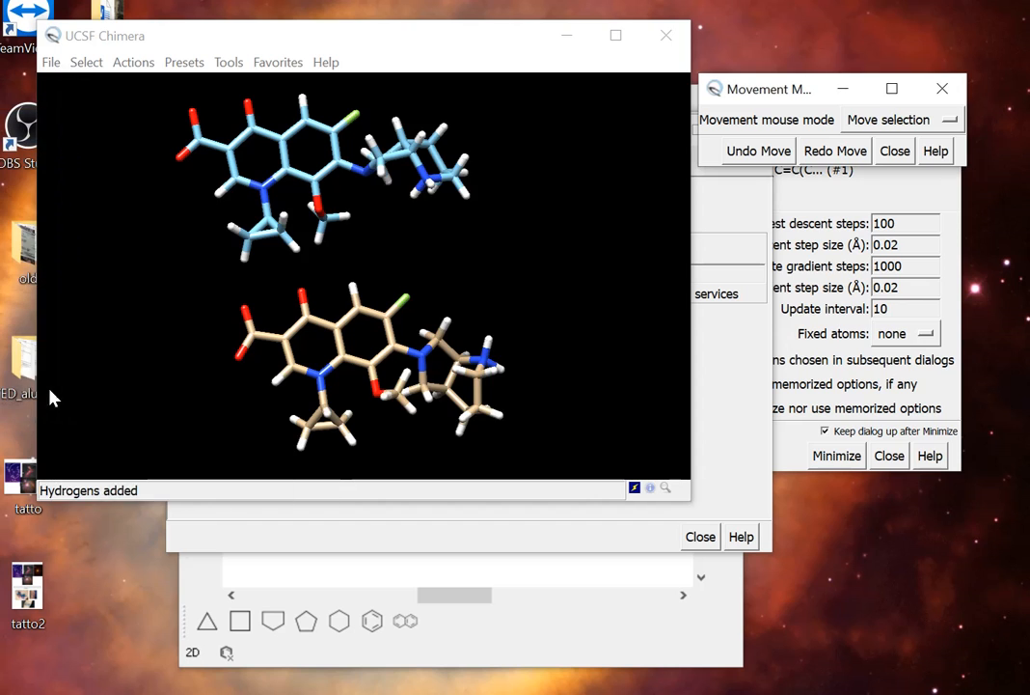
Compare the protonation and ring conformation of the crystal ligand with the SMILES-built model, highlighting the crystal ligand for reference.
drag(366, 331, 298, 324)
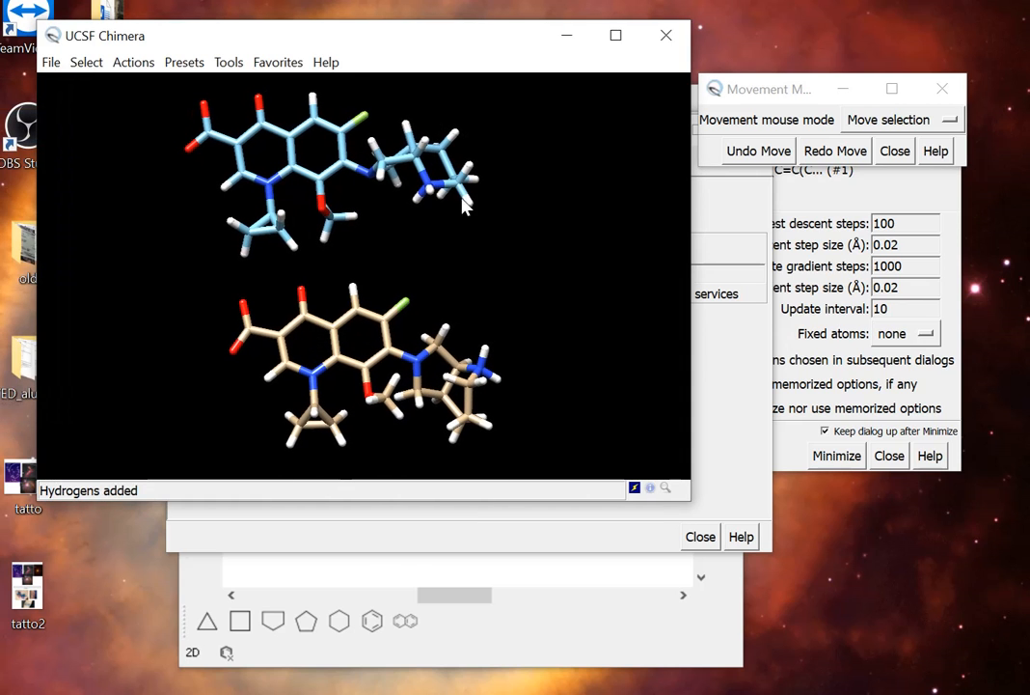
drag(444, 236, 402, 325)
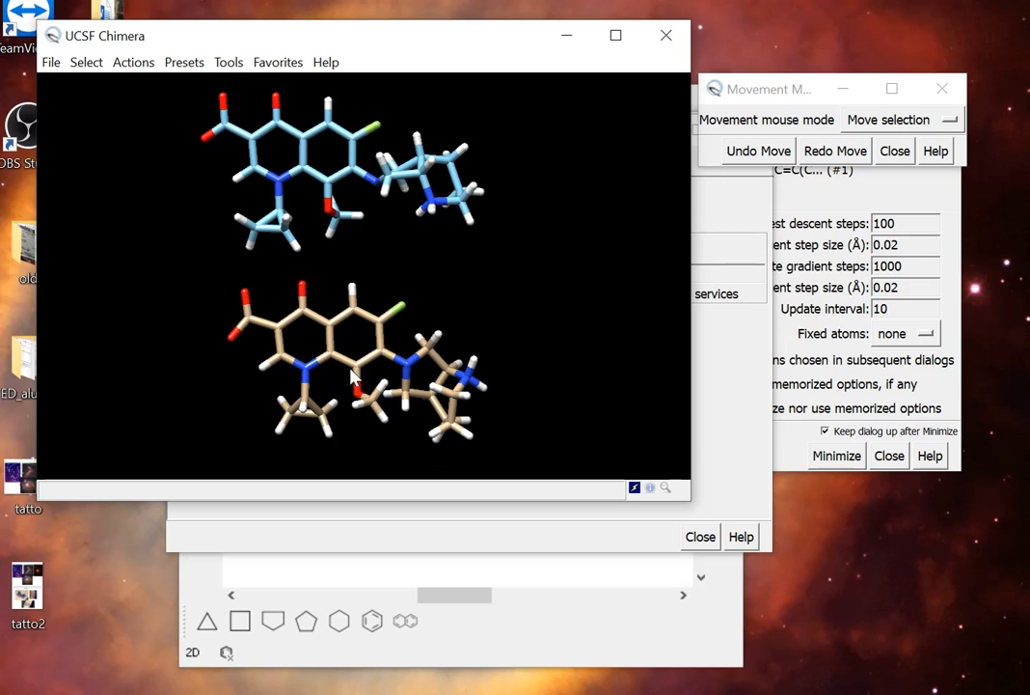
ctrl+drag(188, 290, 512, 447)
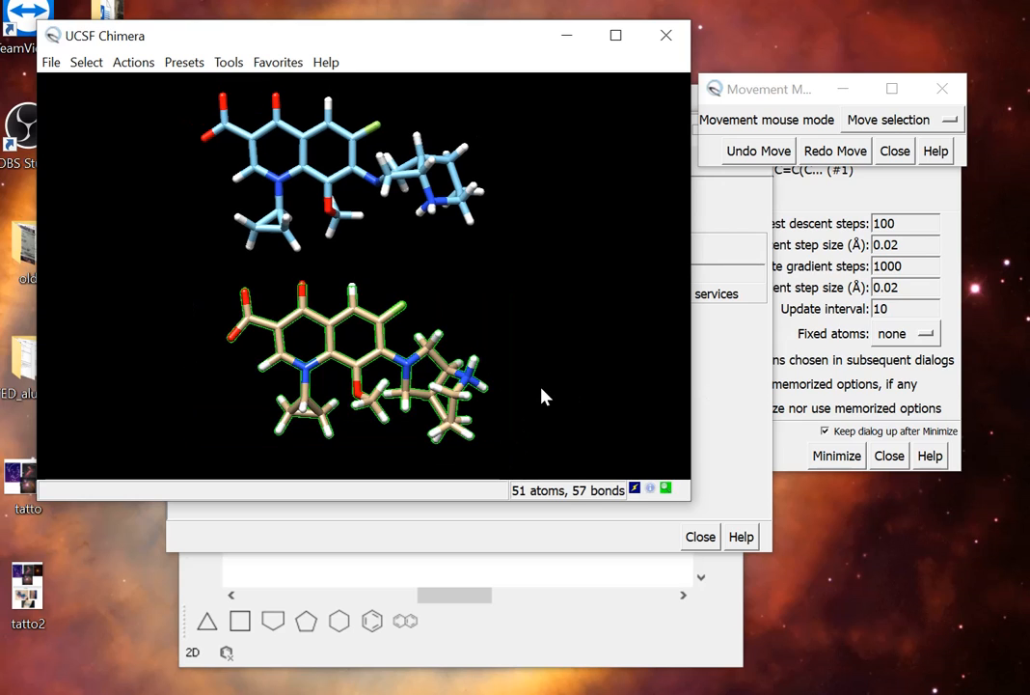
ctrl+click(548, 400)
ctrl+drag(168, 281, 627, 459)
ctrl+click(283, 374)
mouse_move(222, 350)
mouse_down()
mouse_move(207, 357)
mouse_move(216, 349)
mouse_up()
drag(315, 343, 300, 335)
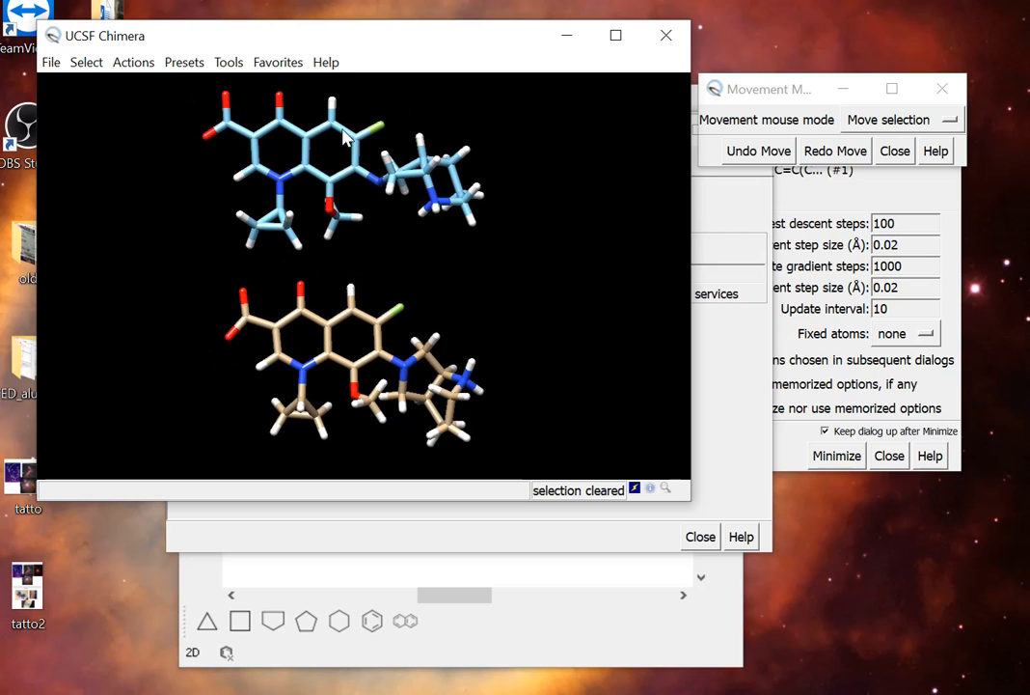
drag(368, 234, 388, 245)
drag(381, 253, 324, 246)
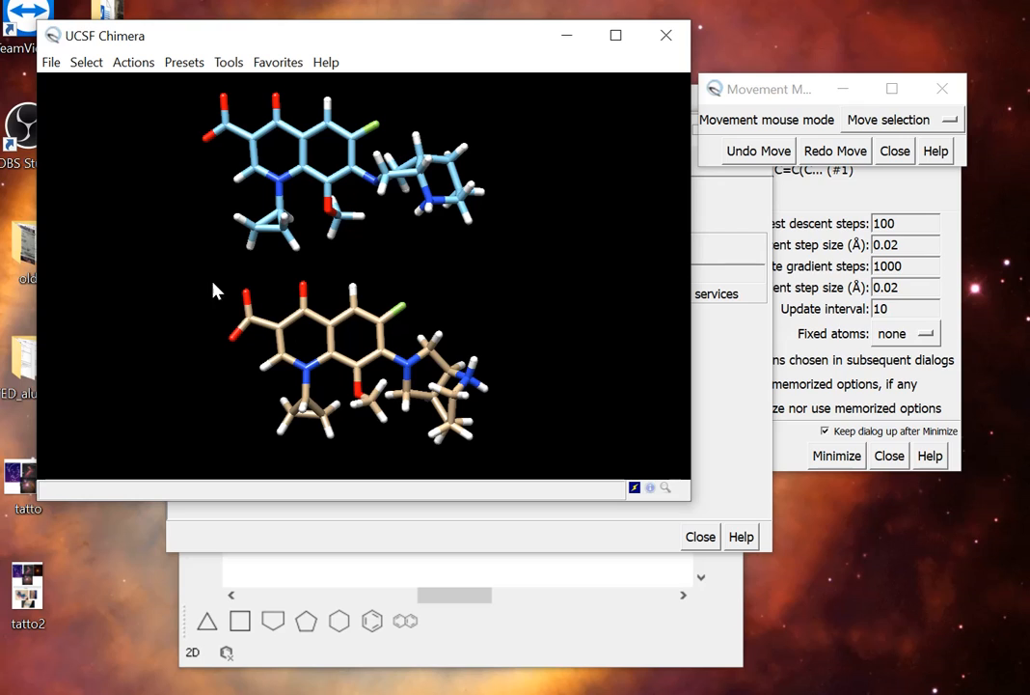
ctrl+drag(213, 283, 566, 461)
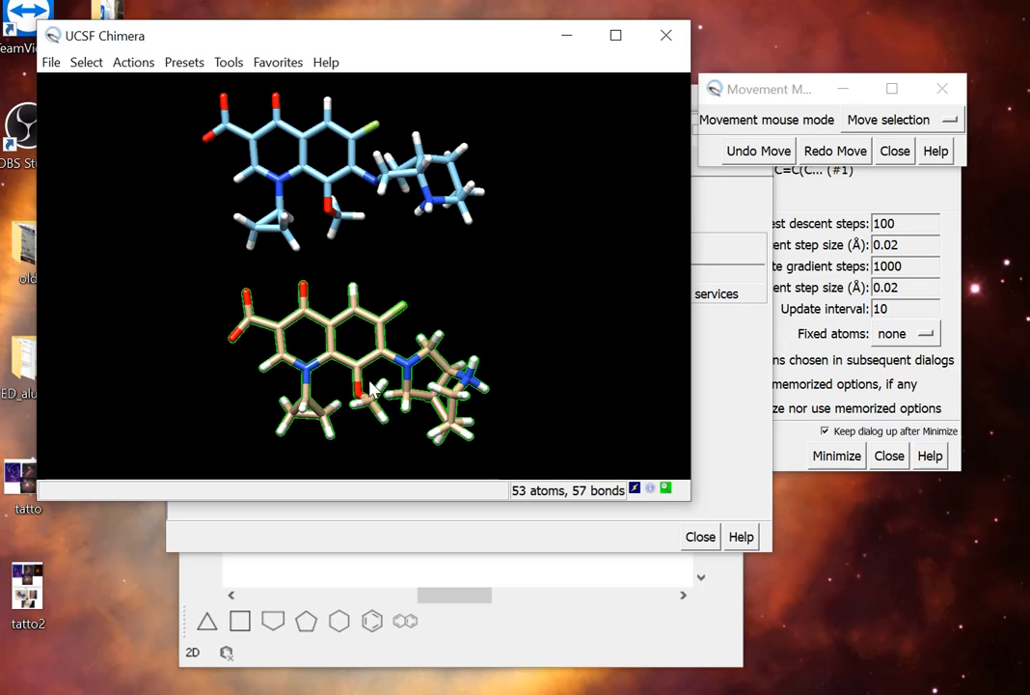
ctrl+click(334, 199)
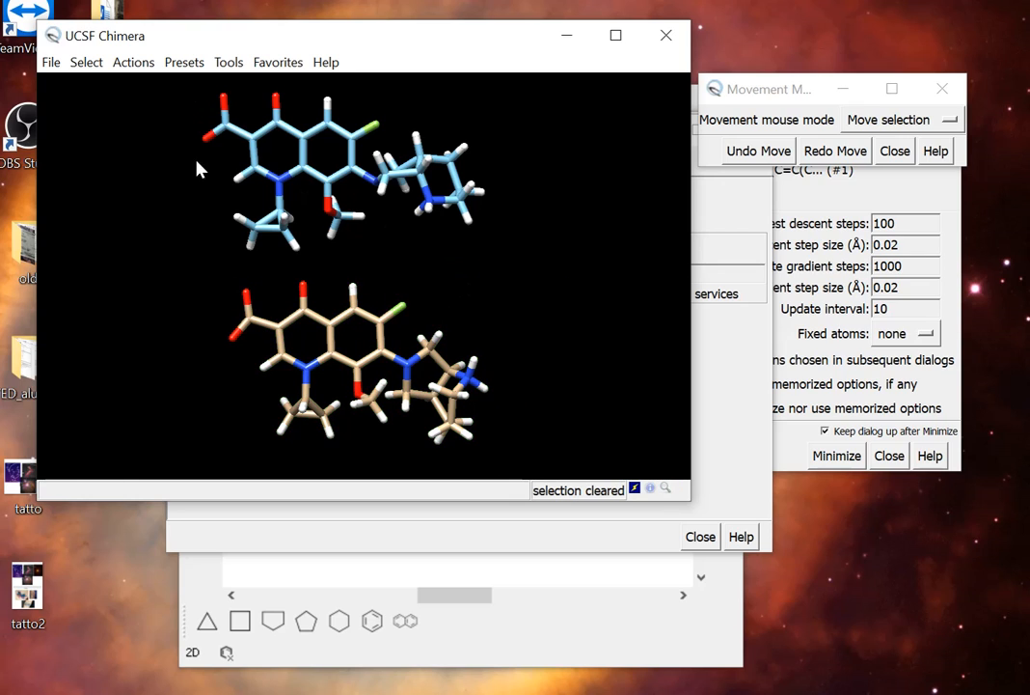
drag(417, 256, 448, 239)
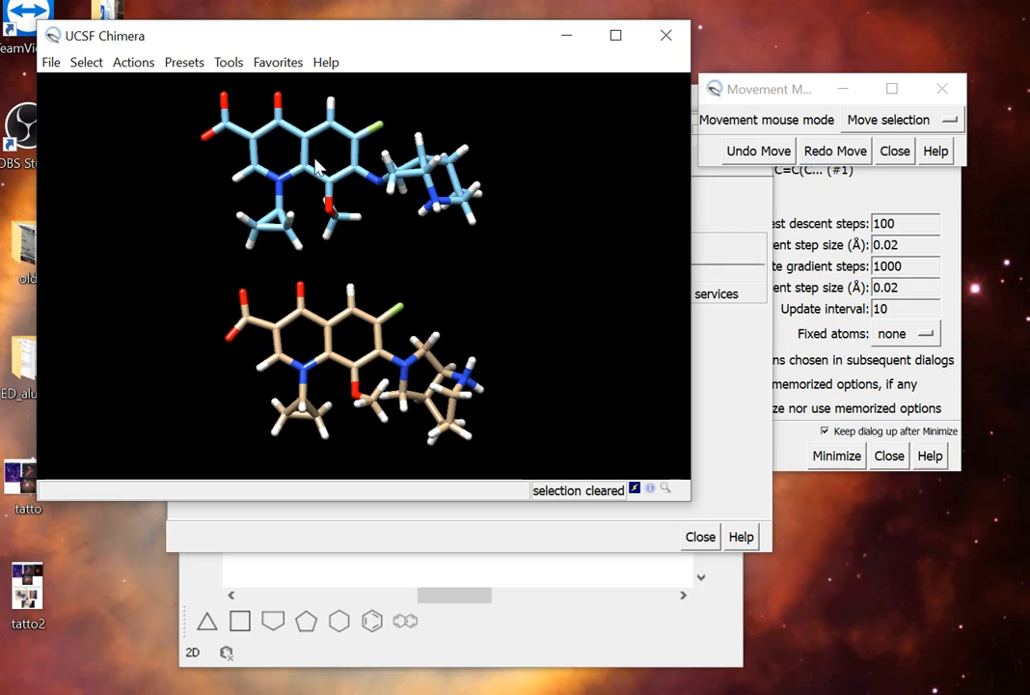
drag(430, 283, 395, 326)
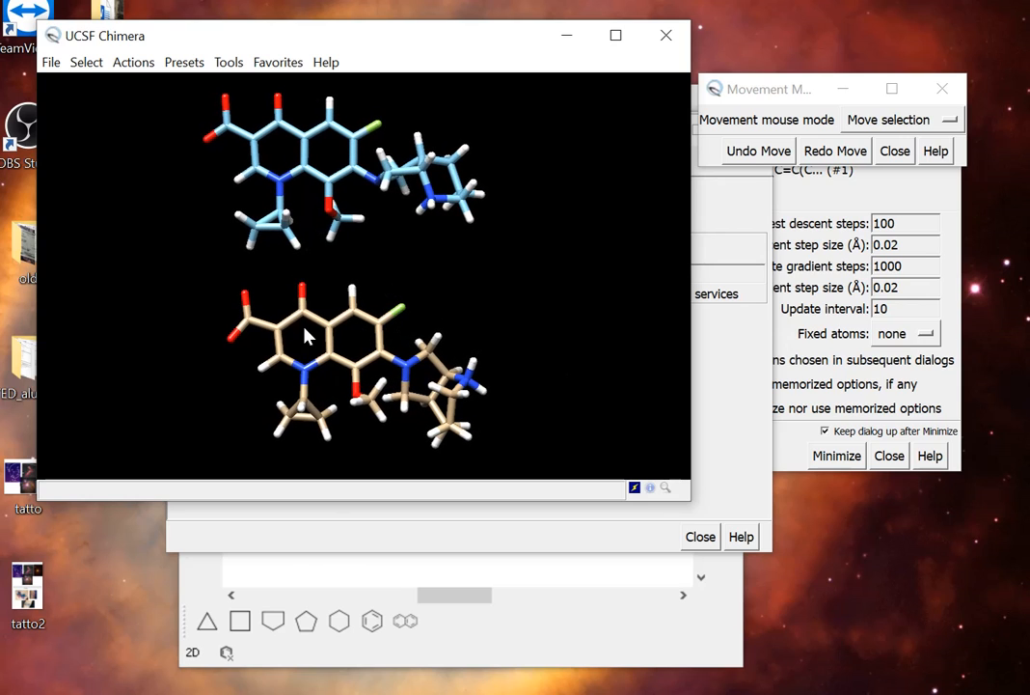
Highlight the crystal ligand again, clear the selection, and examine the ring geometry of both moxifloxacin models from slightly different angles.
mouse_move(434, 347)
mouse_move(211, 282)
ctrl+mouse_down()
mouse_move(495, 420)
mouse_move(552, 477)
ctrl+mouse_up()
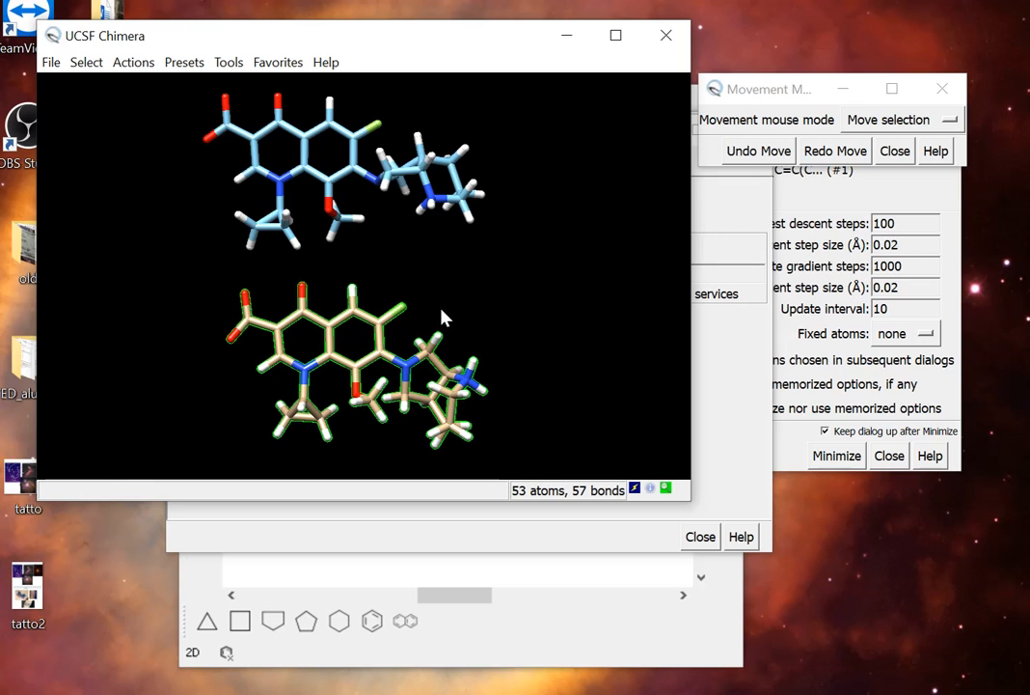
ctrl+click(460, 322)
drag(460, 322, 353, 337)
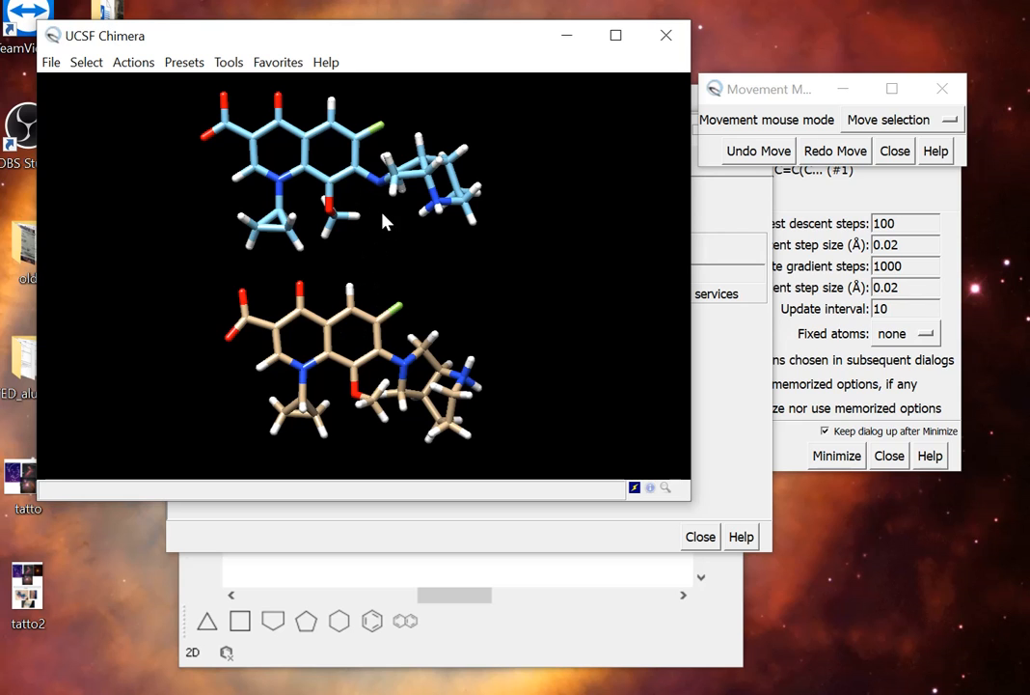
drag(397, 288, 422, 368)
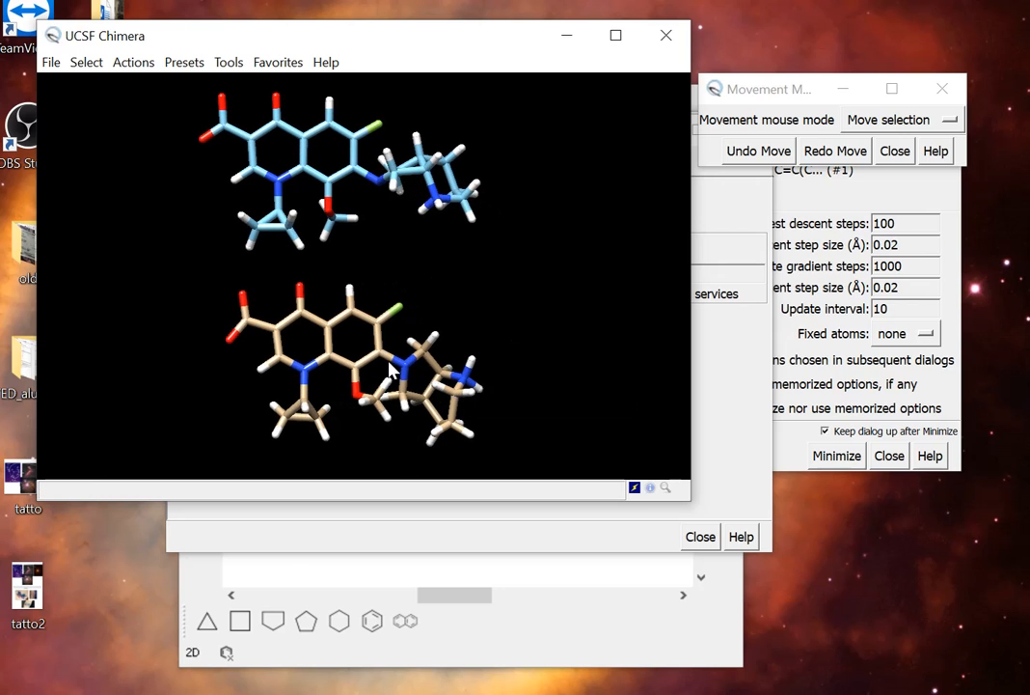
drag(389, 362, 382, 344)
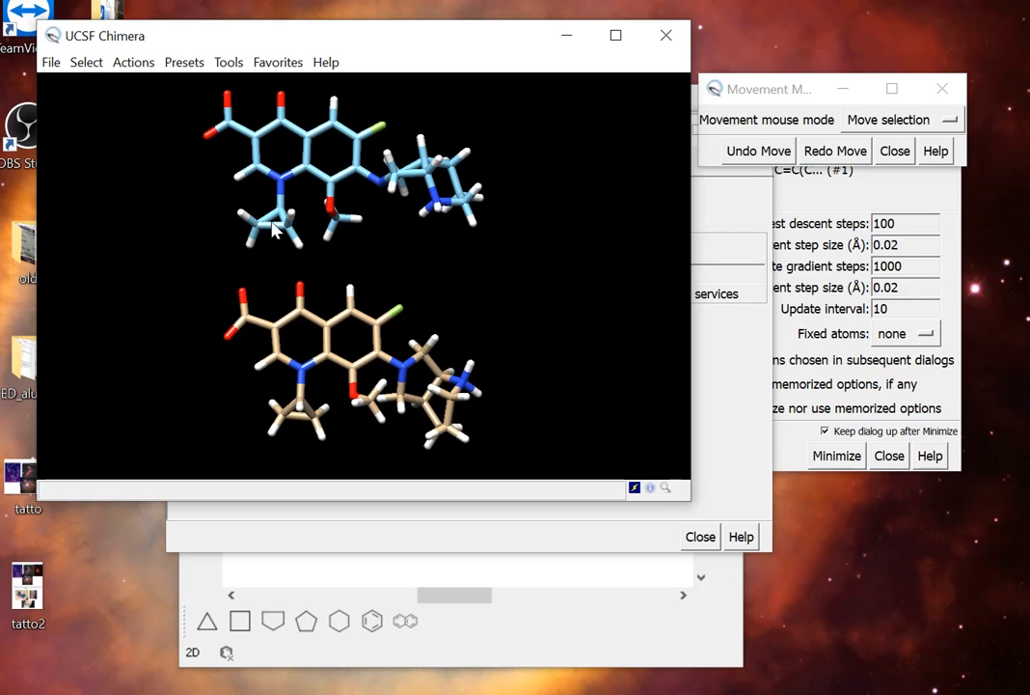
Close the current session with both models and bring up the Build Structure tool for a fresh structure.
click(50, 62)
click(127, 329)
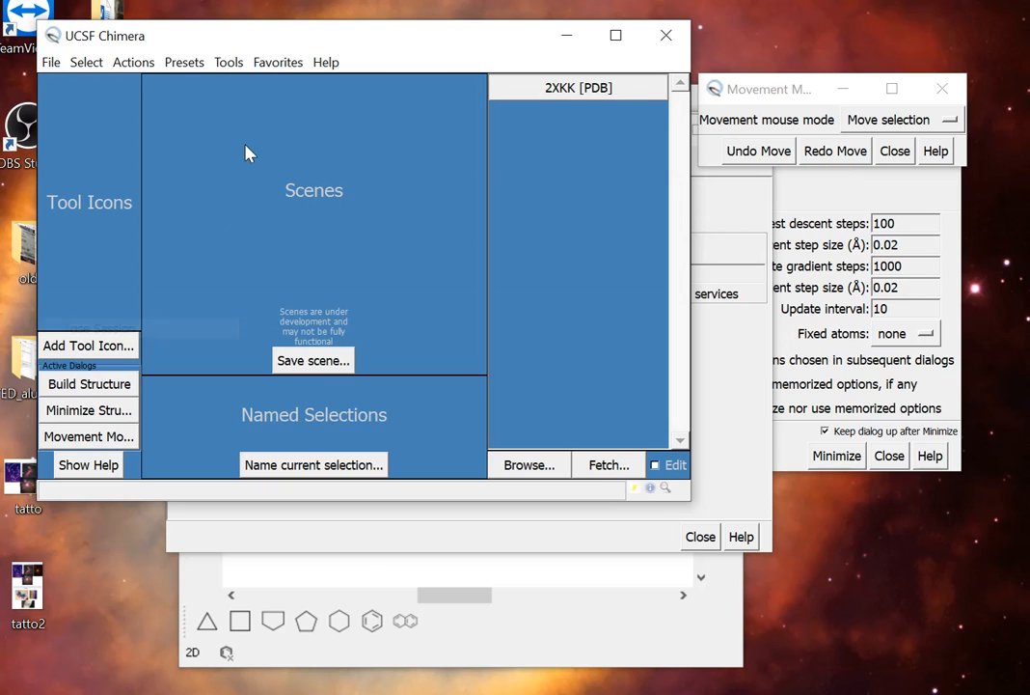
click(228, 66)
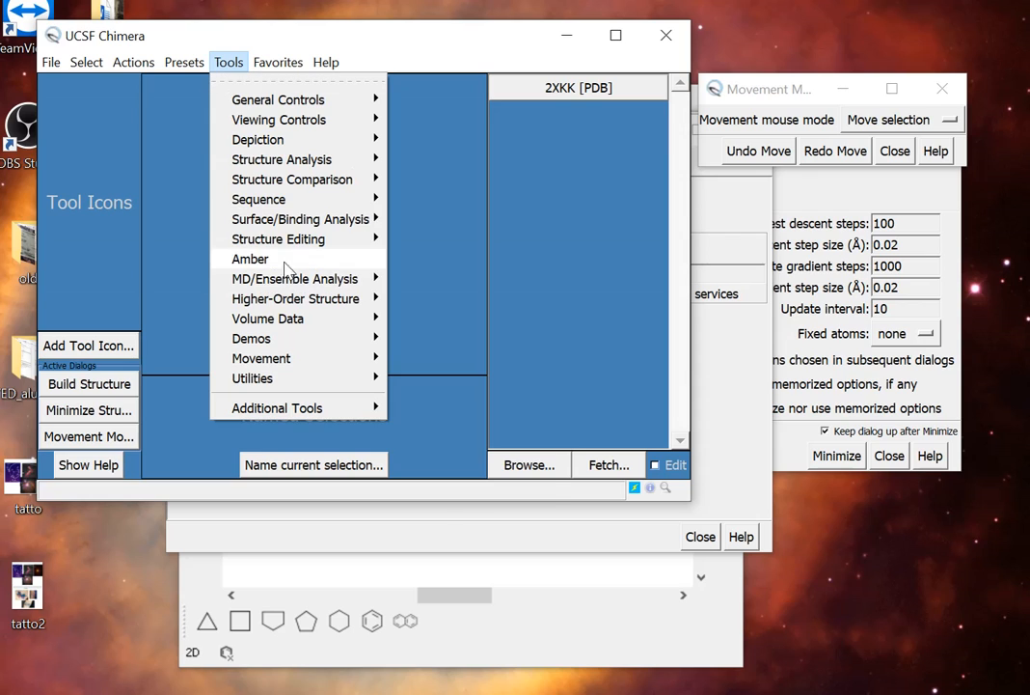
mouse_move(289, 238)
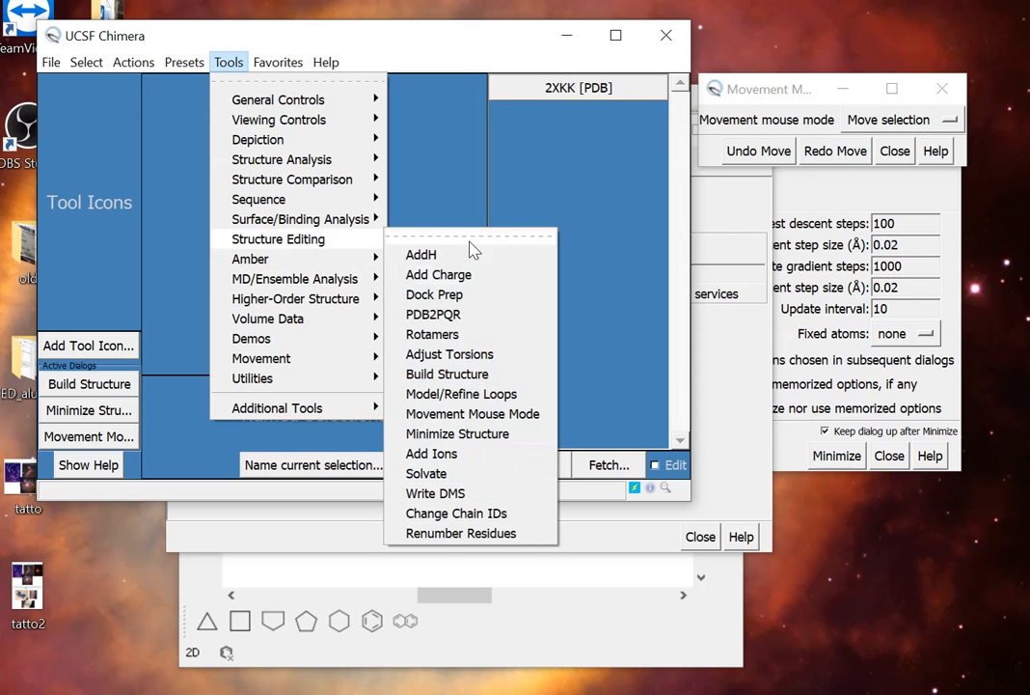
click(447, 374)
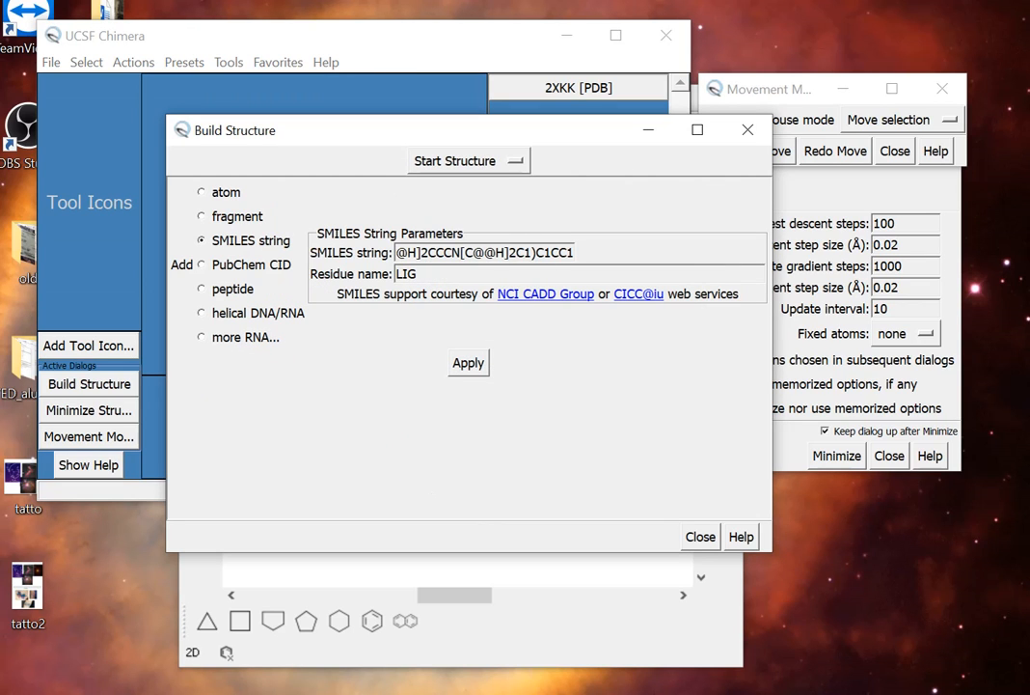
Copy the moxifloxacin drawing as SMILES from MarvinSketch and build the molecule from its SMILES string with residue name LIG.
key(alt+Tab)
drag(349, 292, 636, 521)
click(228, 128)
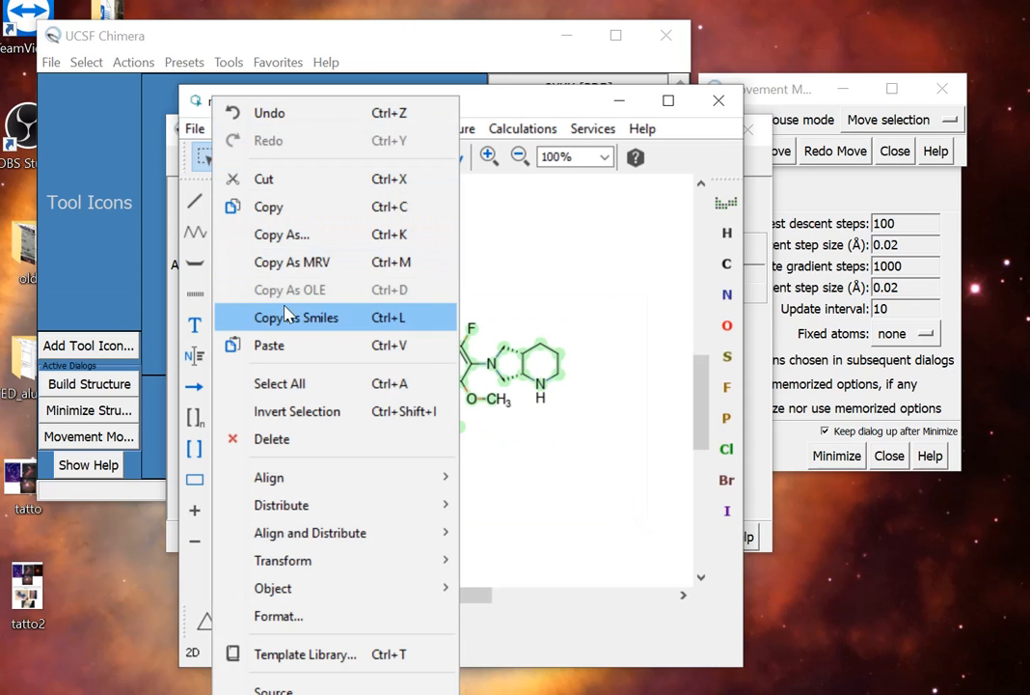
click(704, 102)
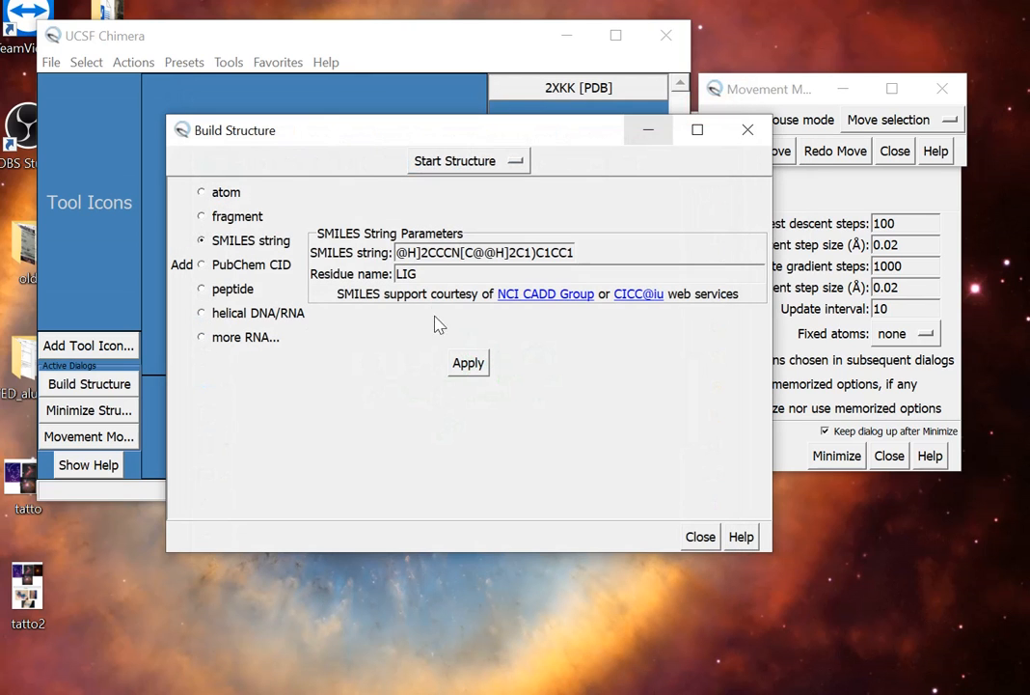
click(471, 369)
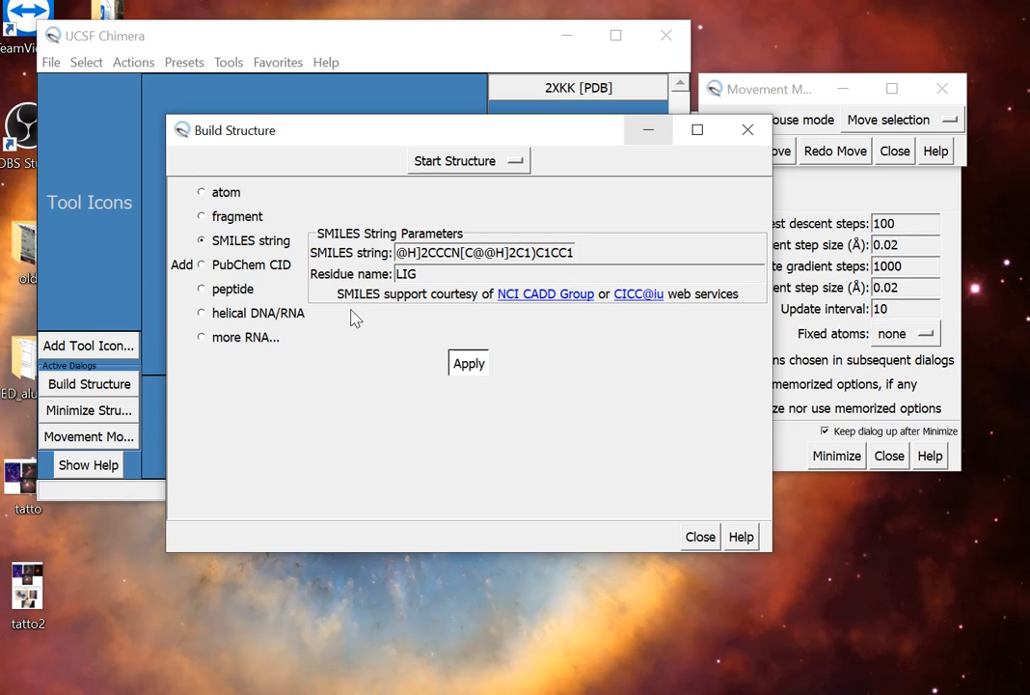
click(691, 537)
Select all hydrogen atoms of the newly built moxifloxacin model and delete them.
click(120, 62)
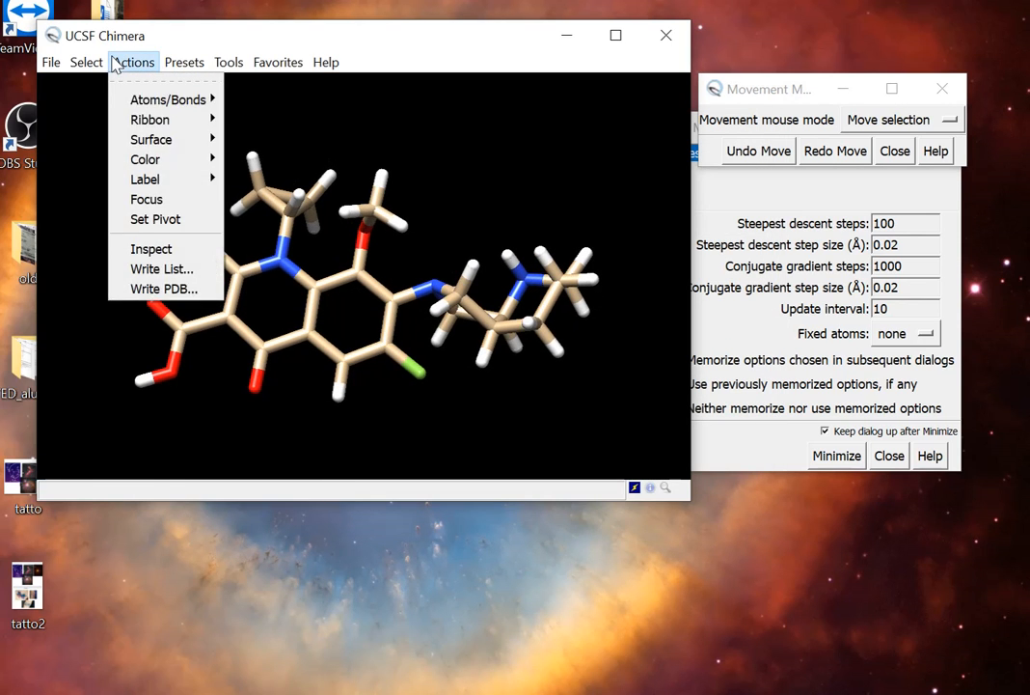
mouse_move(101, 124)
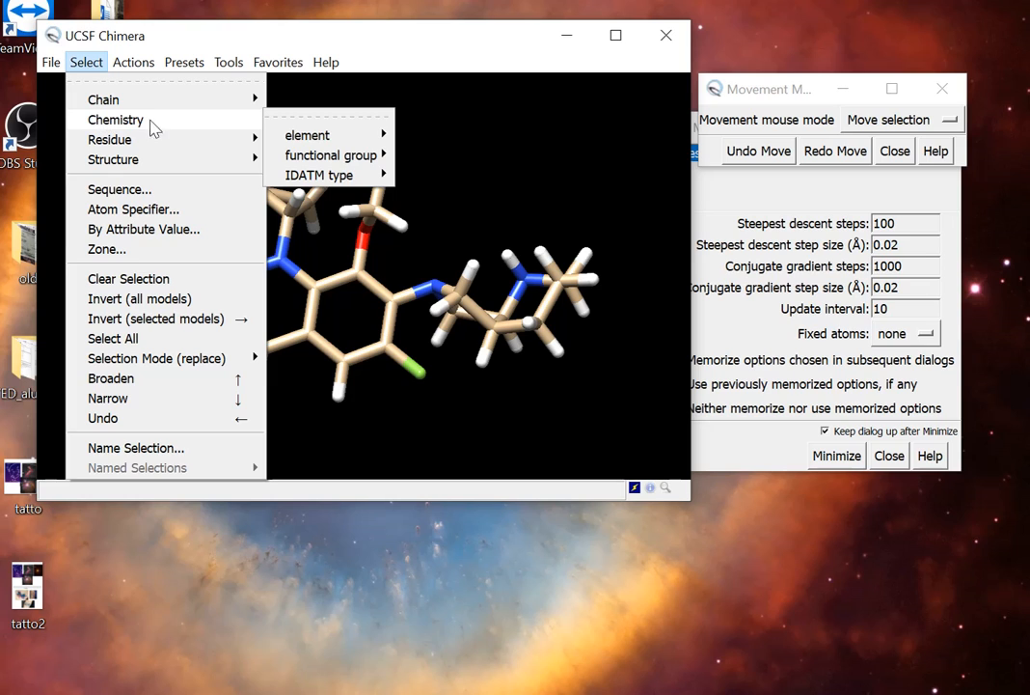
mouse_move(307, 135)
click(417, 171)
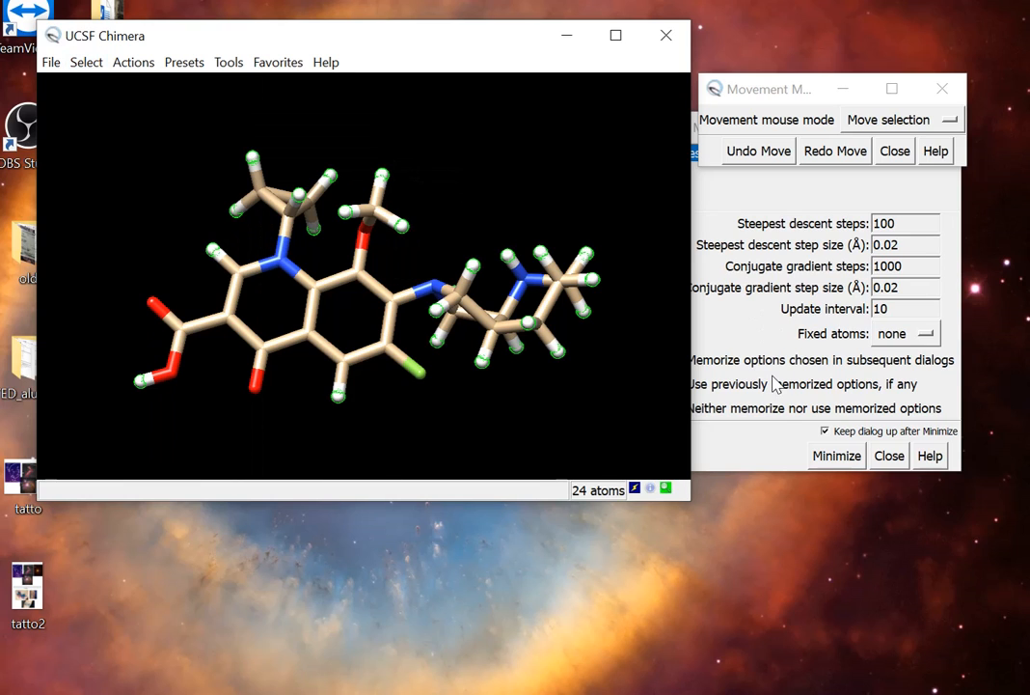
click(133, 62)
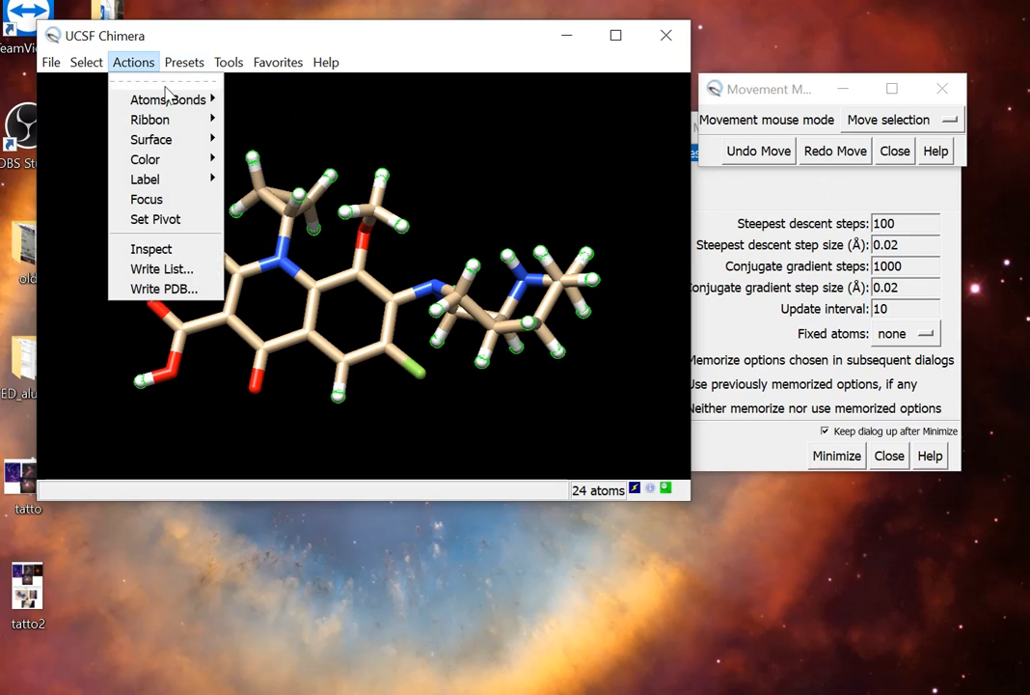
mouse_move(145, 98)
click(297, 382)
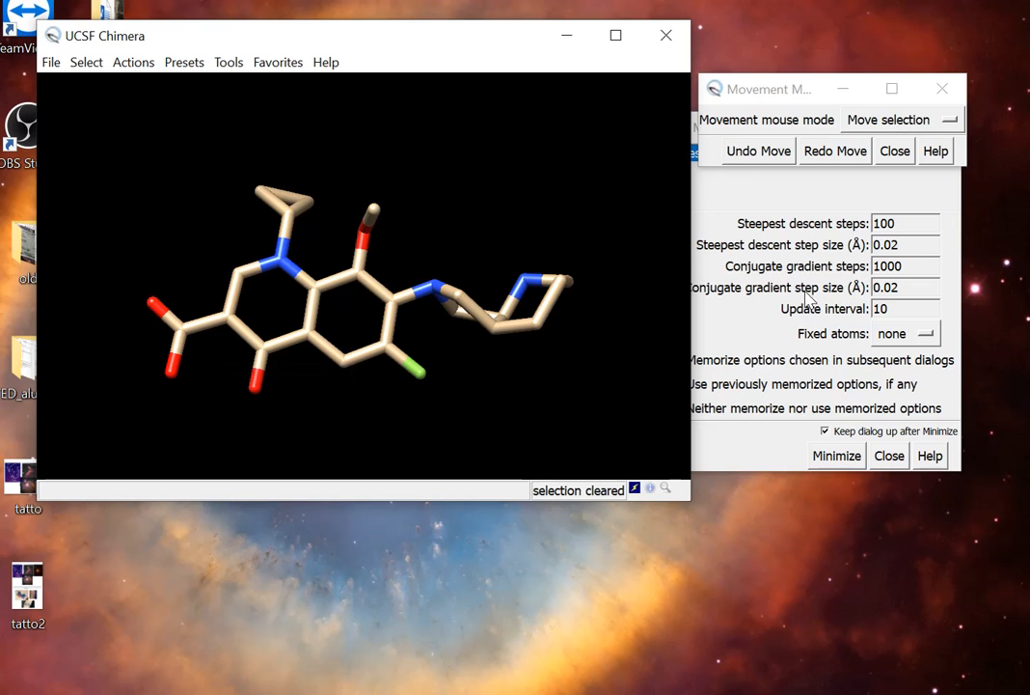
click(800, 449)
click(338, 296)
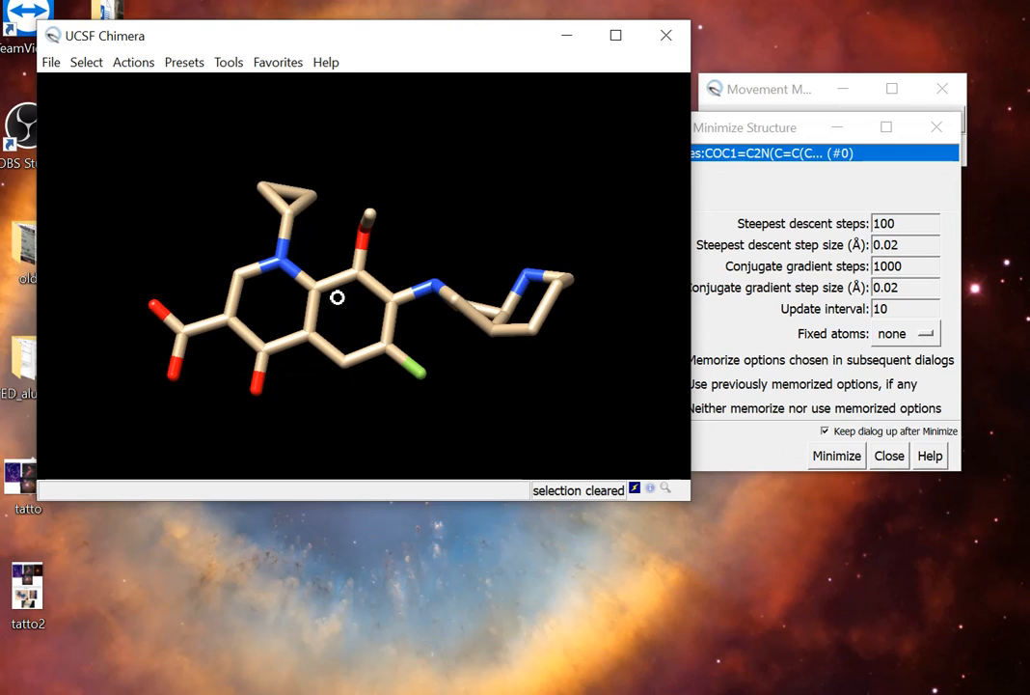
click(228, 62)
mouse_move(332, 240)
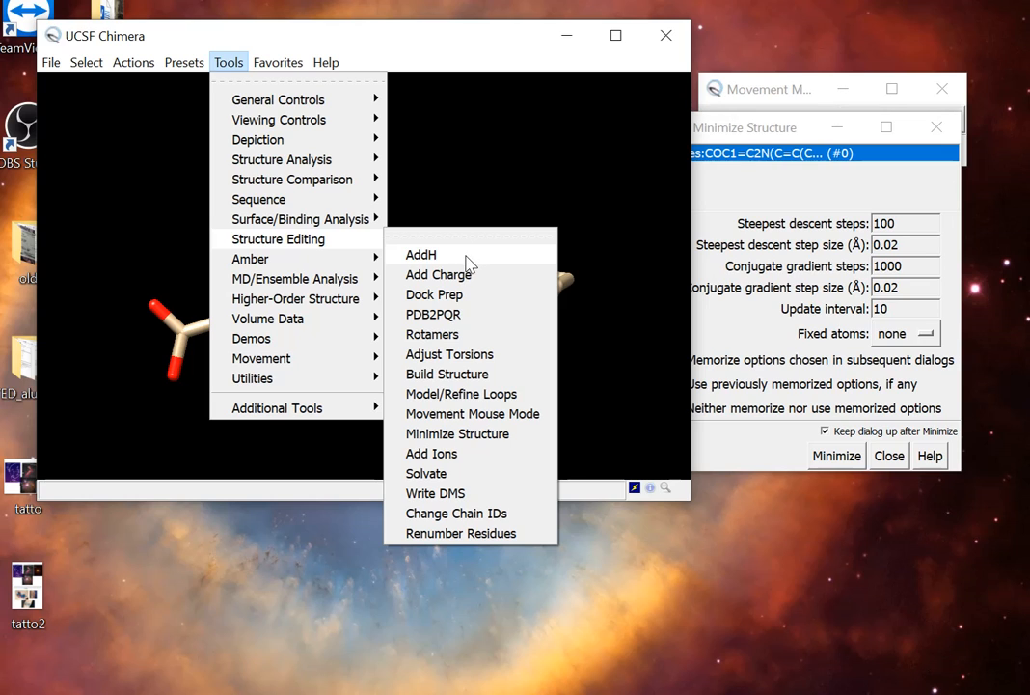
click(427, 45)
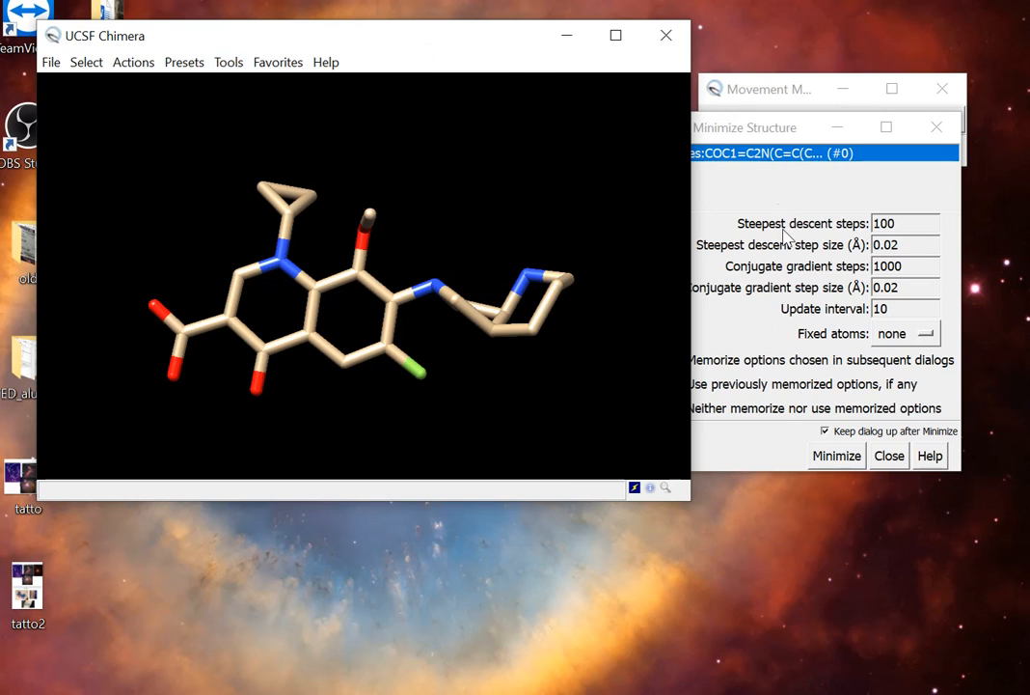
click(778, 133)
Start minimizing the model with 100 steepest descent and 1000 conjugate gradient steps, adding hydrogens with H-bonds considered and residue-name-based histidine protonation.
click(229, 61)
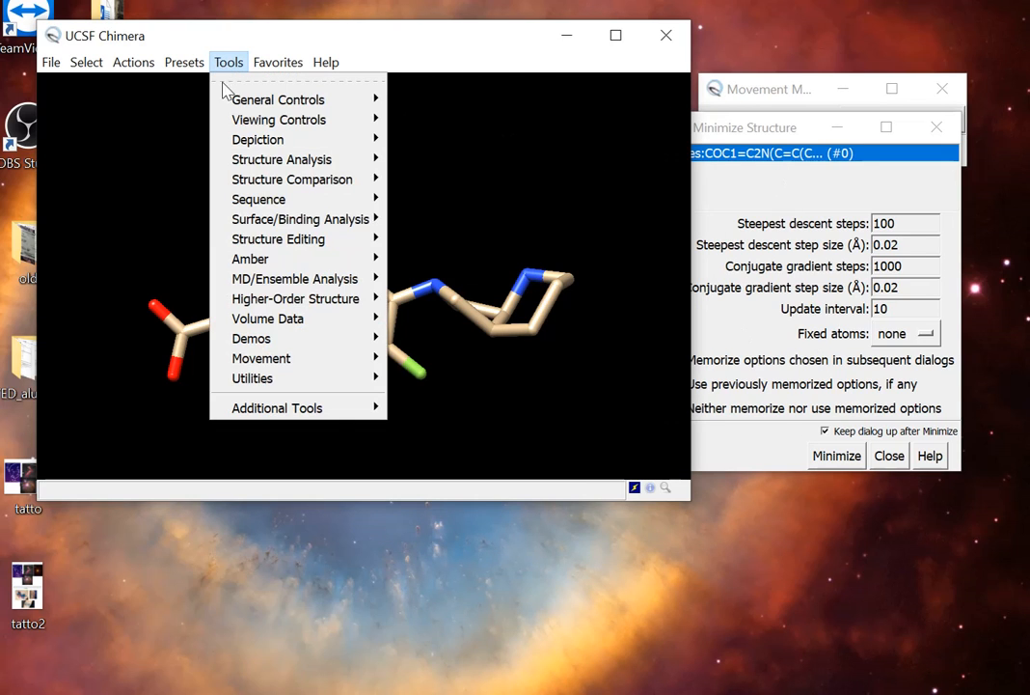
mouse_move(285, 240)
click(446, 436)
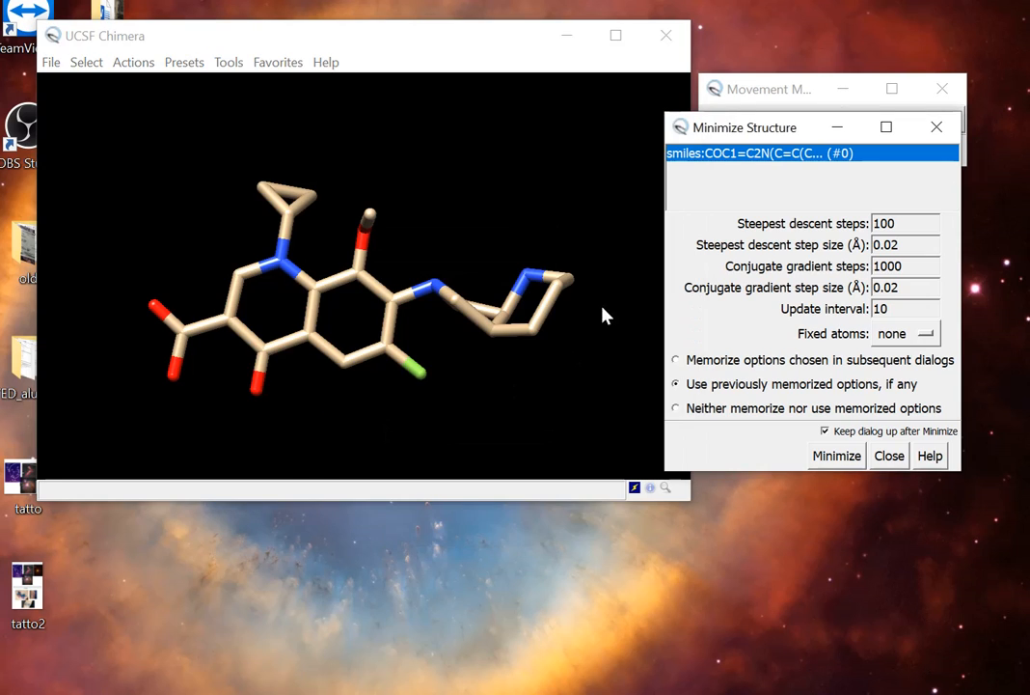
drag(741, 138, 754, 137)
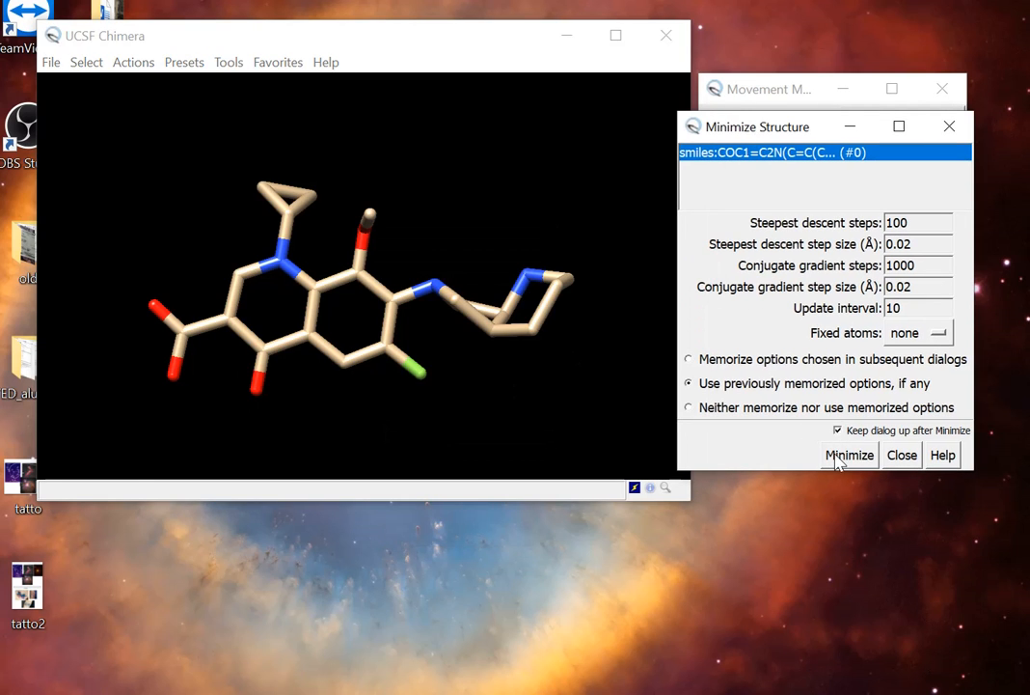
click(836, 456)
drag(542, 523, 605, 213)
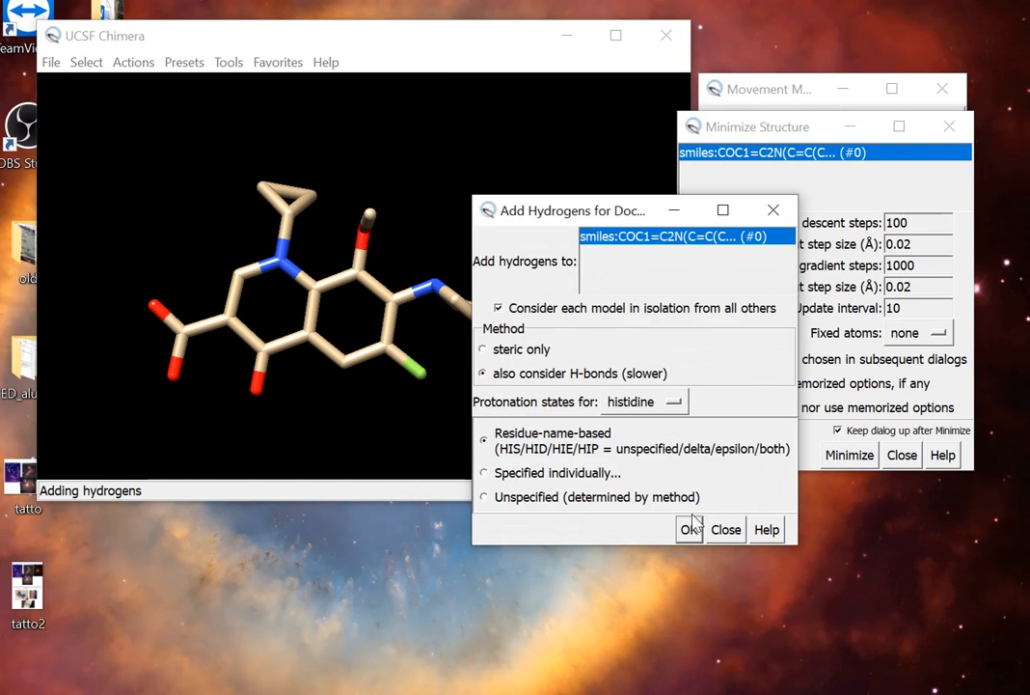
click(692, 527)
Assign AMBER ff14SB and Gasteiger charges with net charge +0 for LIG, run the minimization, and inspect the minimized geometry.
drag(483, 446, 635, 219)
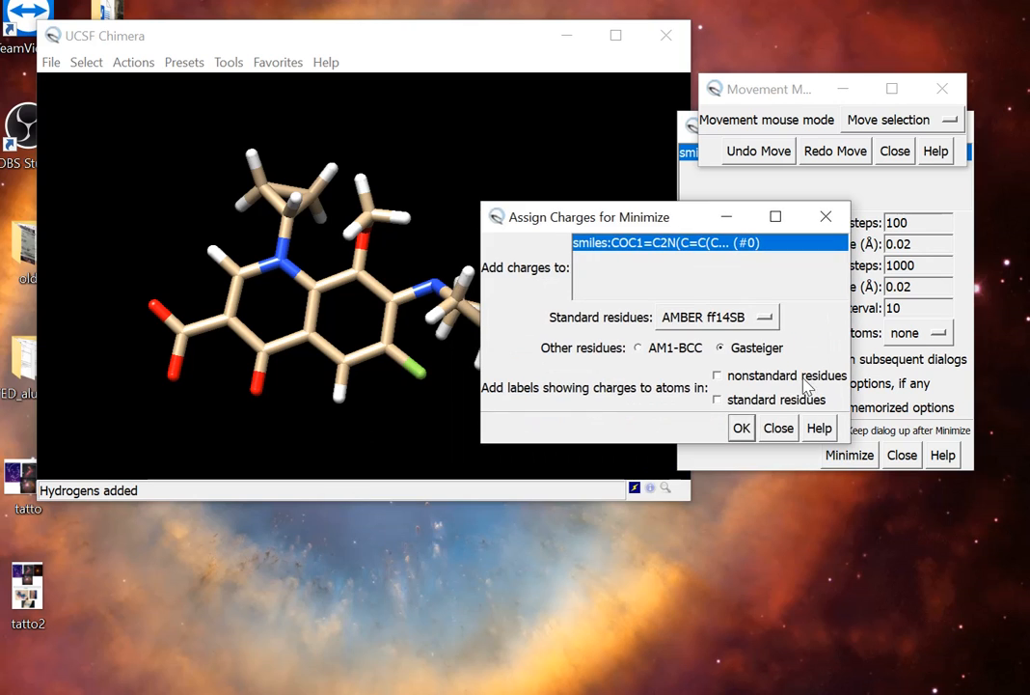
click(740, 427)
drag(437, 536, 649, 198)
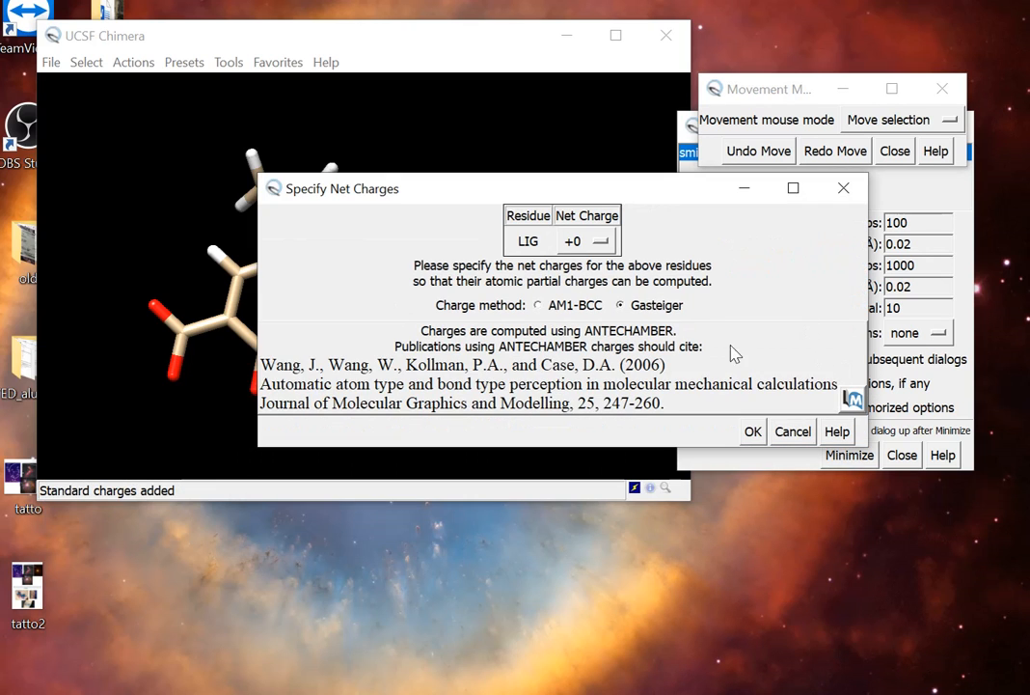
click(751, 432)
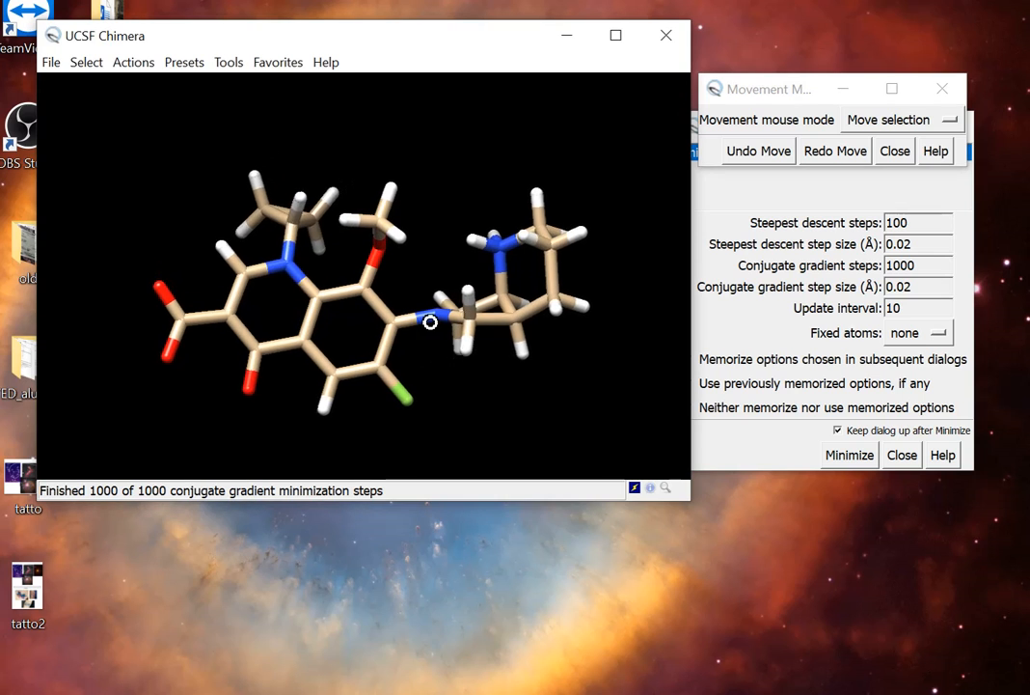
drag(378, 414, 357, 292)
drag(393, 251, 367, 258)
scroll(406, 340, up, 4)
drag(405, 349, 342, 320)
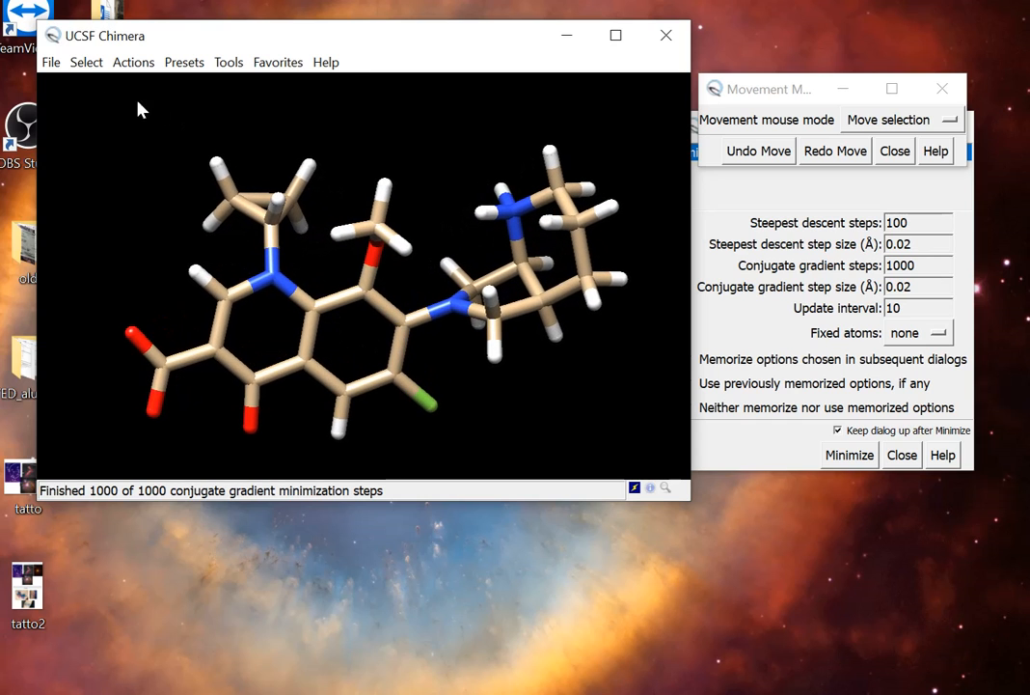
Start saving the minimized model as a Mol2 file and set the destination folder to d:\Desktop\modelagem\tutorial, copied from the file manager.
click(50, 62)
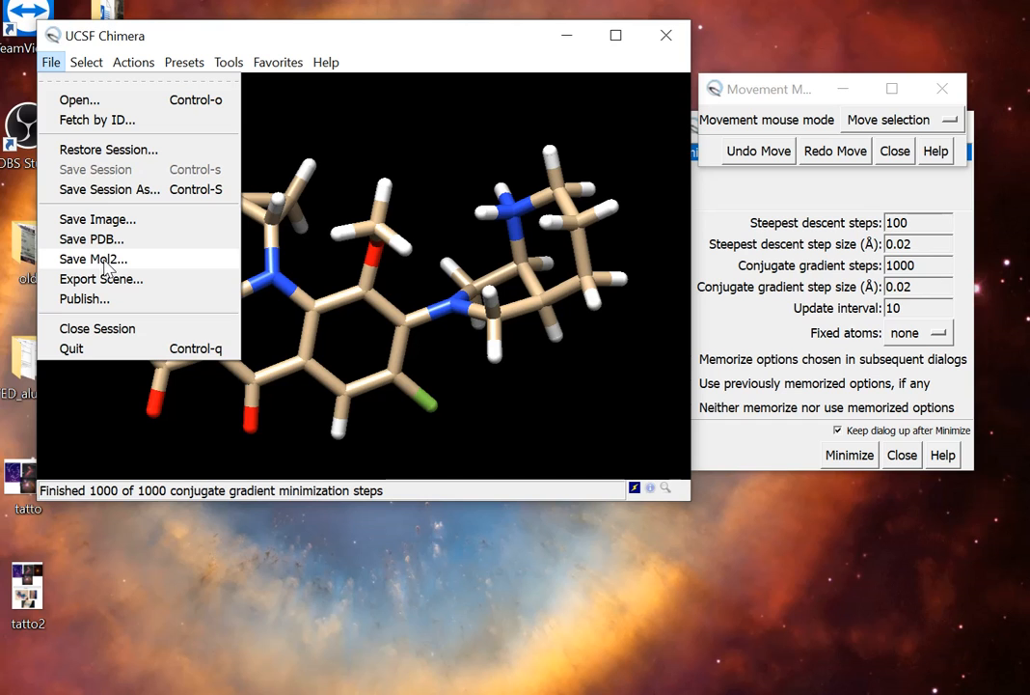
click(104, 263)
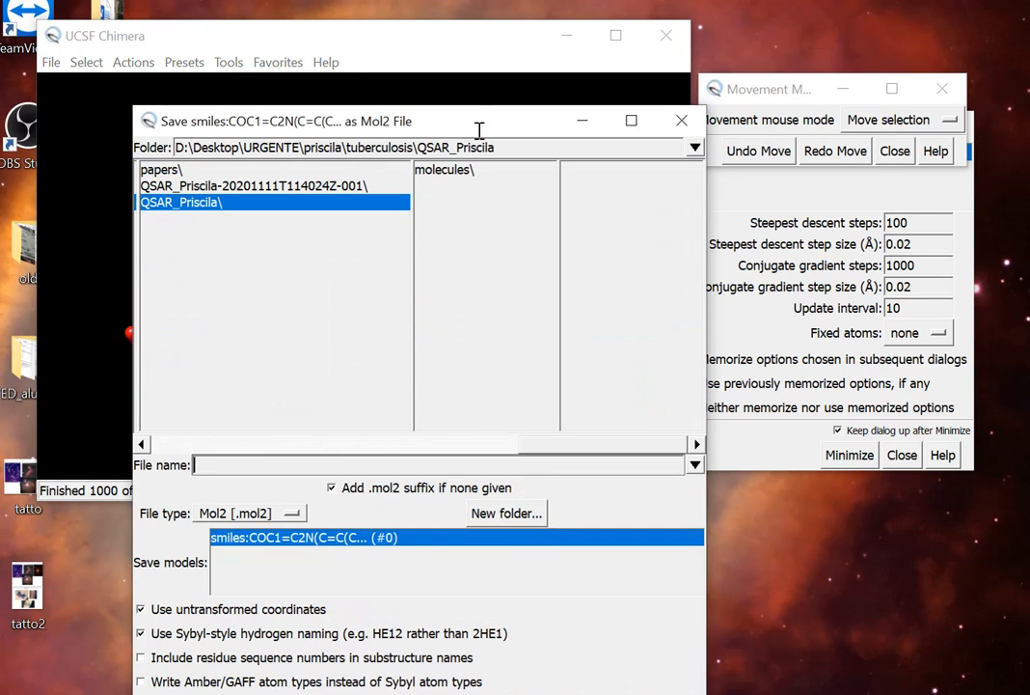
drag(504, 149, 40, 148)
text(2XKK)
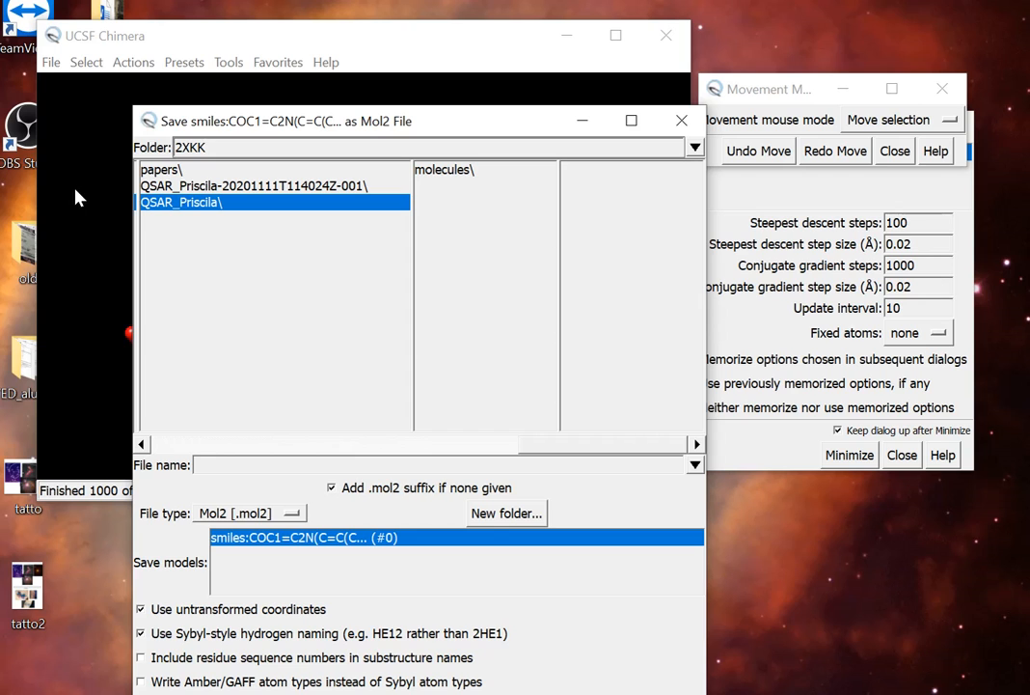
click(87, 422)
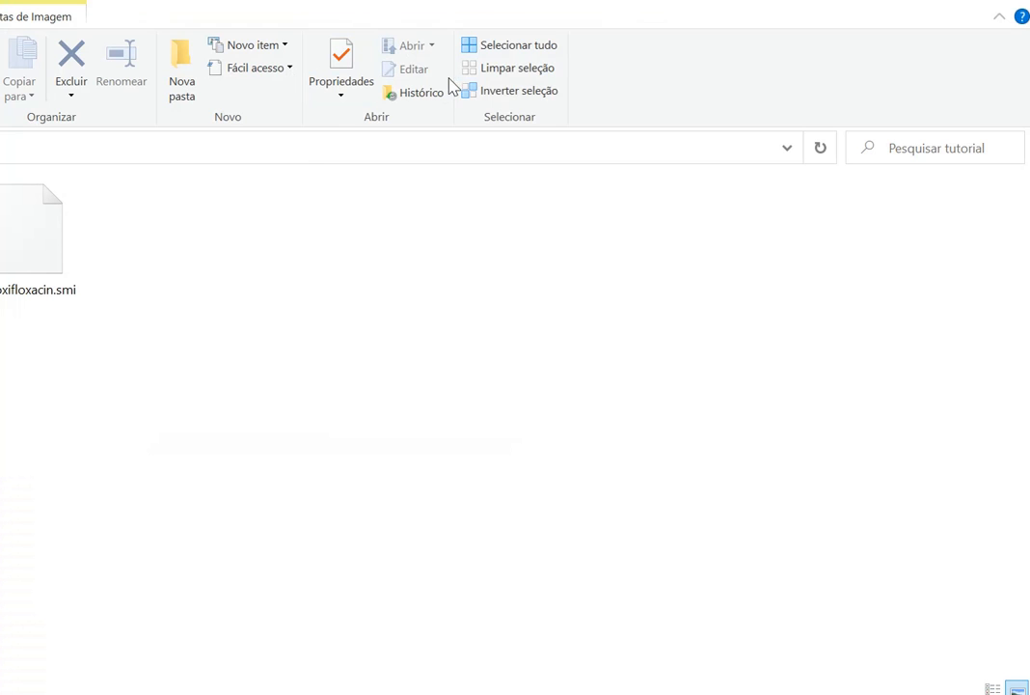
click(308, 148)
click(910, 4)
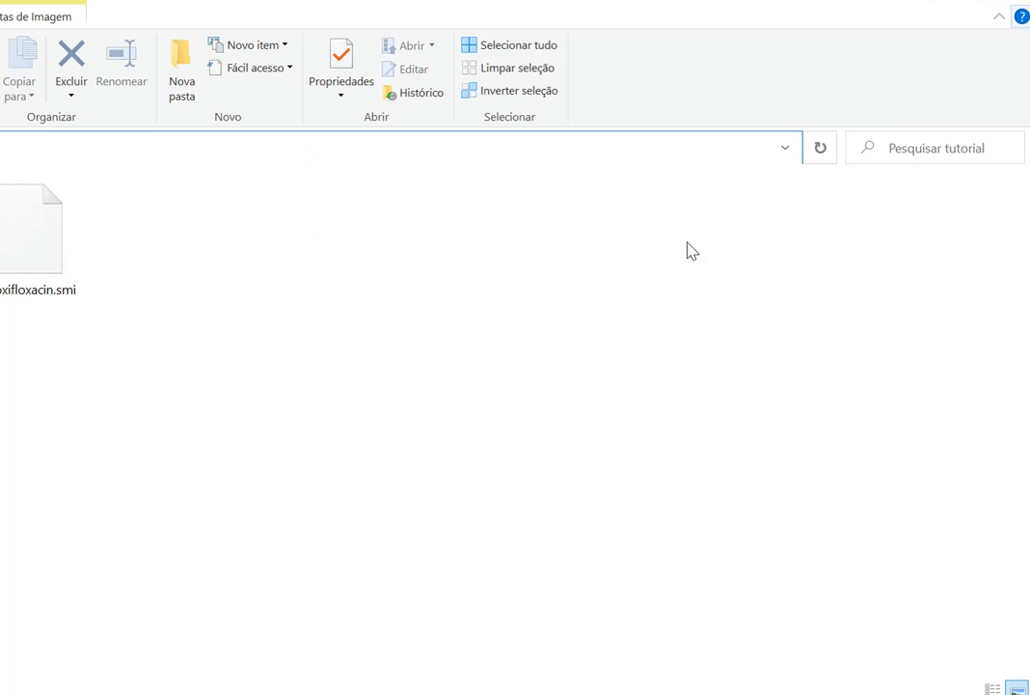
double_click(324, 148)
text(d:\Desktop\modelagem\tutorial)
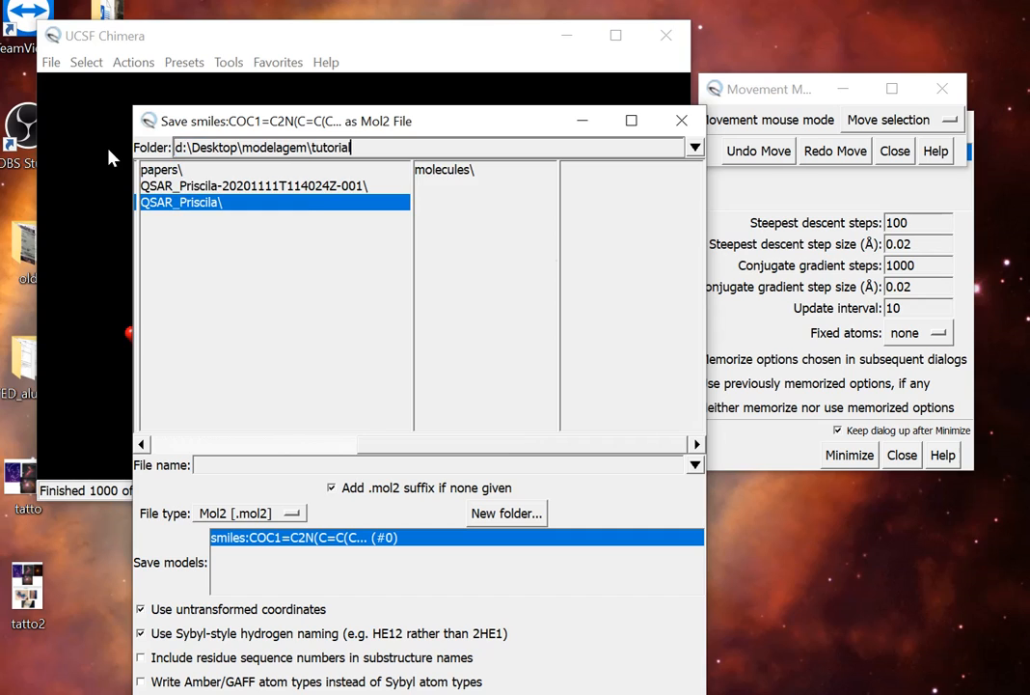
key(Return)
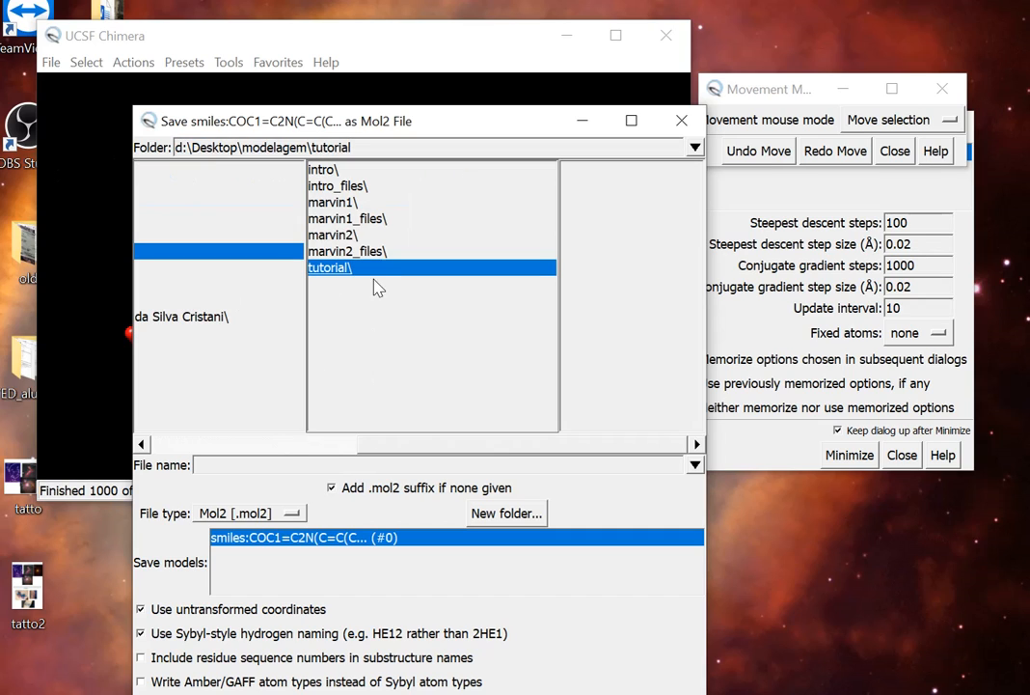
Name the file moxifloxacino.mol2 and save the model with the default Mol2 options.
click(272, 465)
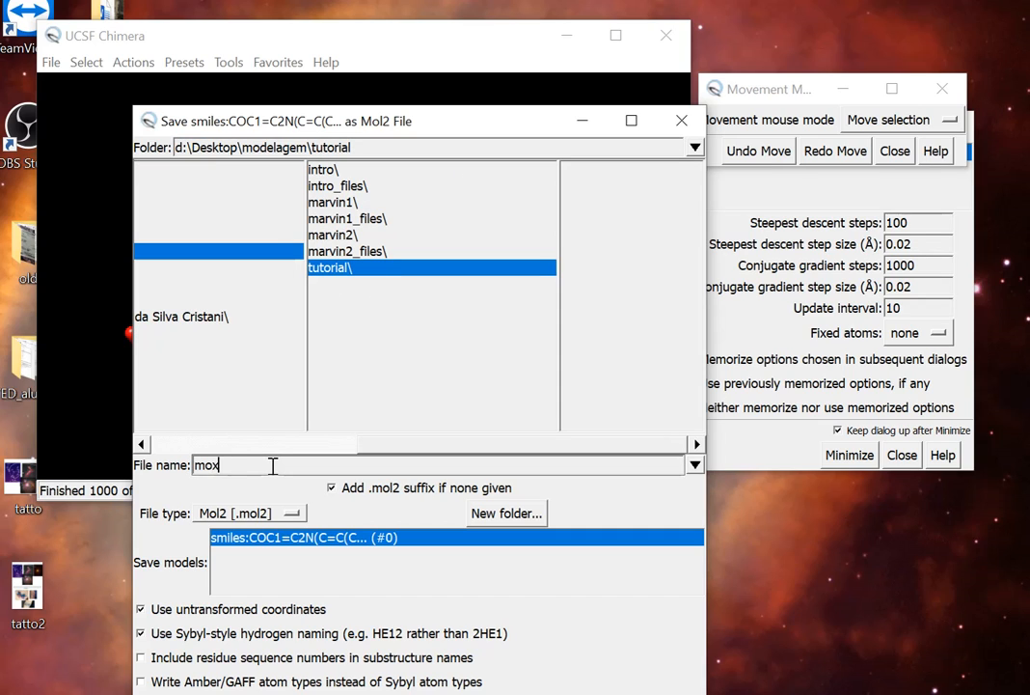
text(moxifloxacino.mol2)
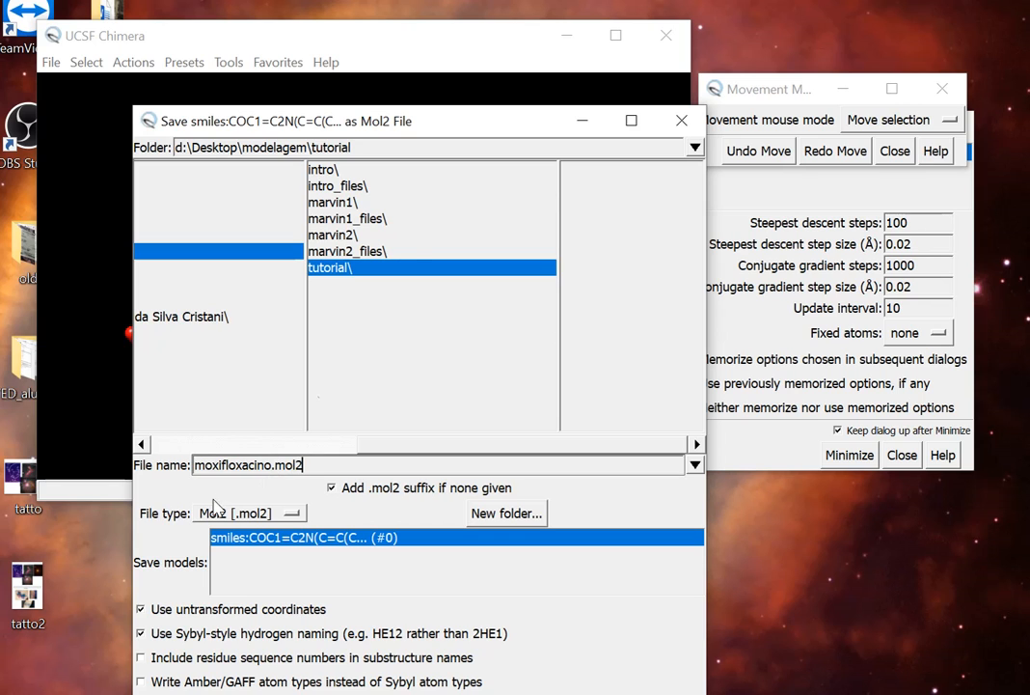
drag(475, 120, 462, 70)
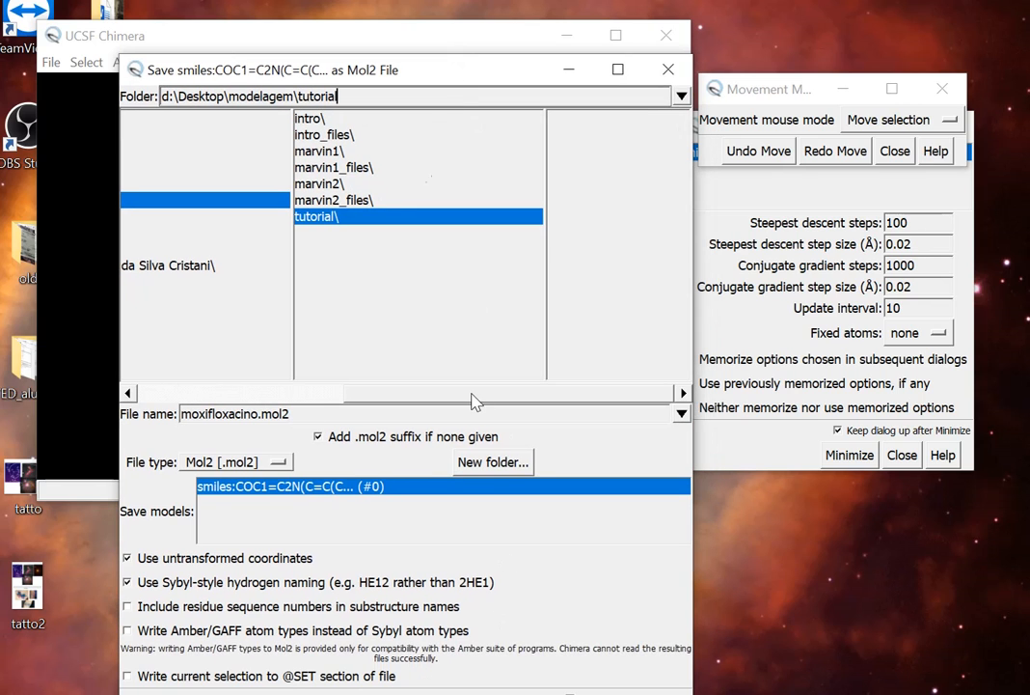
drag(367, 65, 357, 14)
click(557, 658)
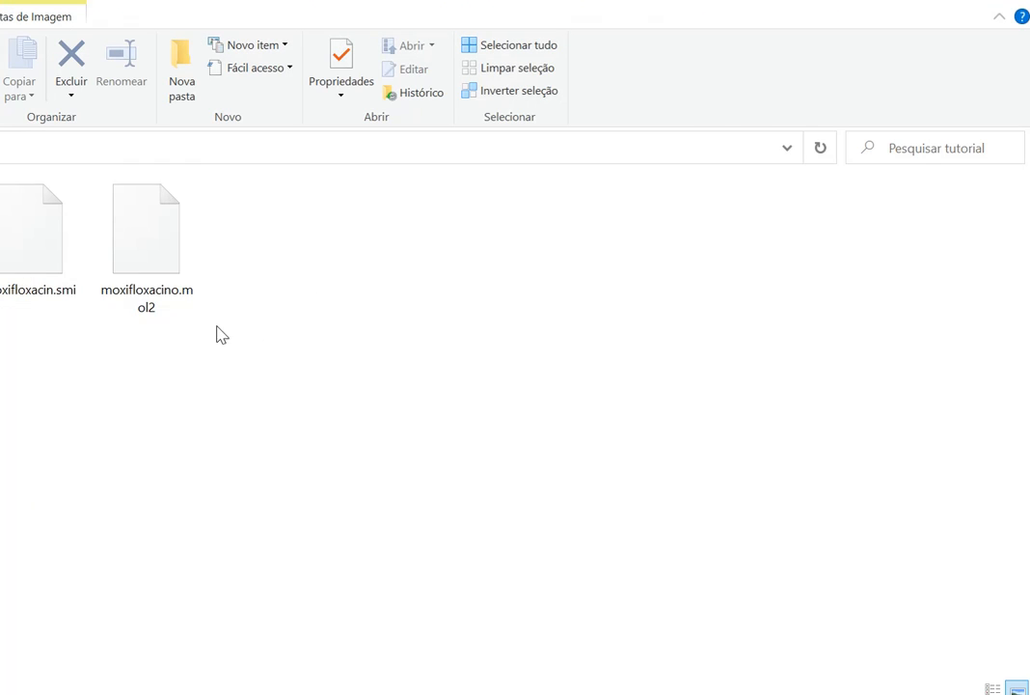
Open the saved moxifloxacino.mol2 file in TextPad and enlarge the editor window.
click(166, 275)
right_click(166, 275)
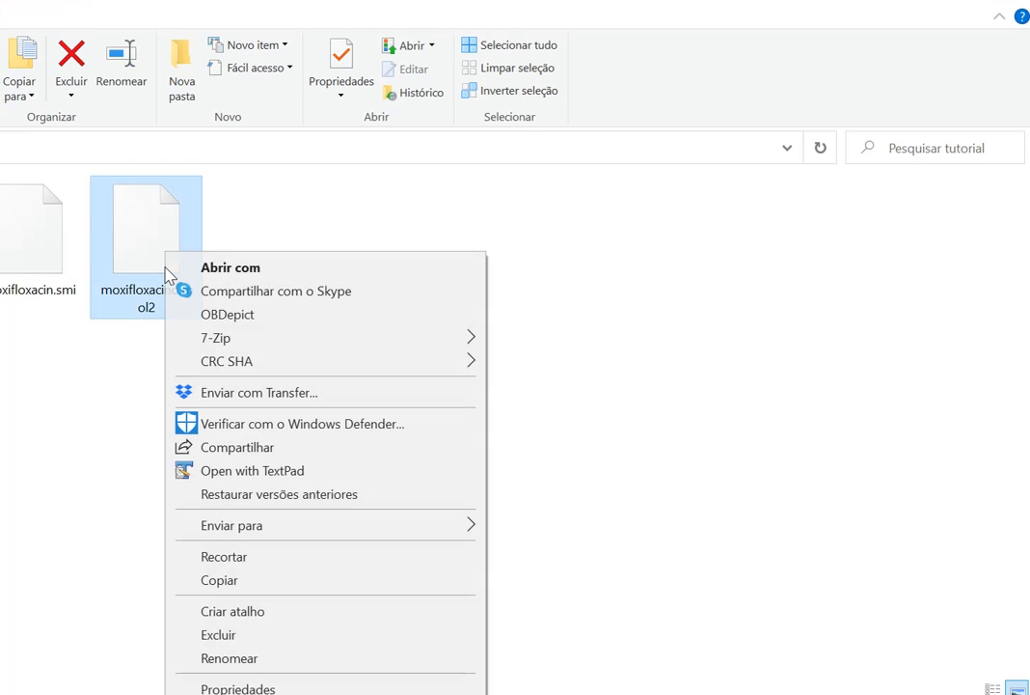
click(234, 471)
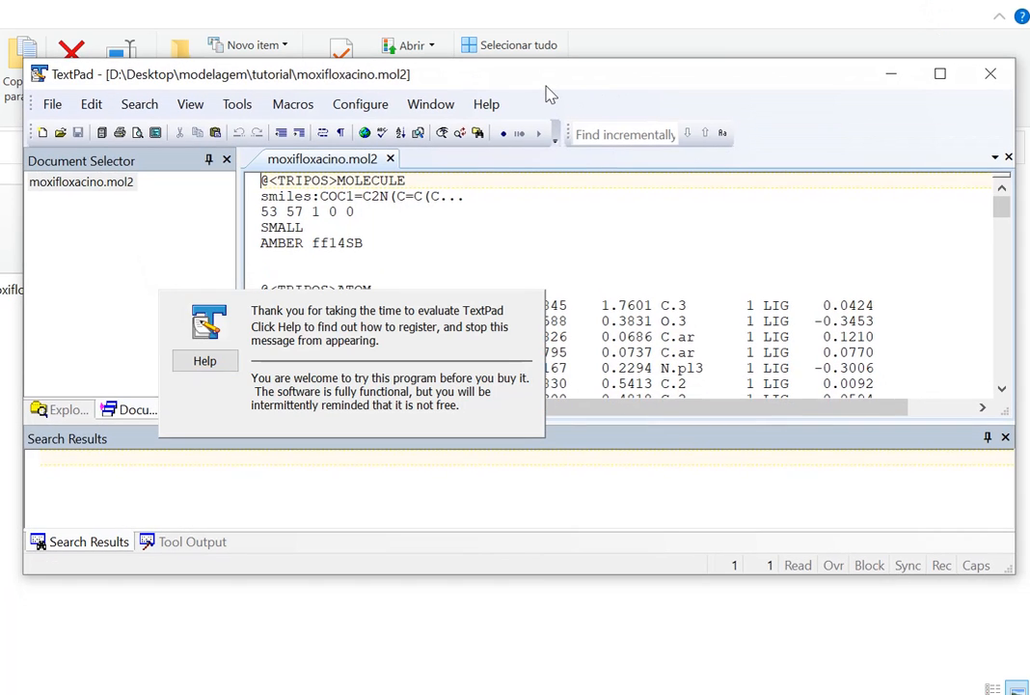
click(908, 2)
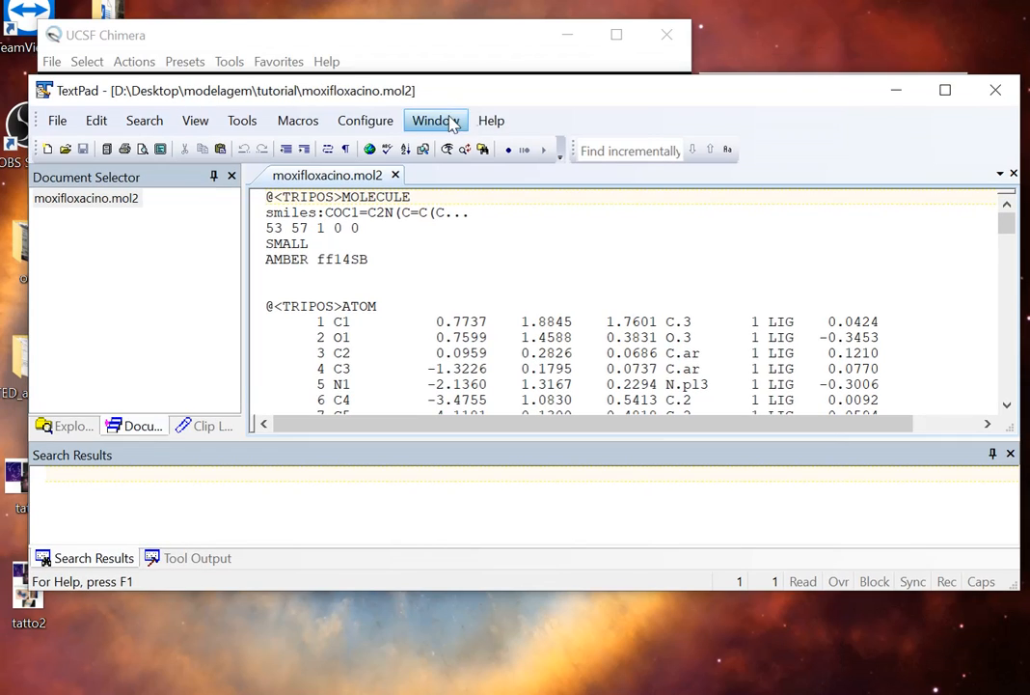
drag(552, 596, 533, 691)
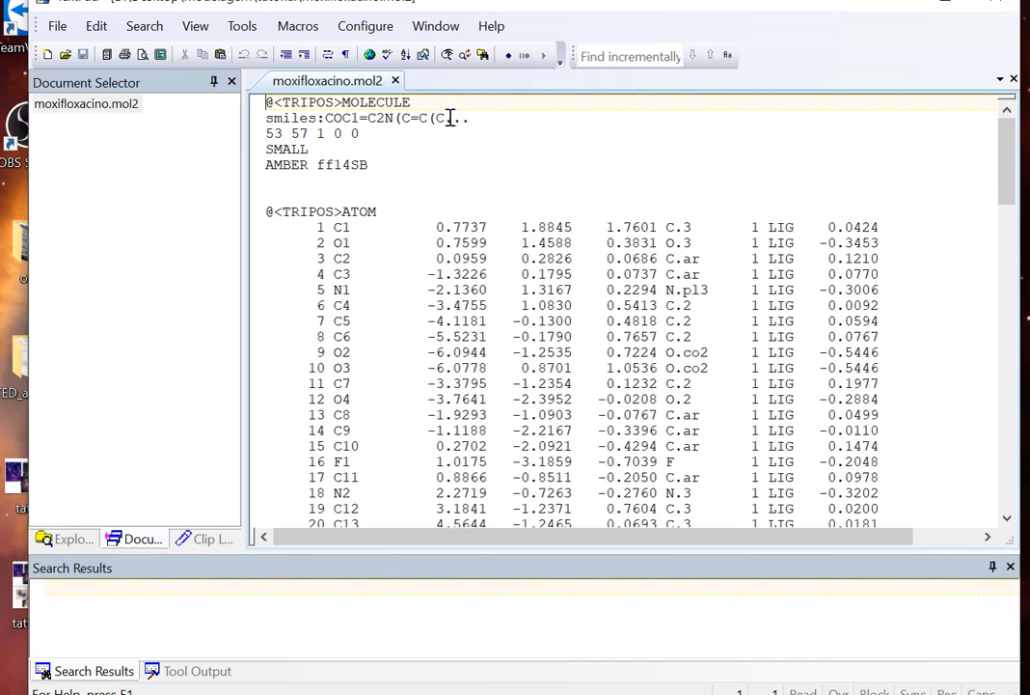
Examine the molecule name line and the first atom record's residue name, atom name, atom type and partial charge.
drag(472, 116, 451, 117)
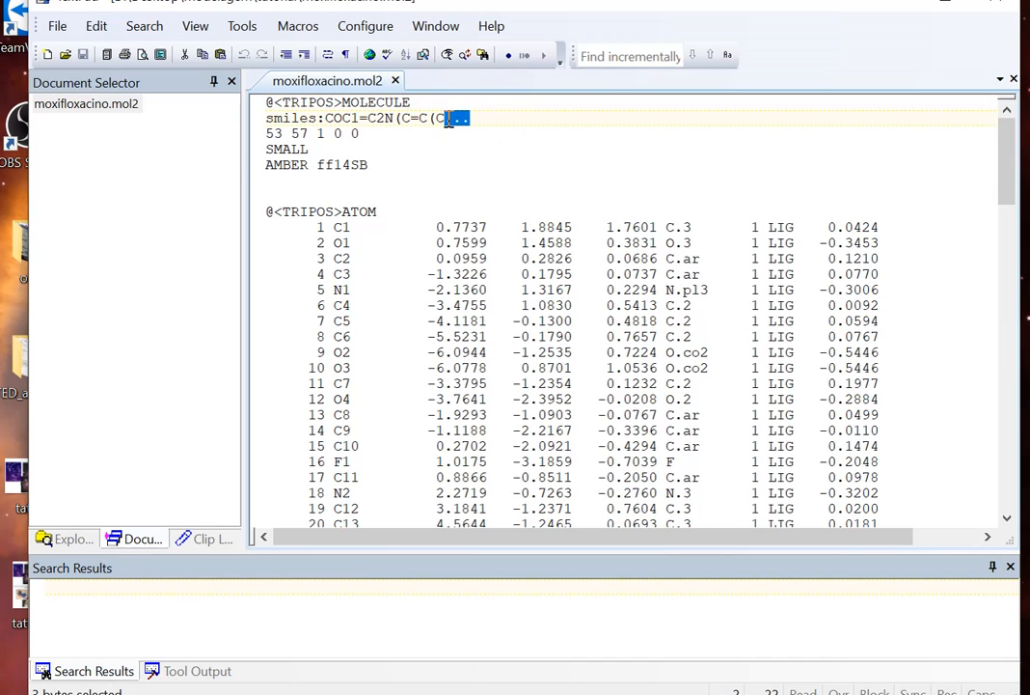
scroll(438, 163, down, 1)
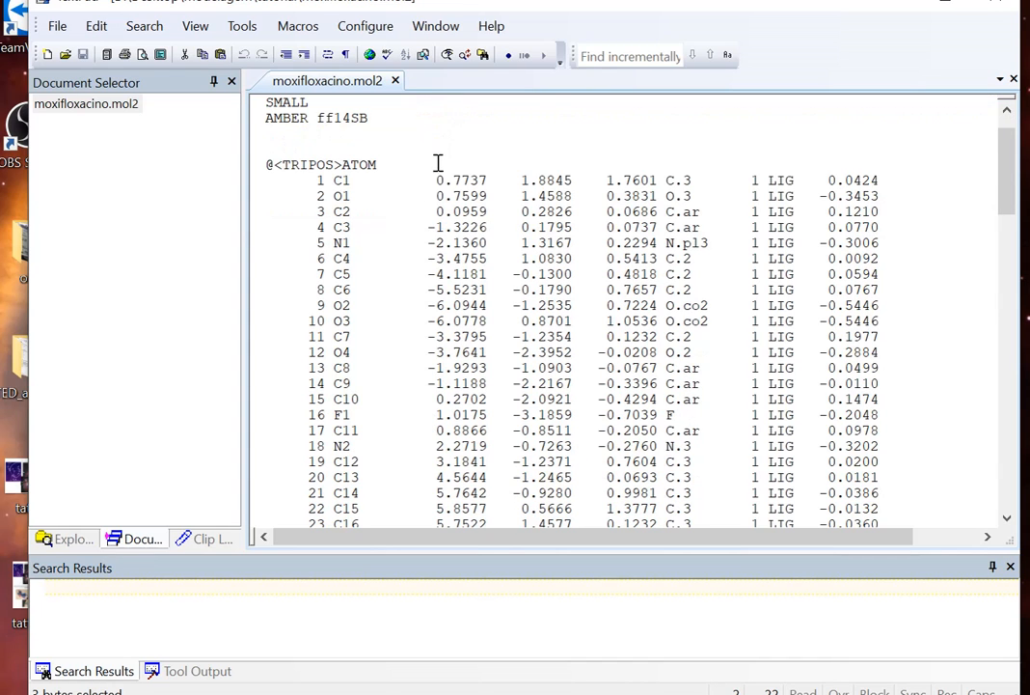
drag(787, 181, 786, 183)
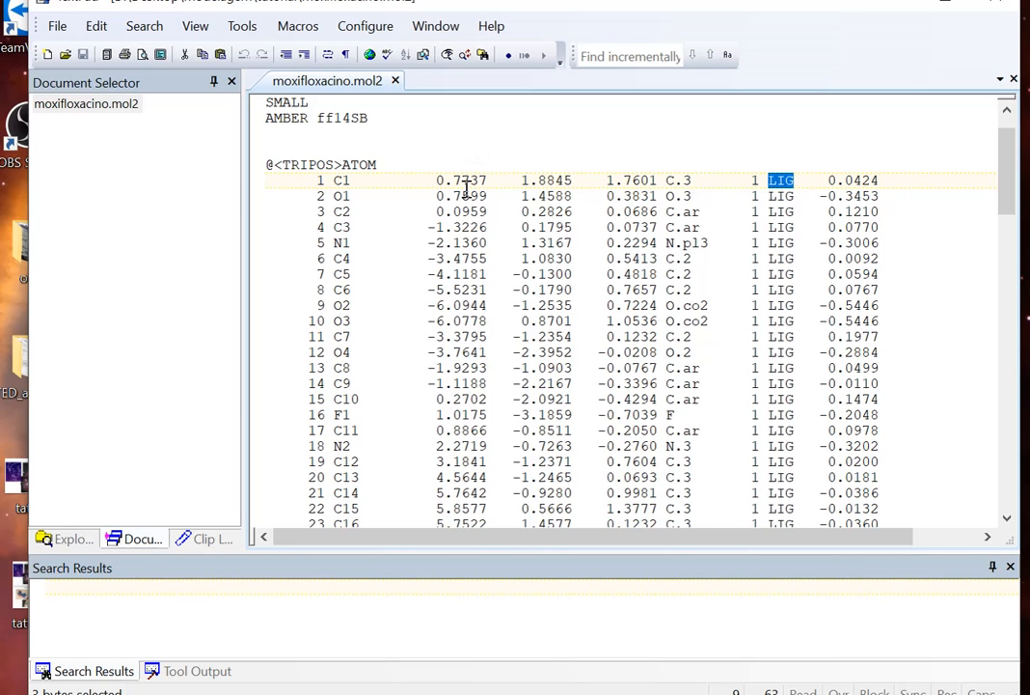
double_click(349, 180)
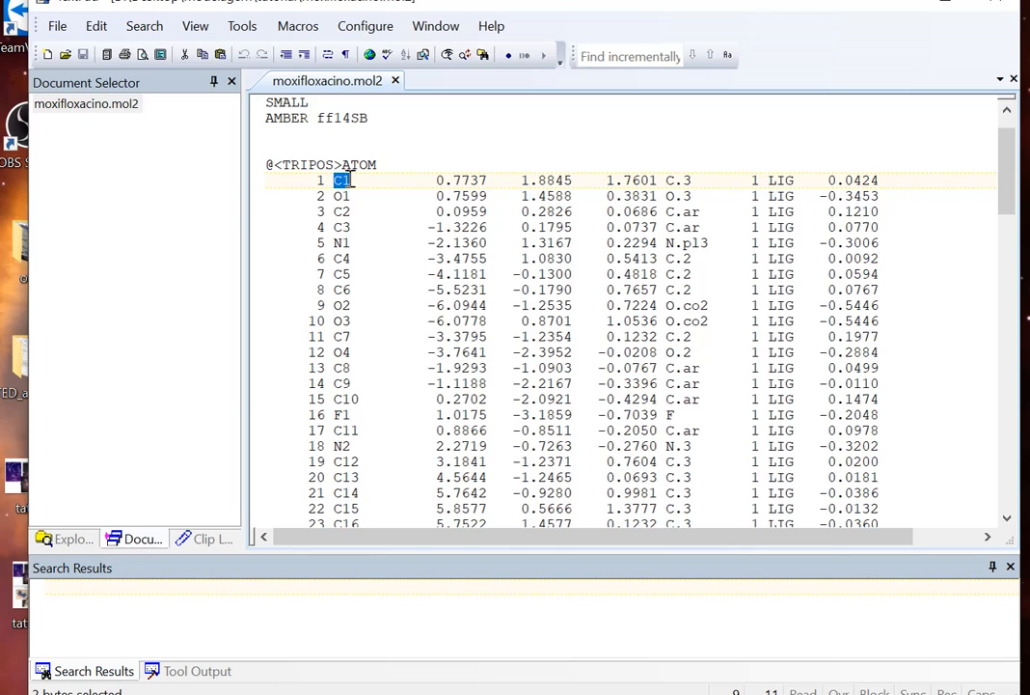
drag(669, 181, 683, 177)
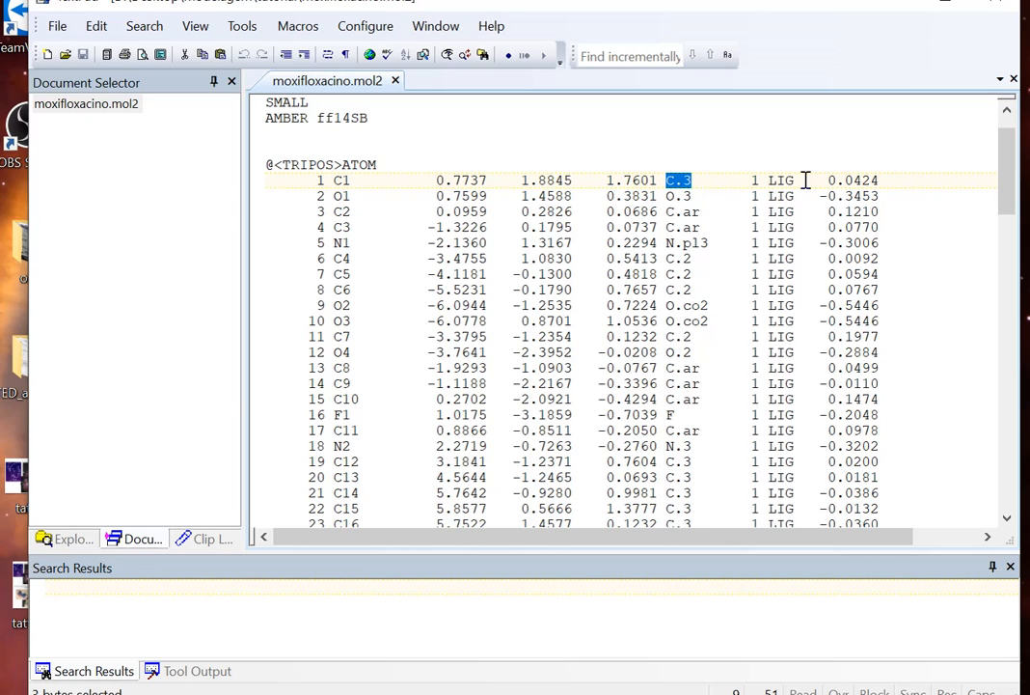
drag(828, 179, 874, 179)
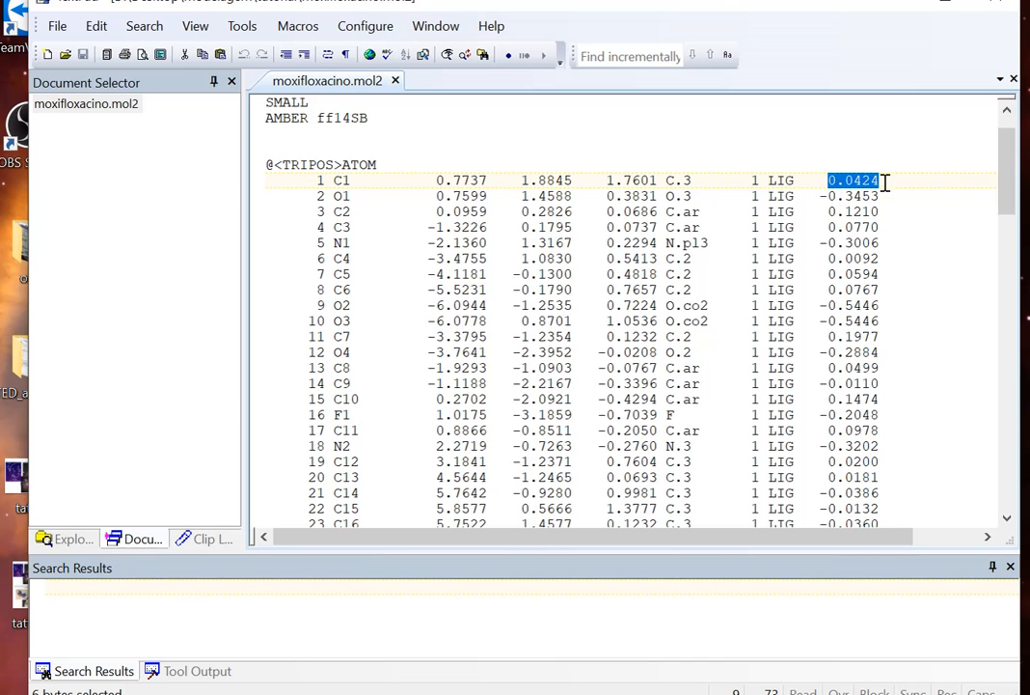
Examine the BOND section of the Mol2 file, checking the bonded atom pairs and bond types.
scroll(593, 316, down, 14)
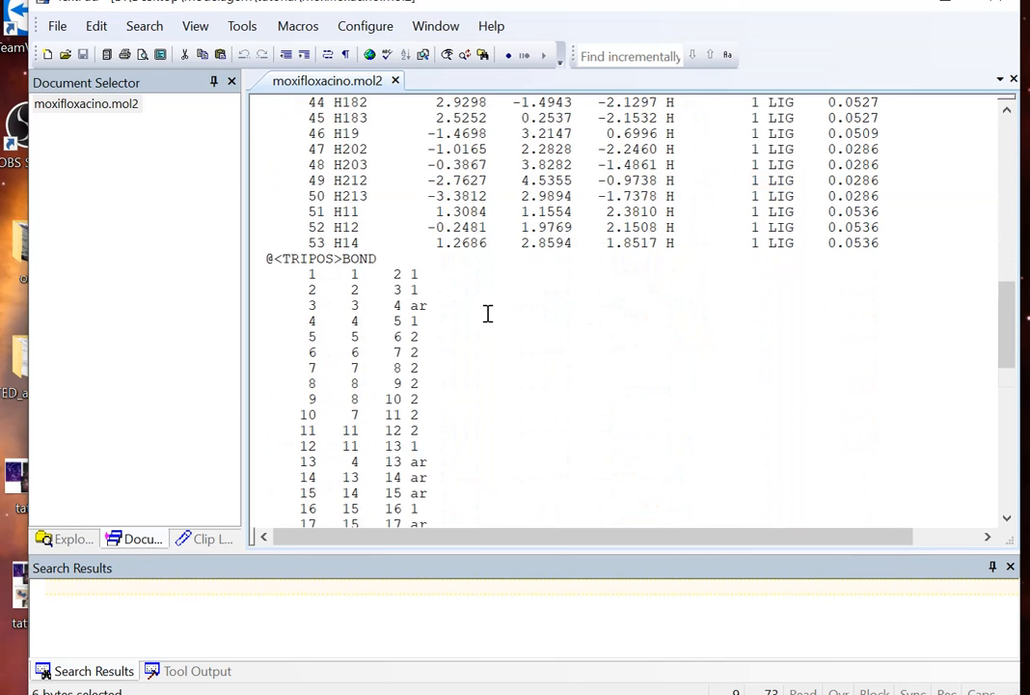
scroll(378, 211, down, 2)
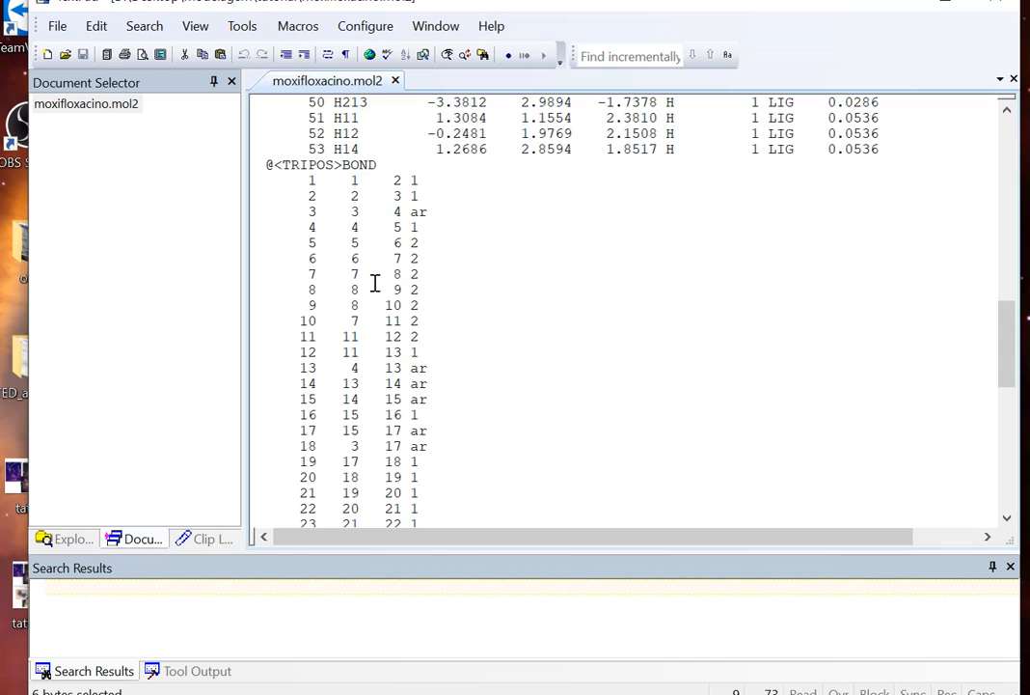
click(353, 180)
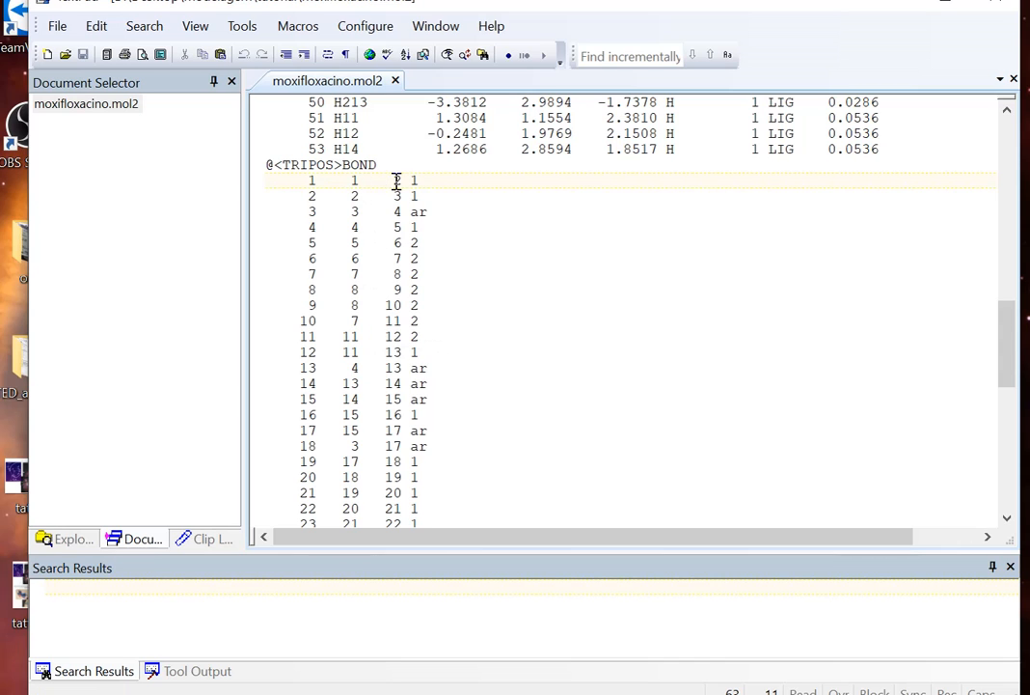
click(401, 195)
click(417, 208)
click(377, 223)
click(401, 224)
scroll(593, 275, down, 1)
scroll(590, 289, down, 15)
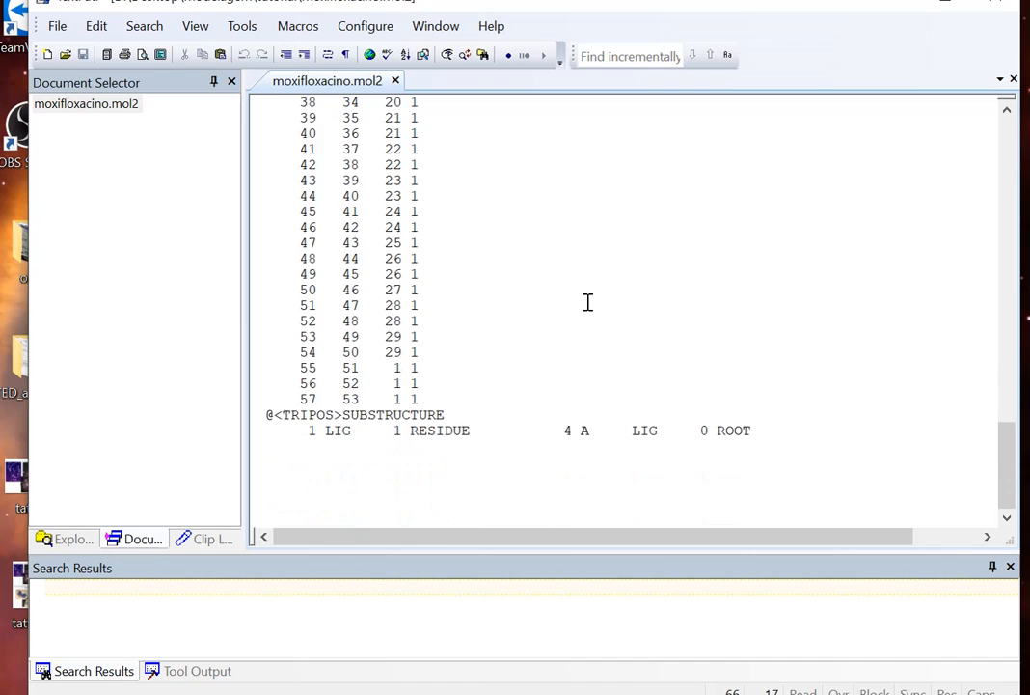
Examine the SUBSTRUCTURE section of the Mol2 file, then return to the header and review its charge and blank lines.
scroll(463, 372, up, 3)
scroll(397, 413, down, 3)
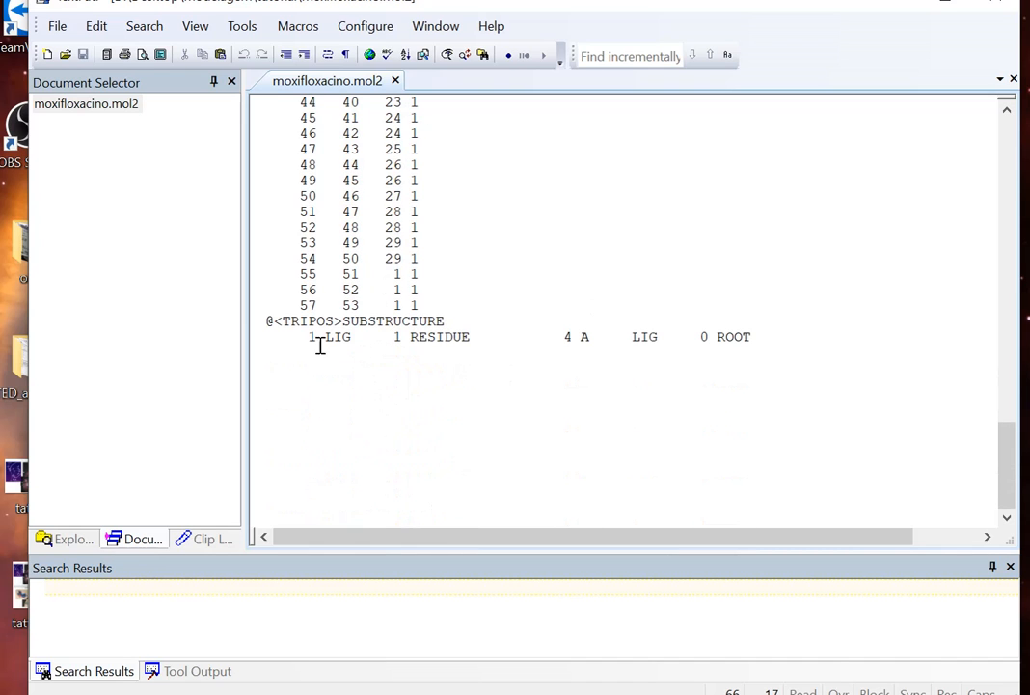
drag(768, 337, 246, 321)
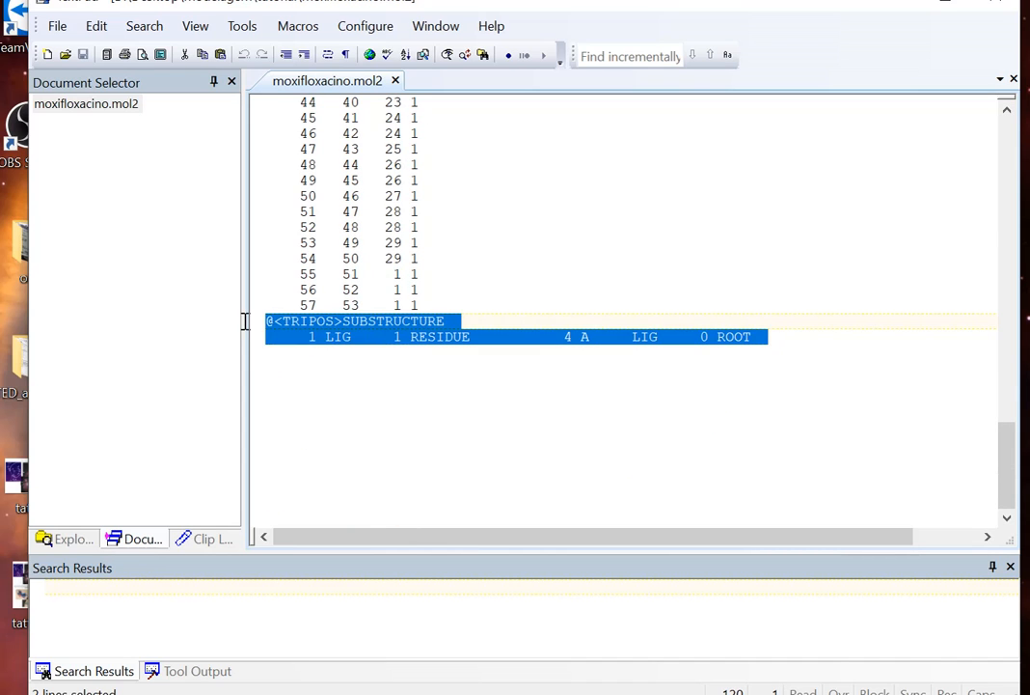
click(476, 379)
drag(751, 337, 227, 315)
scroll(657, 397, up, 20)
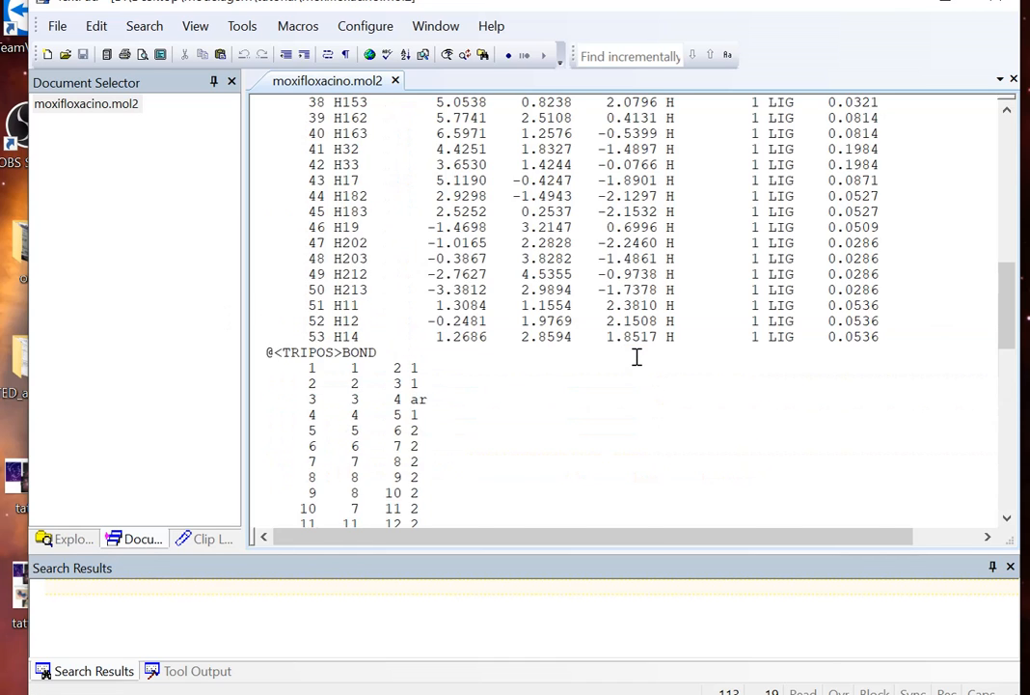
scroll(637, 357, up, 15)
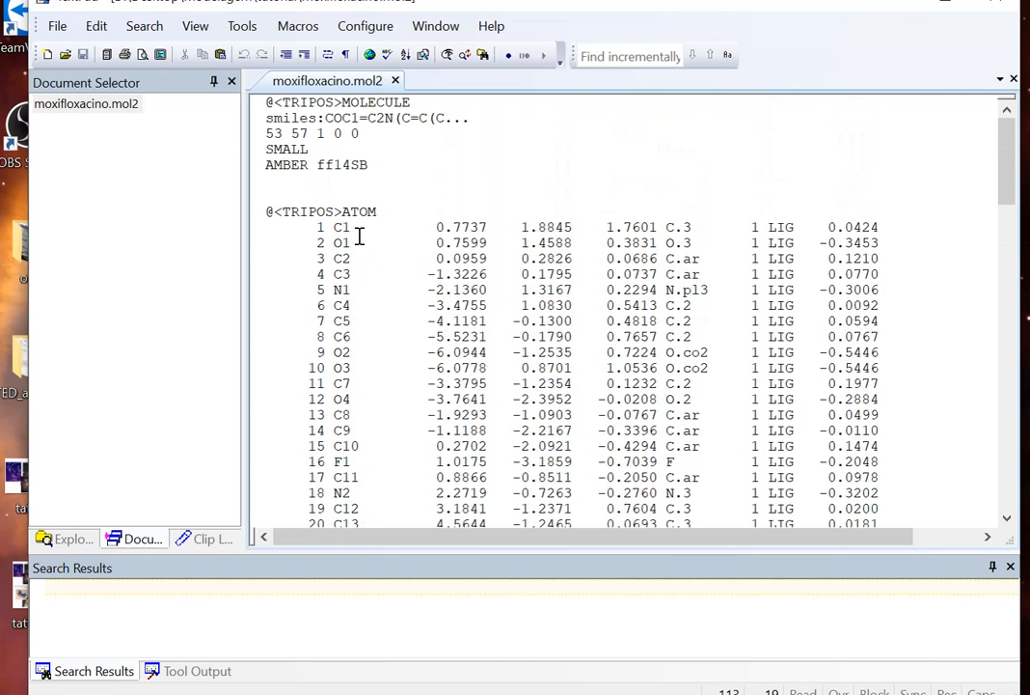
drag(269, 169, 368, 183)
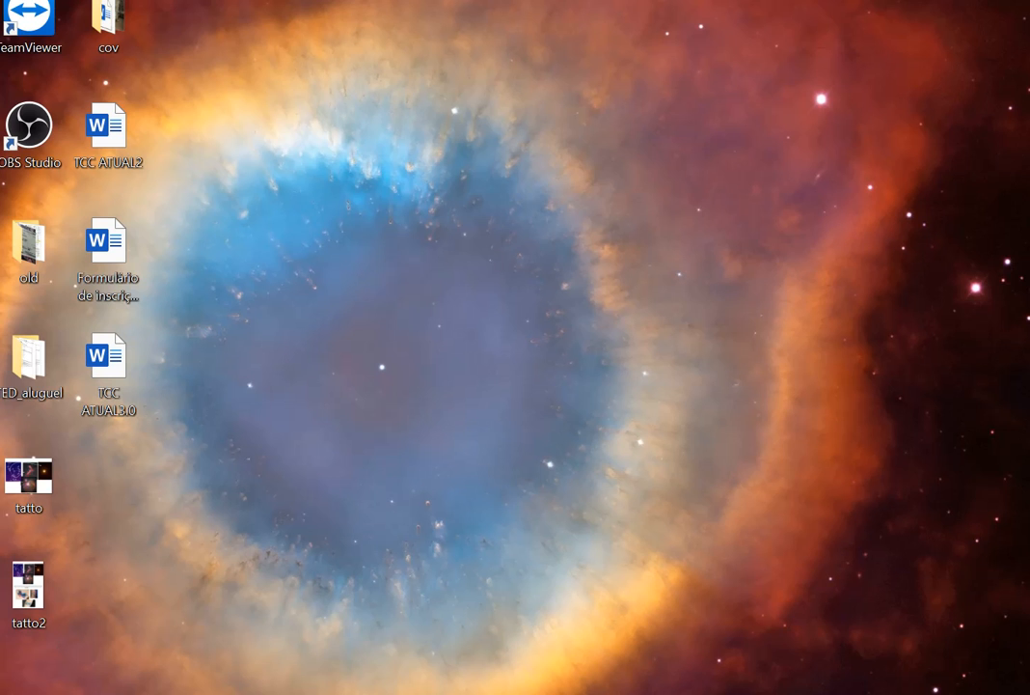
Search for Avogadro on the computer and launch it.
key(super)
text(avo)
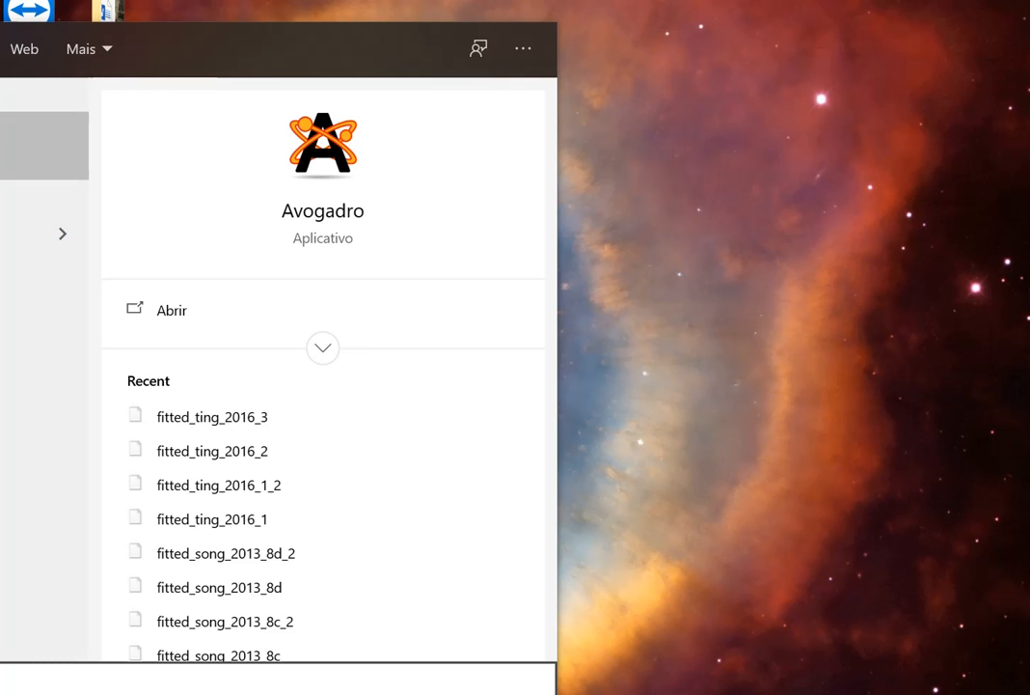
click(287, 237)
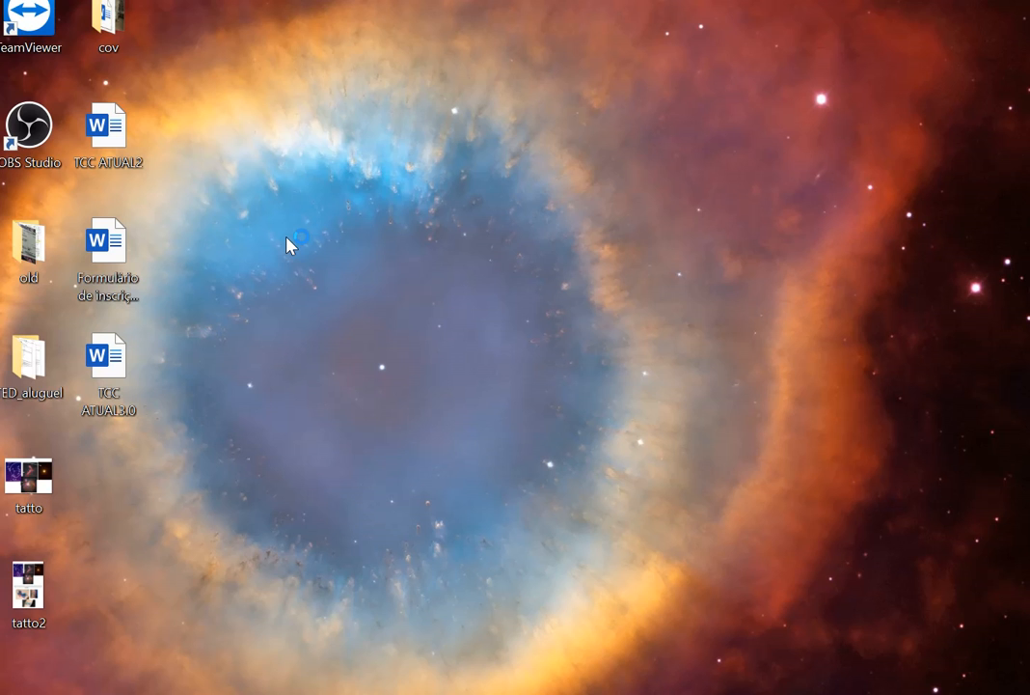
drag(79, 484, 25, 617)
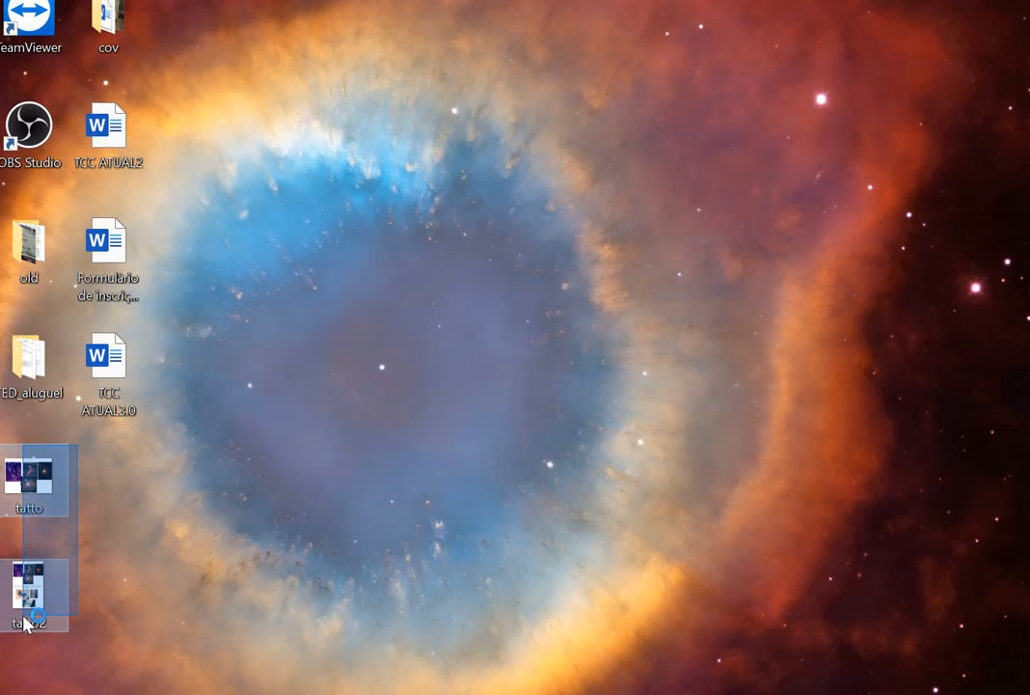
drag(27, 498, 211, 417)
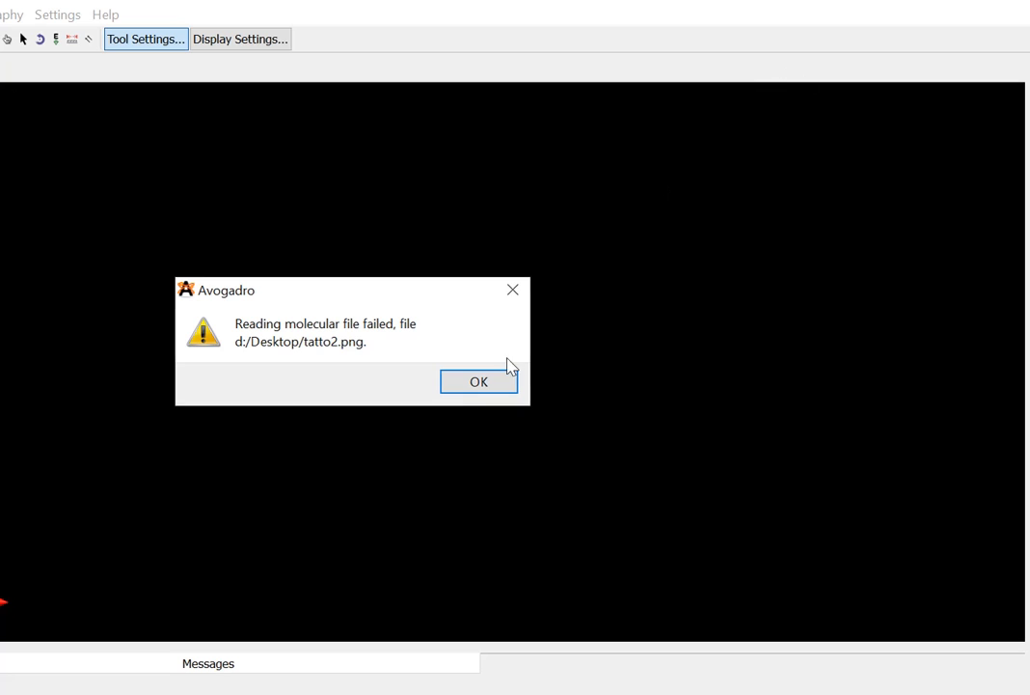
click(473, 384)
click(907, 0)
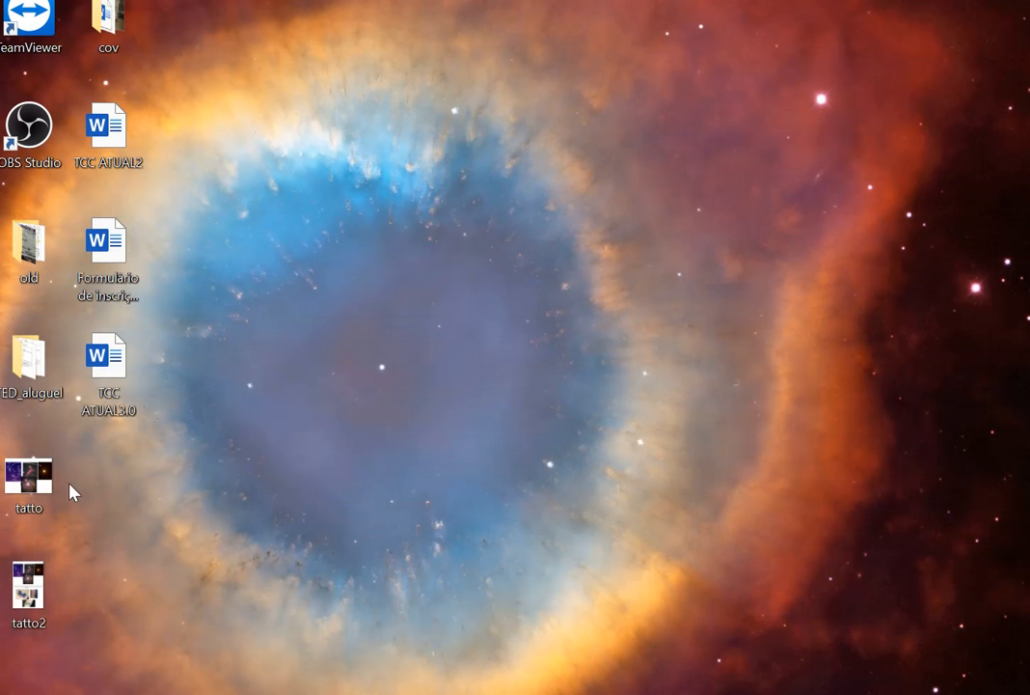
drag(92, 466, 44, 579)
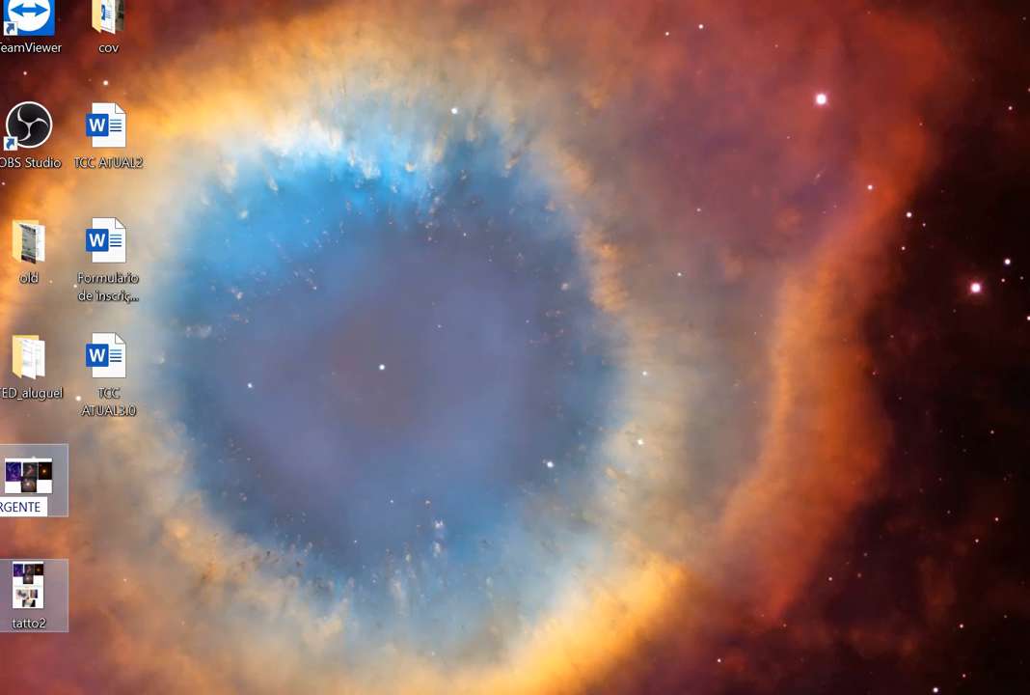
key(Delete)
Switch to the web browser and search for "avogadro".
click(183, 693)
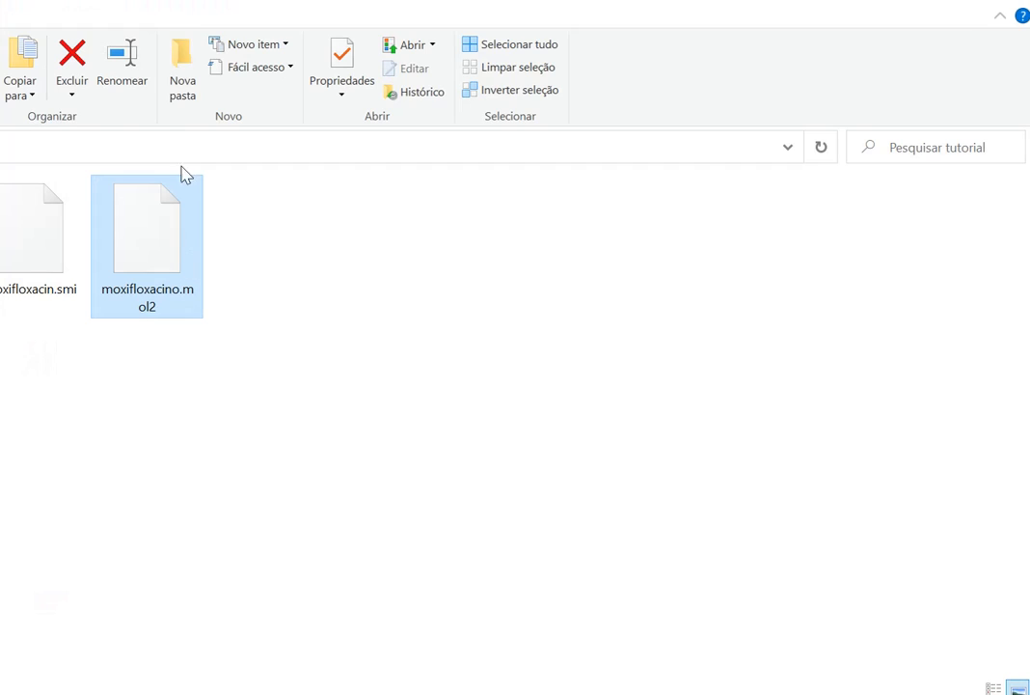
click(96, 693)
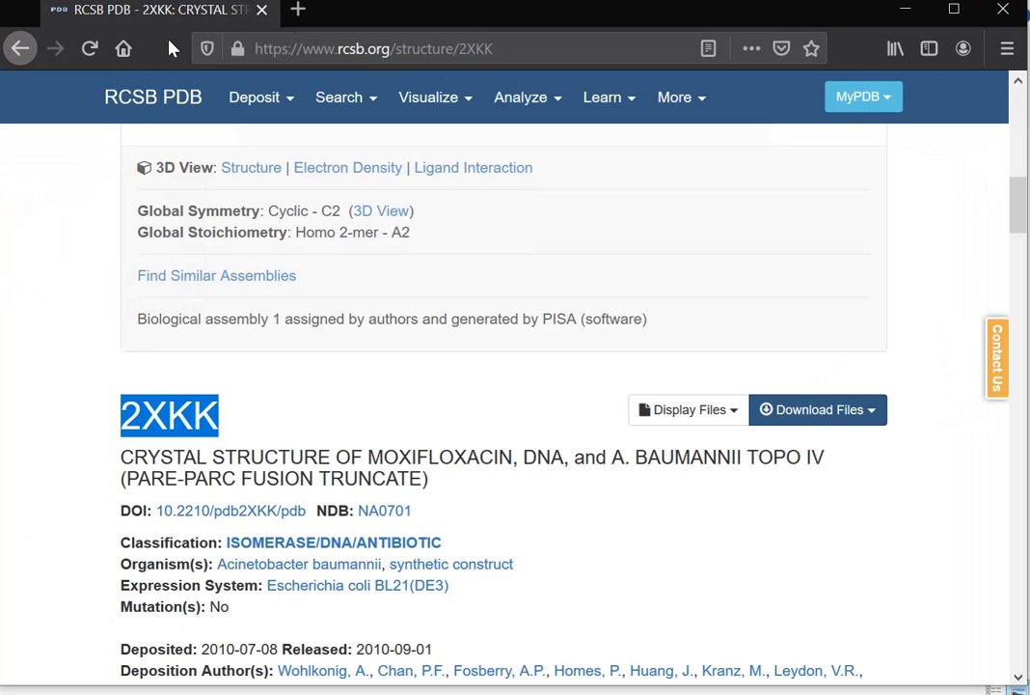
click(347, 48)
text(avl)
key(BackSpace)
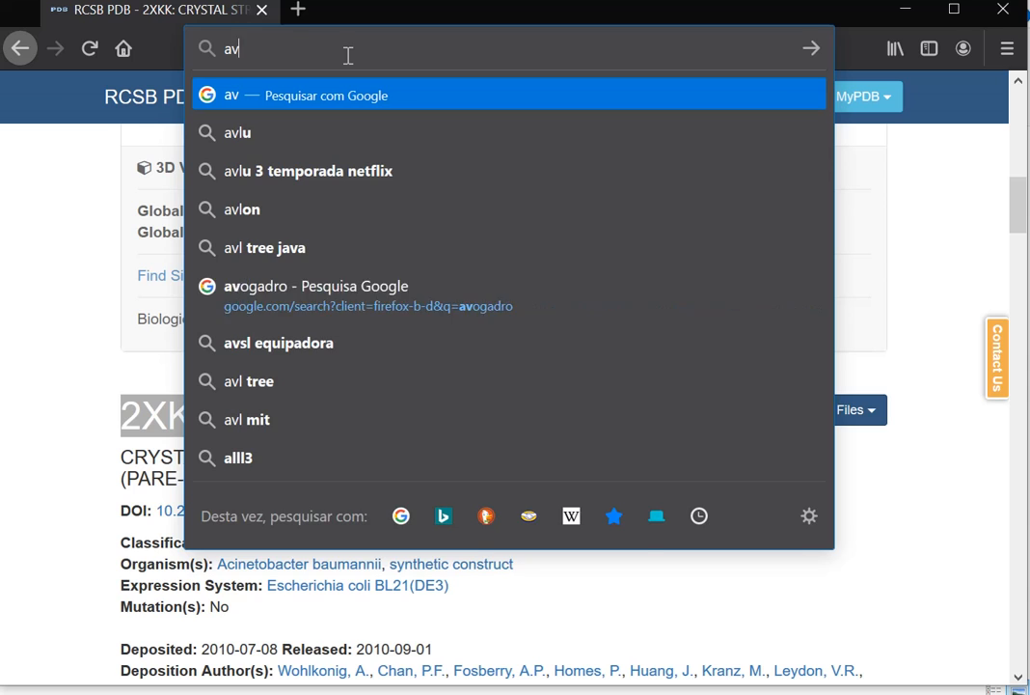
text(ogadro)
key(Return)
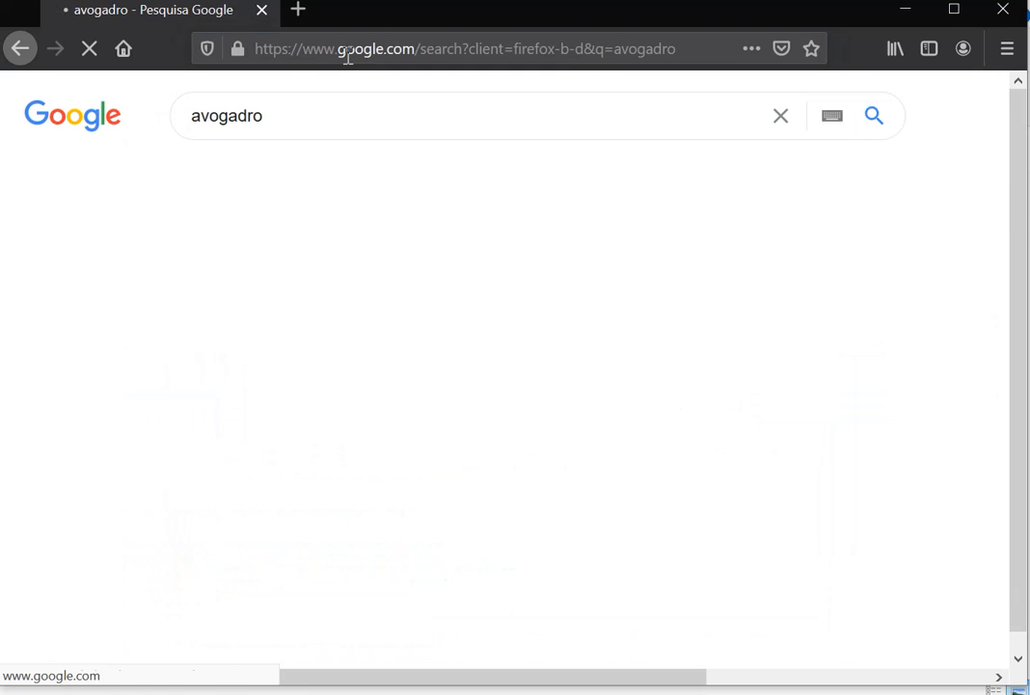
Refine the web search to "avogadro molecules" and open the avogadro.cc website.
click(348, 114)
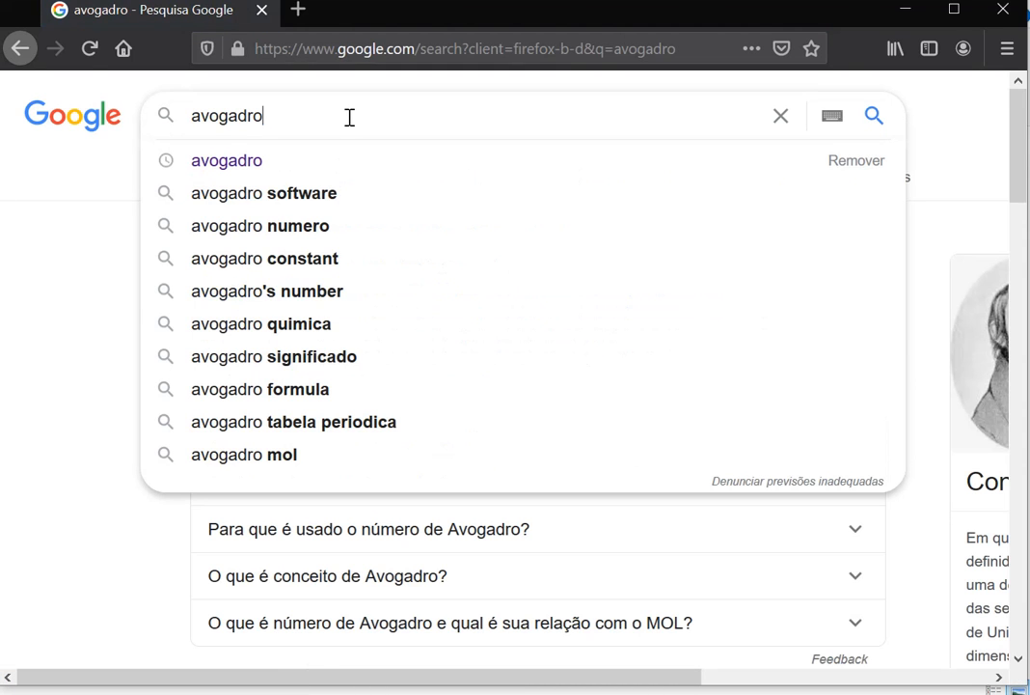
text(mol)
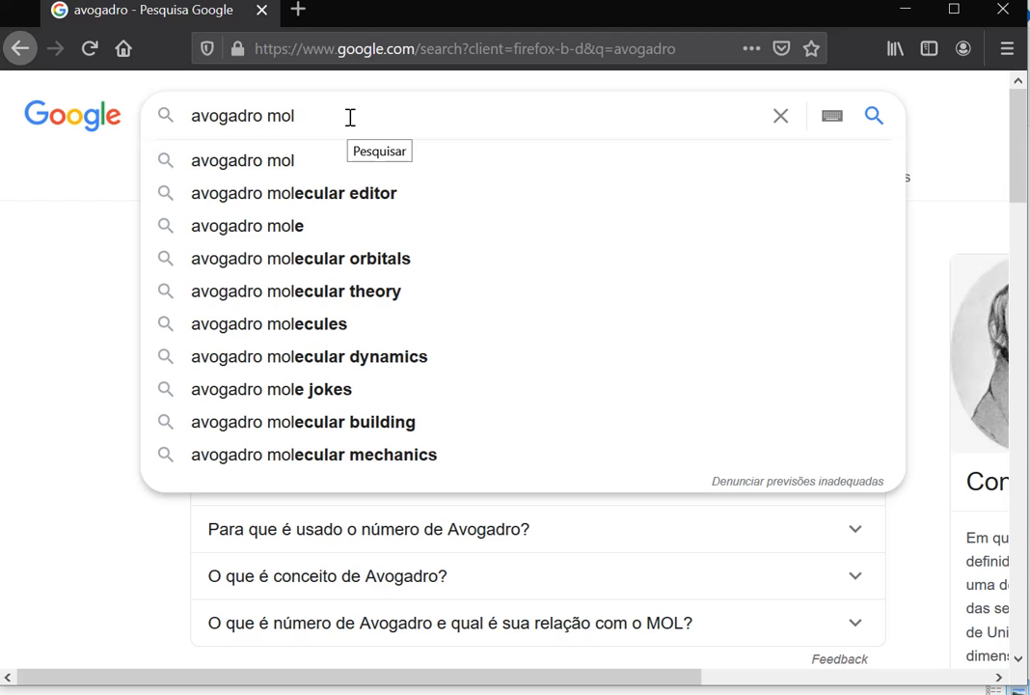
text(ec)
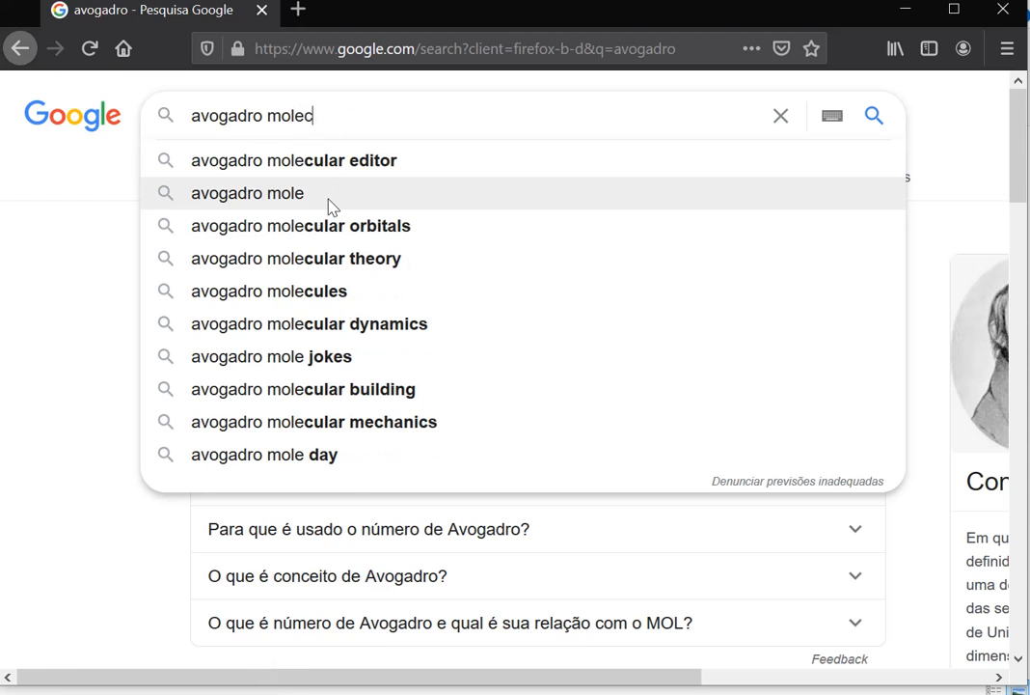
text(ules)
key(Return)
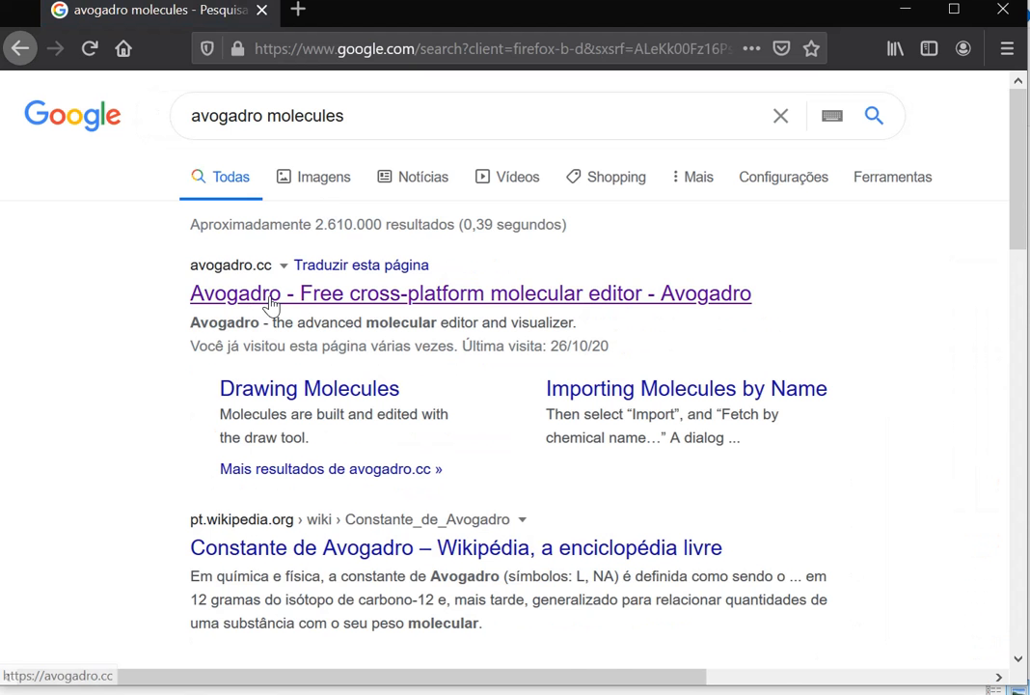
click(272, 303)
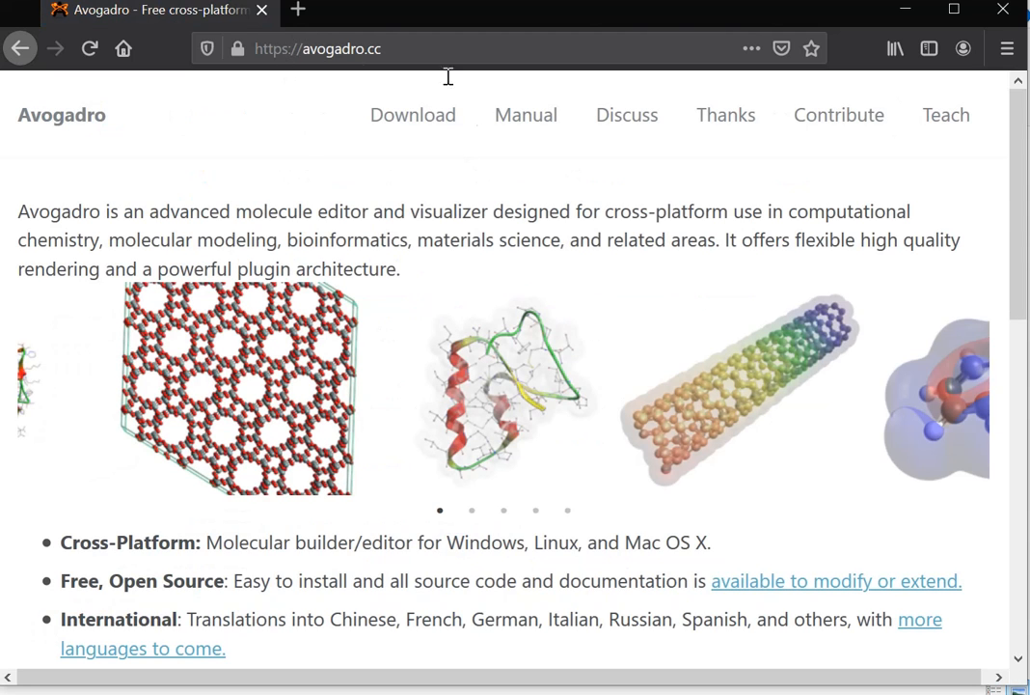
View Avogadro's SourceForge download page, cancel saving Avogadro-1.2.0n-win32.exe, and minimize the browser.
click(405, 127)
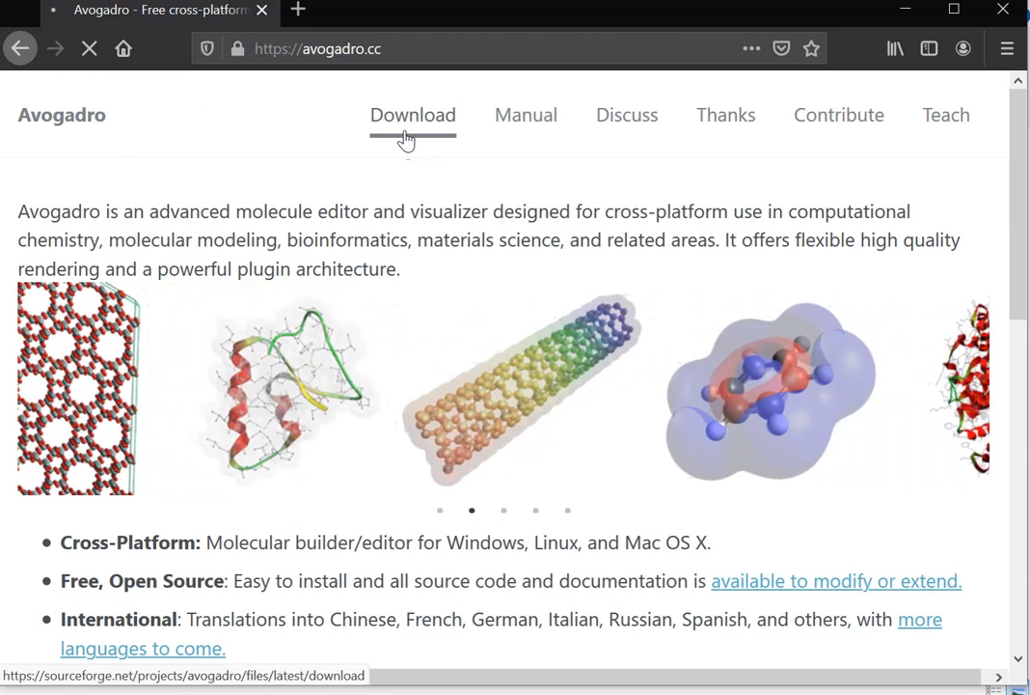
scroll(336, 389, down, 1)
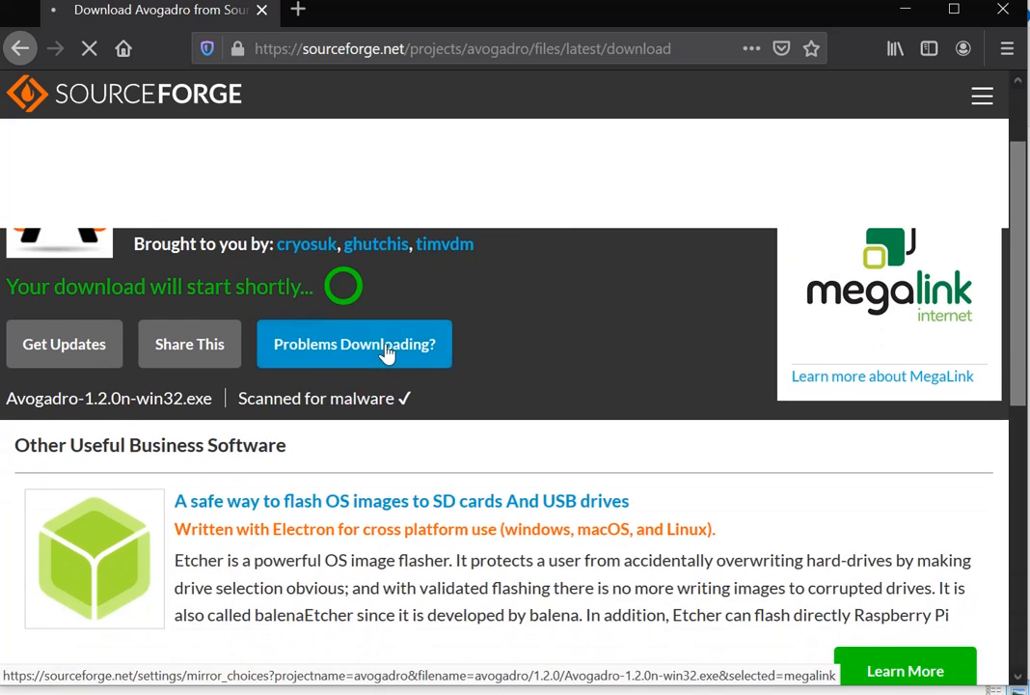
scroll(391, 353, up, 1)
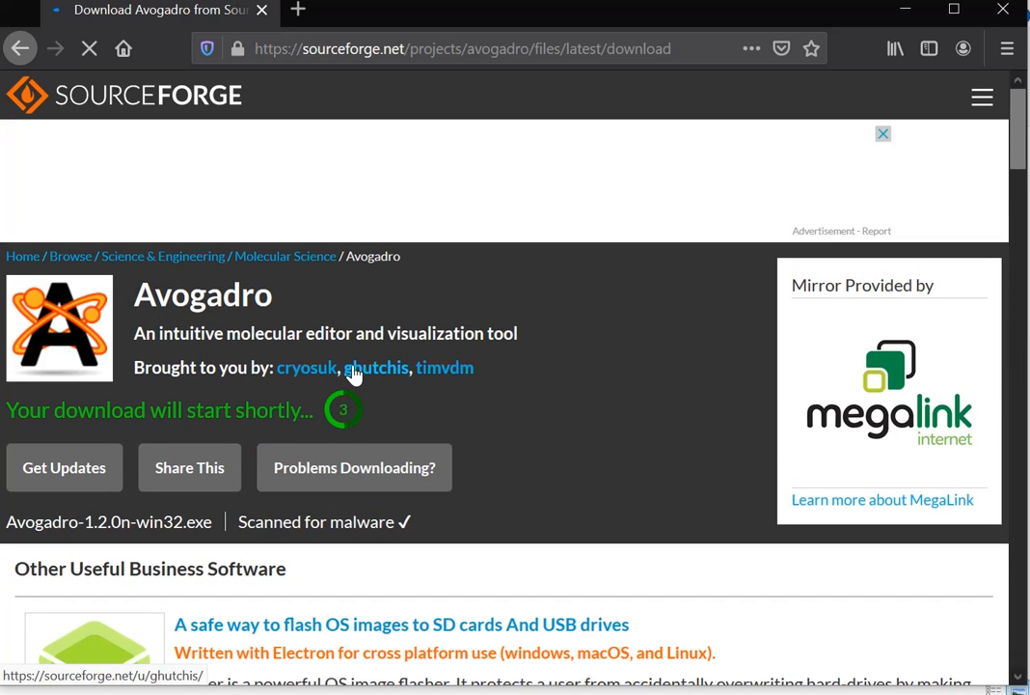
scroll(509, 419, down, 4)
scroll(503, 419, up, 2)
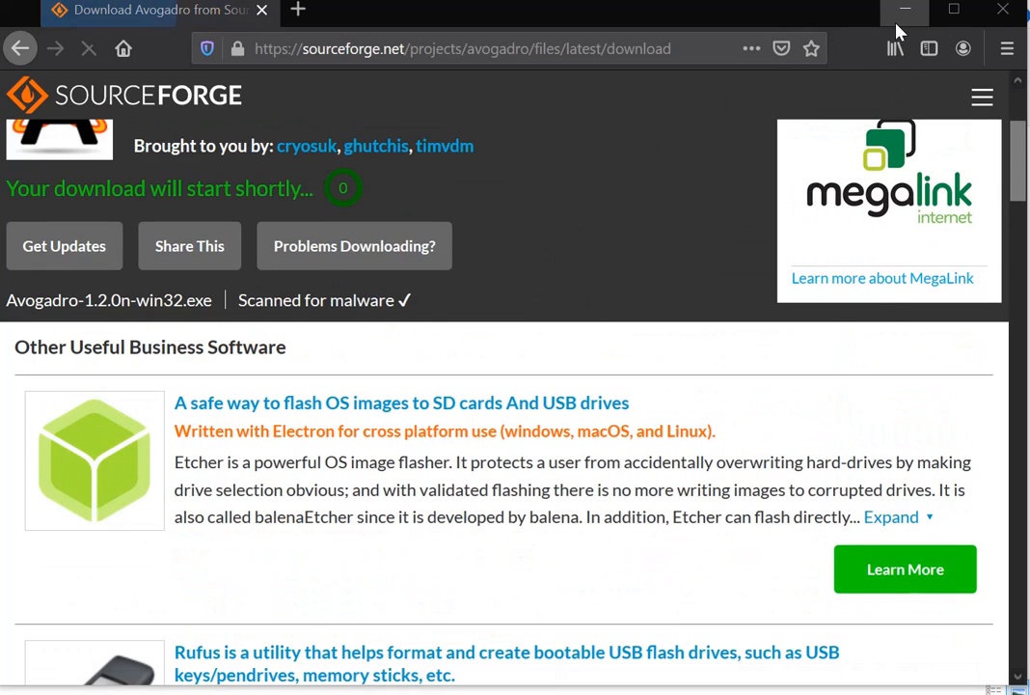
click(849, 357)
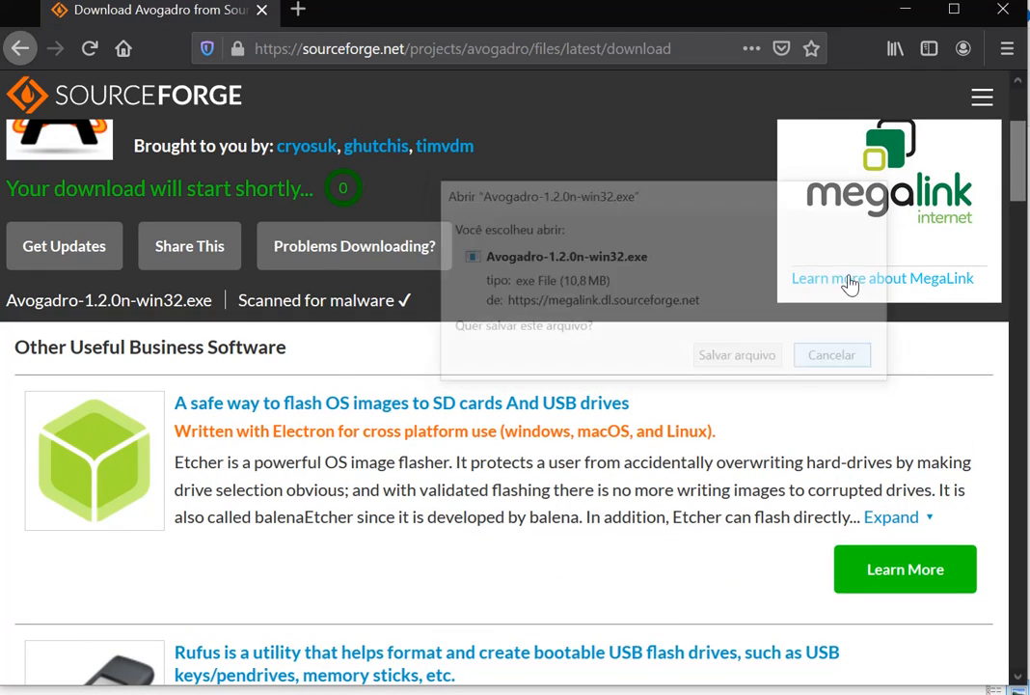
click(907, 11)
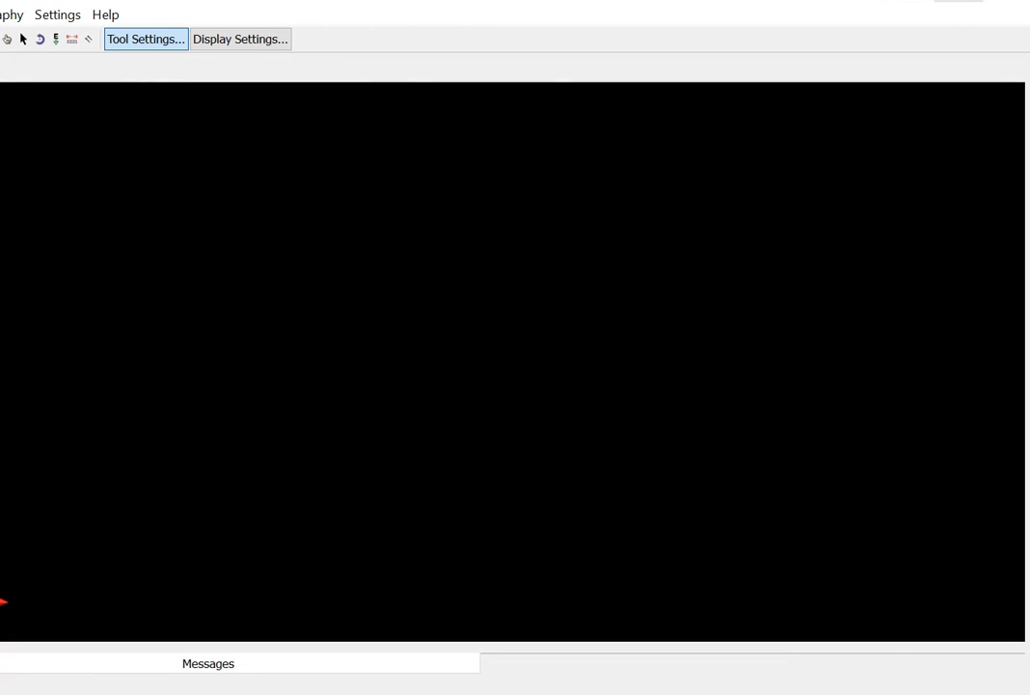
Switch back to Avogadro and reposition and resize its window so the toolbar, draw settings and 3D view fit on screen.
click(927, 3)
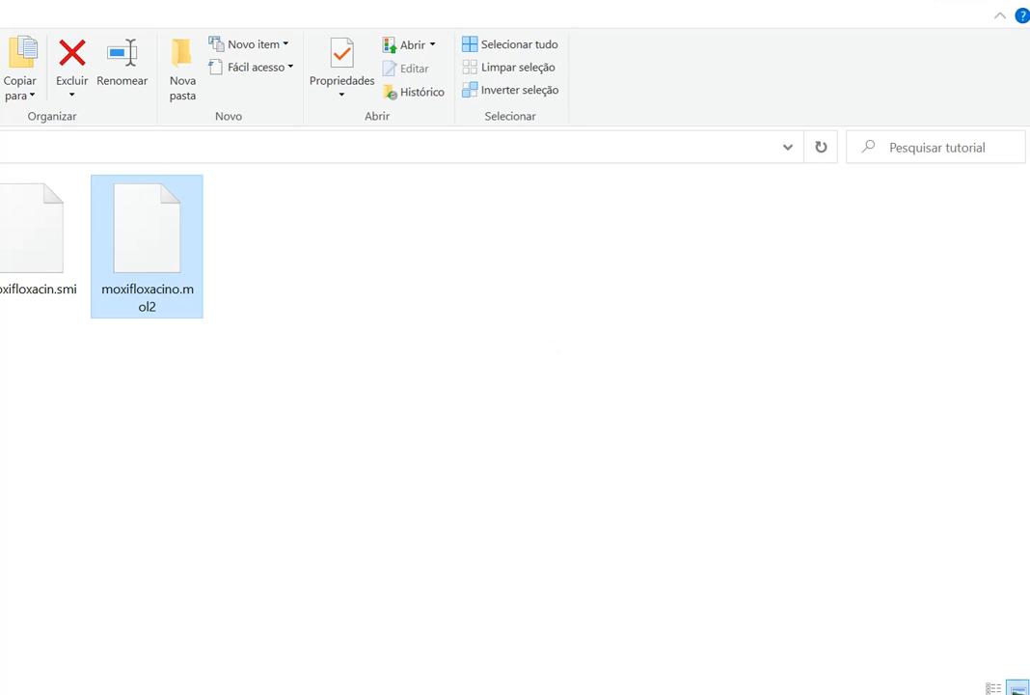
key(alt+Tab)
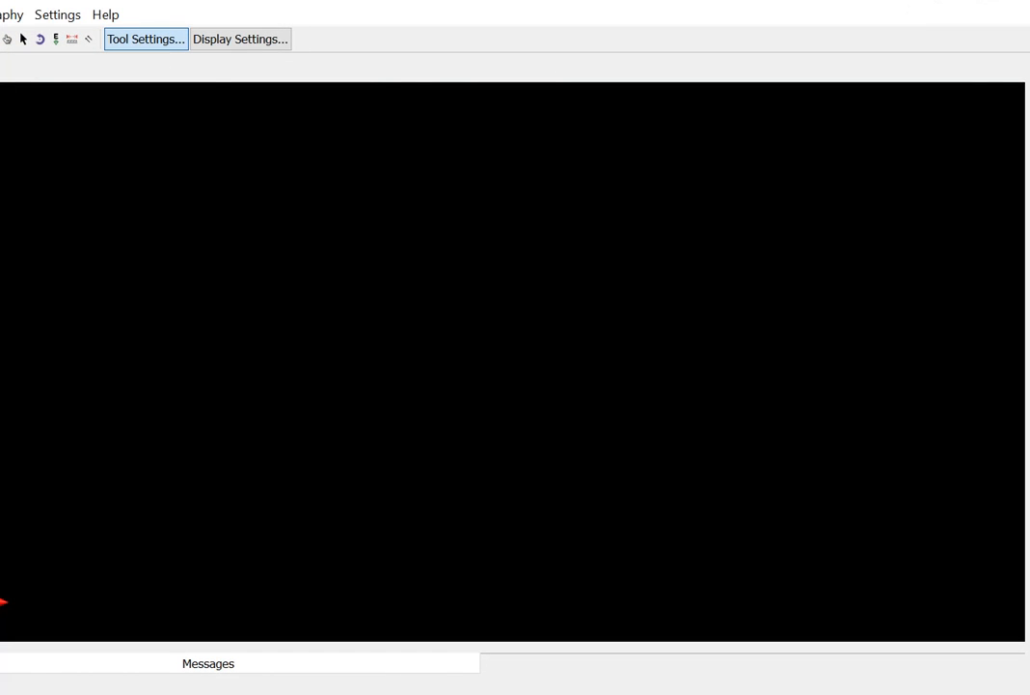
drag(0, 6, 437, 169)
drag(669, 192, 242, 38)
drag(676, 571, 1018, 694)
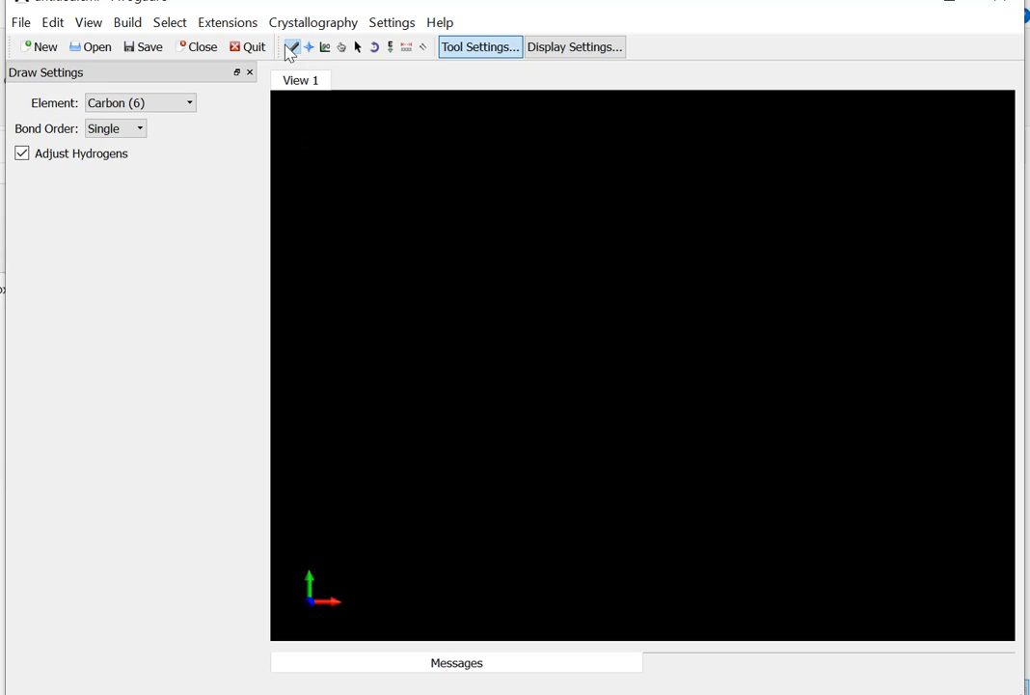
Place a carbon atom with automatically adjusted hydrogens in the empty view and inspect it from several angles with the Navigate tool.
click(538, 299)
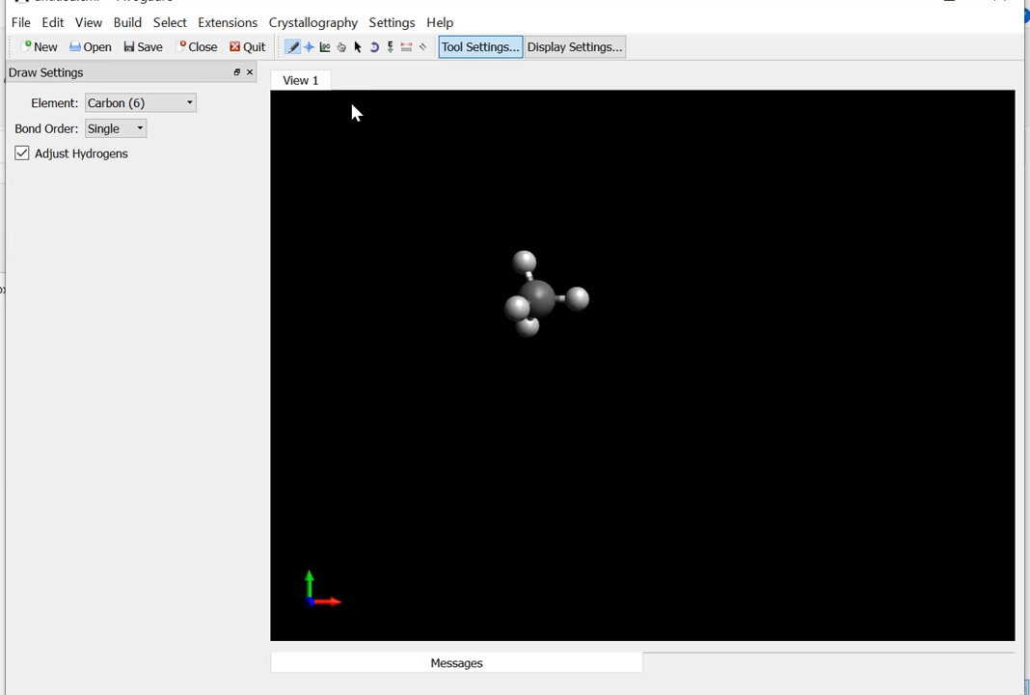
click(309, 46)
drag(490, 166, 594, 340)
scroll(668, 334, up, 4)
right_drag(593, 341, 618, 361)
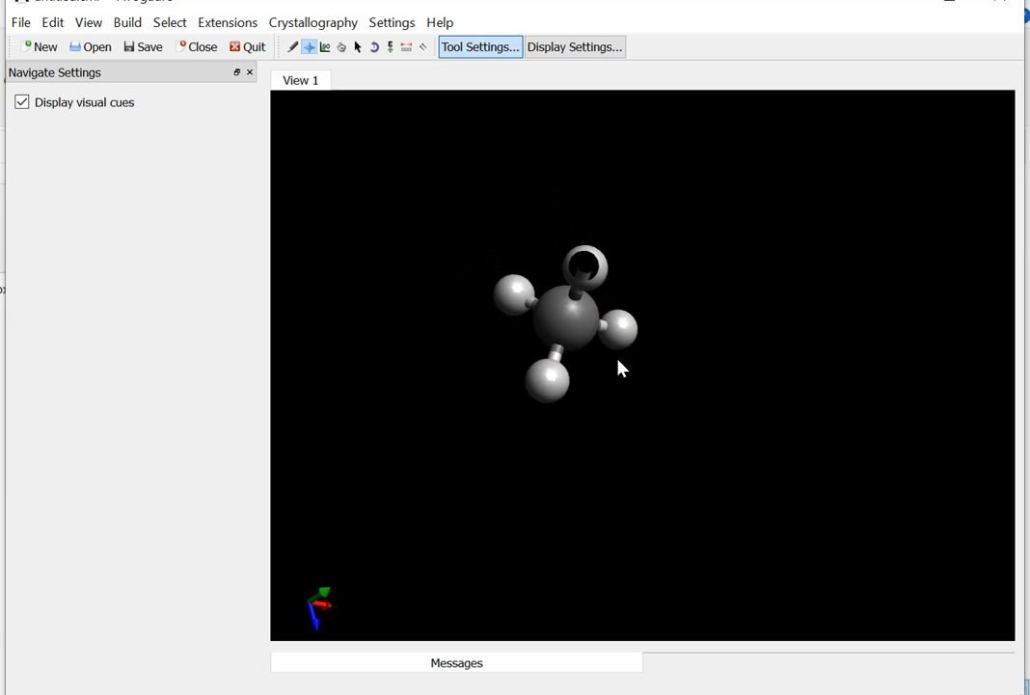
scroll(616, 367, down, 4)
drag(615, 368, 557, 332)
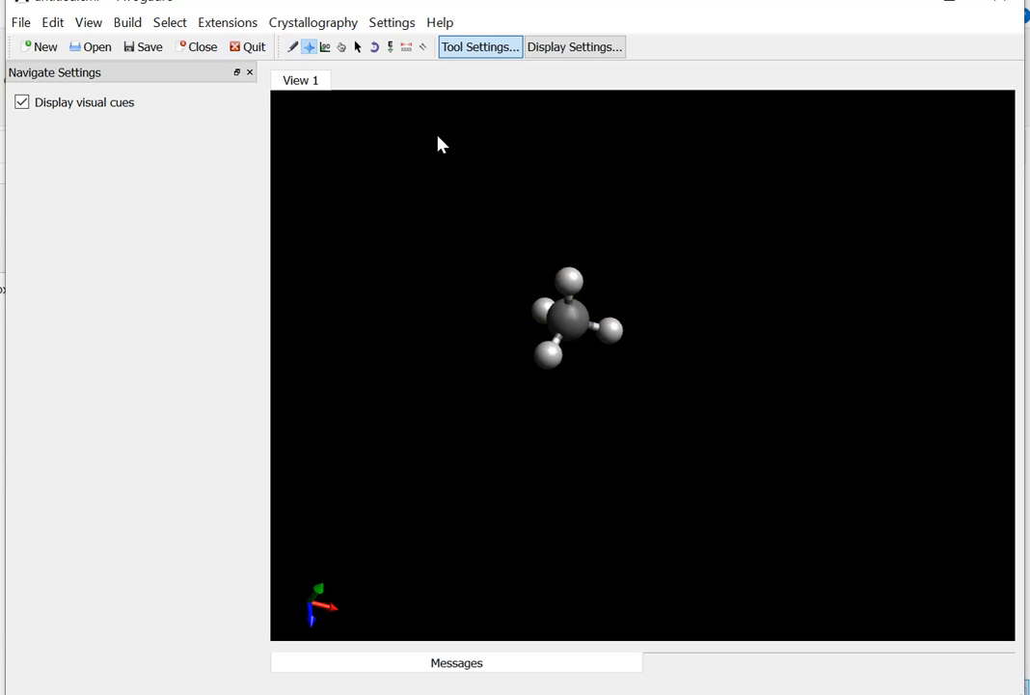
Draw a six-membered carbon ring from the existing carbon and convert three alternating ring bonds to double bonds.
click(292, 46)
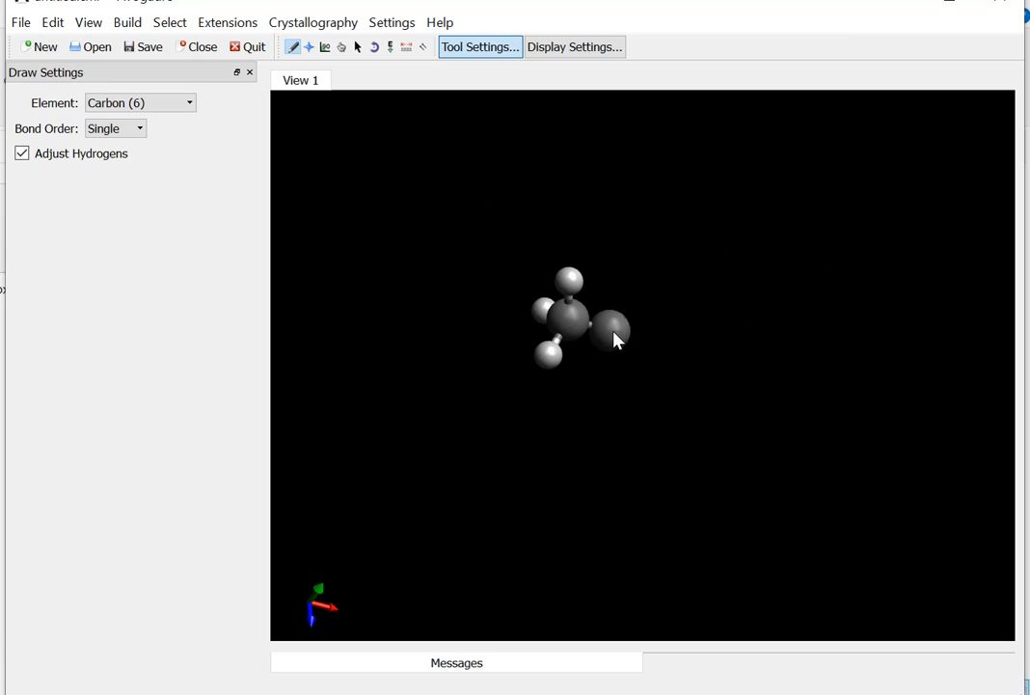
mouse_move(617, 340)
mouse_down()
mouse_move(676, 276)
mouse_move(627, 149)
mouse_move(521, 161)
mouse_move(473, 236)
mouse_move(562, 326)
mouse_move(569, 319)
mouse_up()
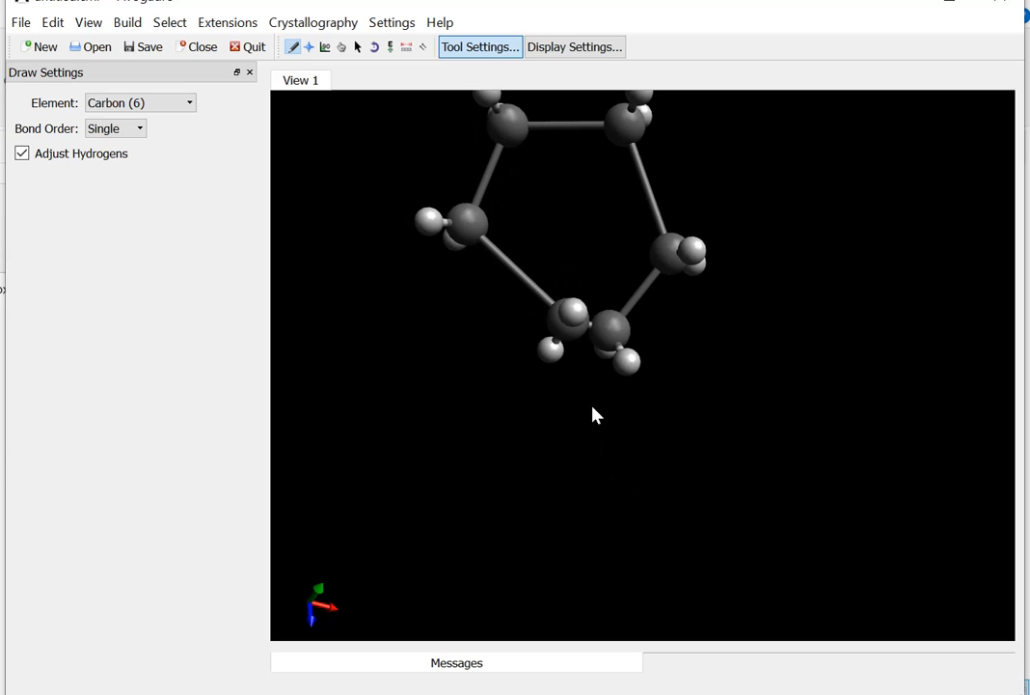
click(511, 277)
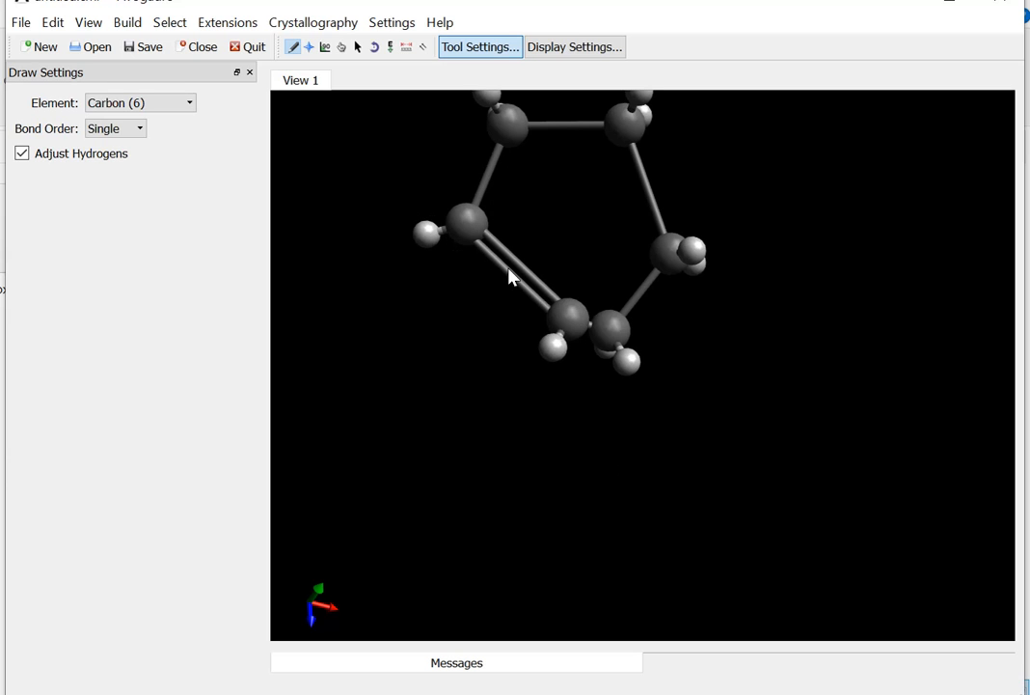
click(550, 128)
click(639, 302)
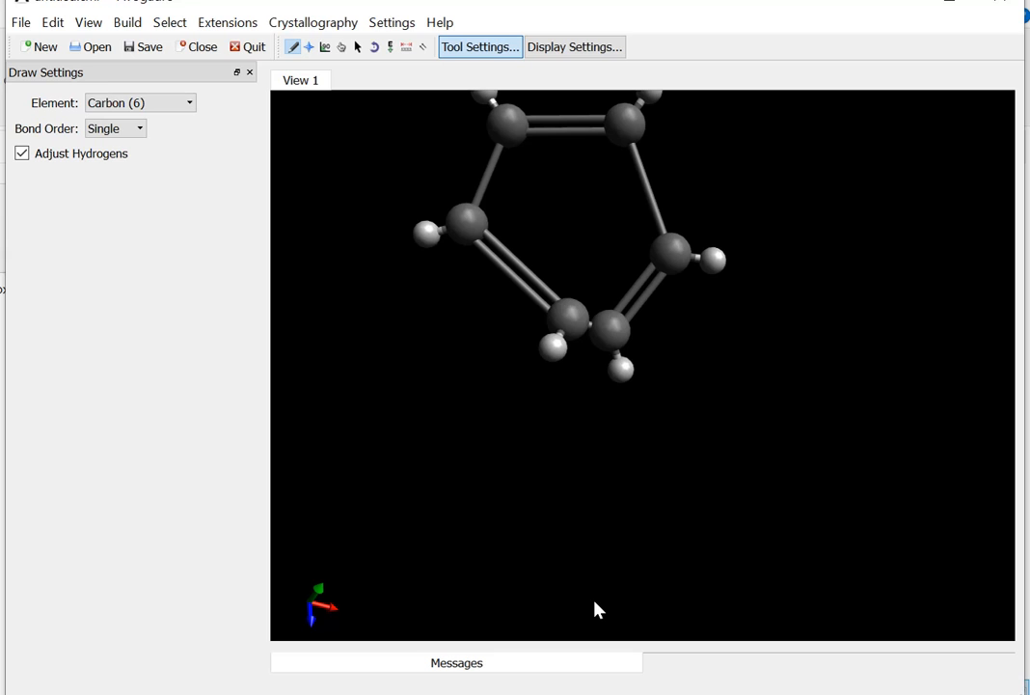
Start auto-optimization of the ring geometry using the UFF force field.
click(390, 47)
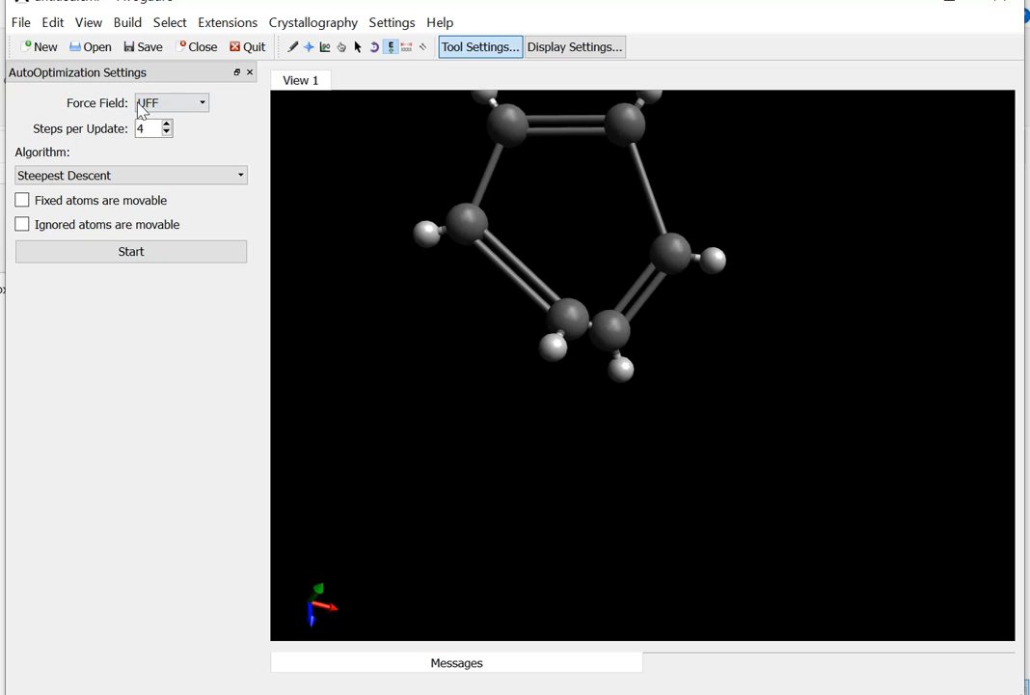
click(145, 102)
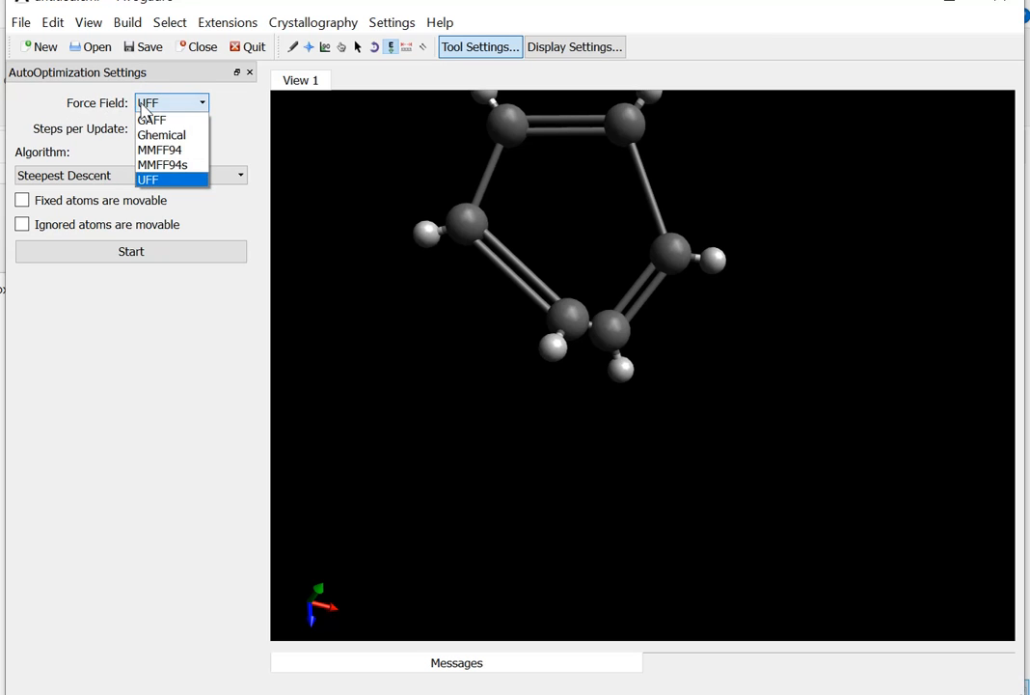
click(149, 163)
click(151, 104)
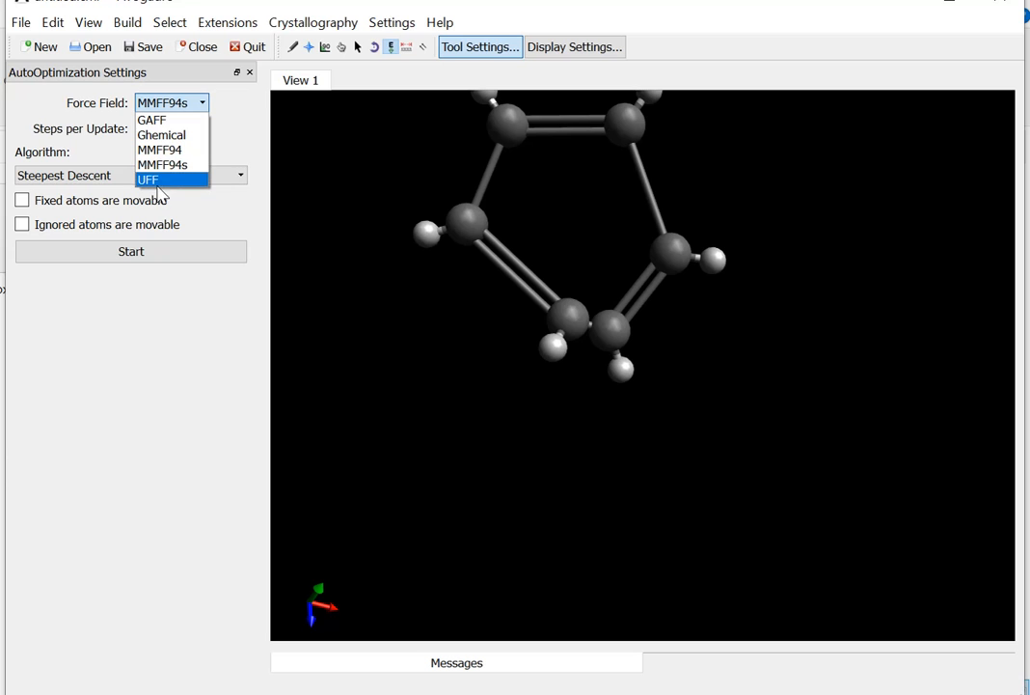
click(160, 180)
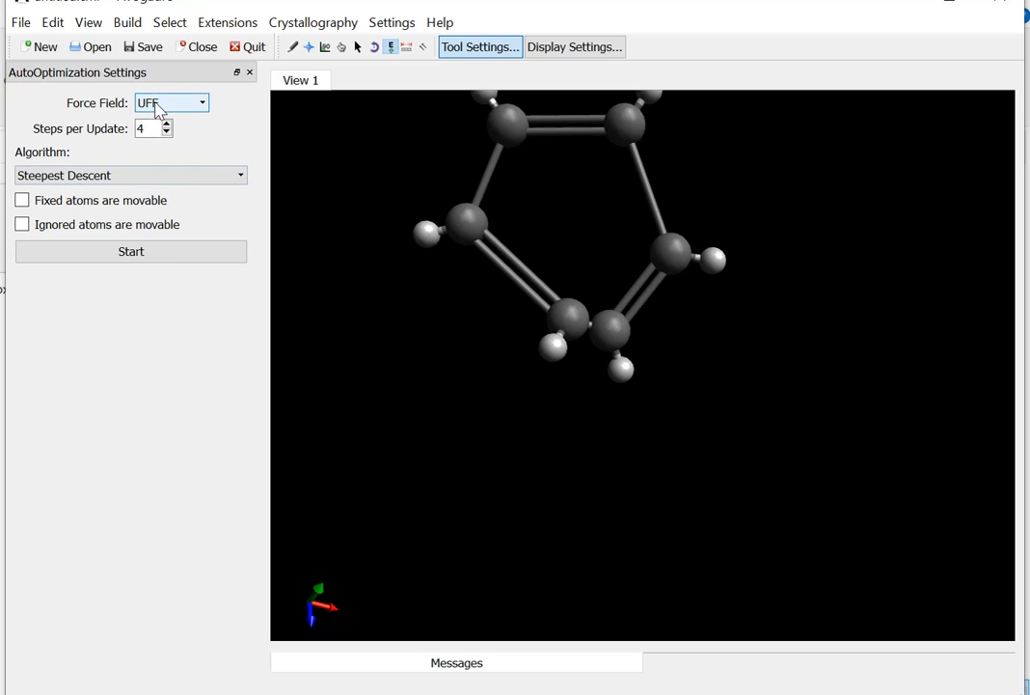
click(146, 257)
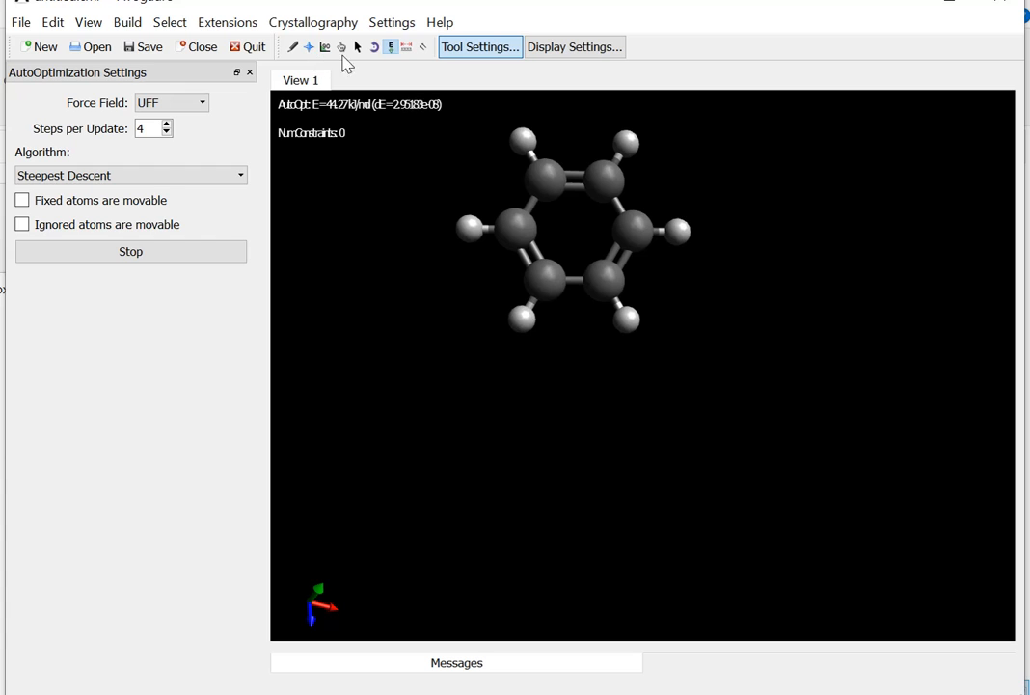
Pull individual atoms of the ring out of place while auto-optimization runs, and view the ring enlarged from different angles.
right_drag(556, 245, 587, 334)
scroll(562, 324, down, 2)
scroll(562, 324, up, 5)
drag(637, 387, 557, 442)
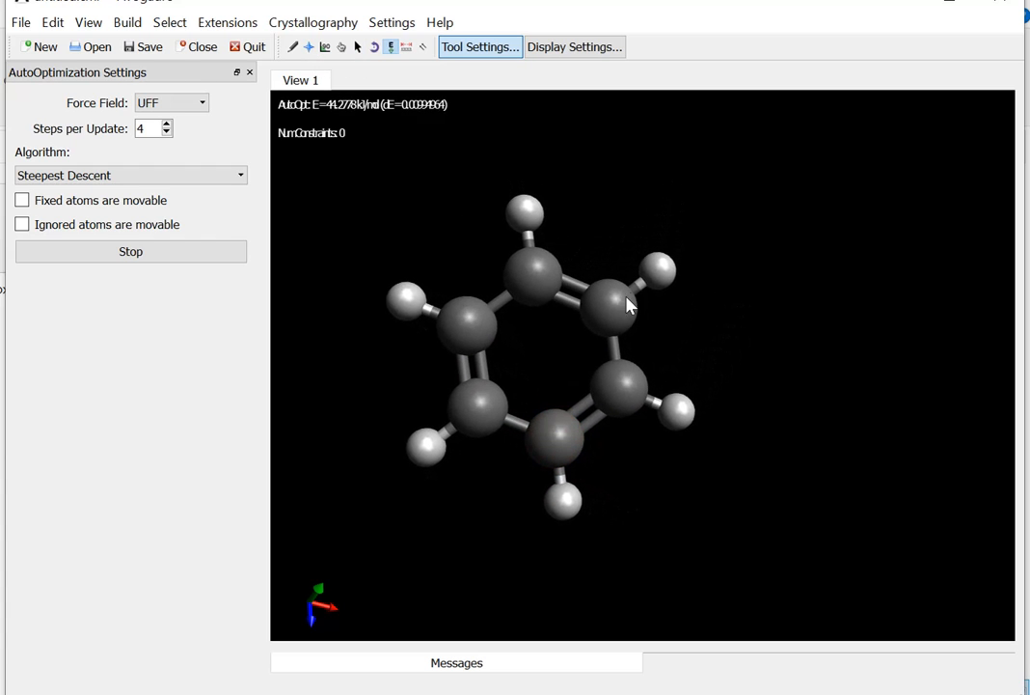
drag(649, 278, 789, 217)
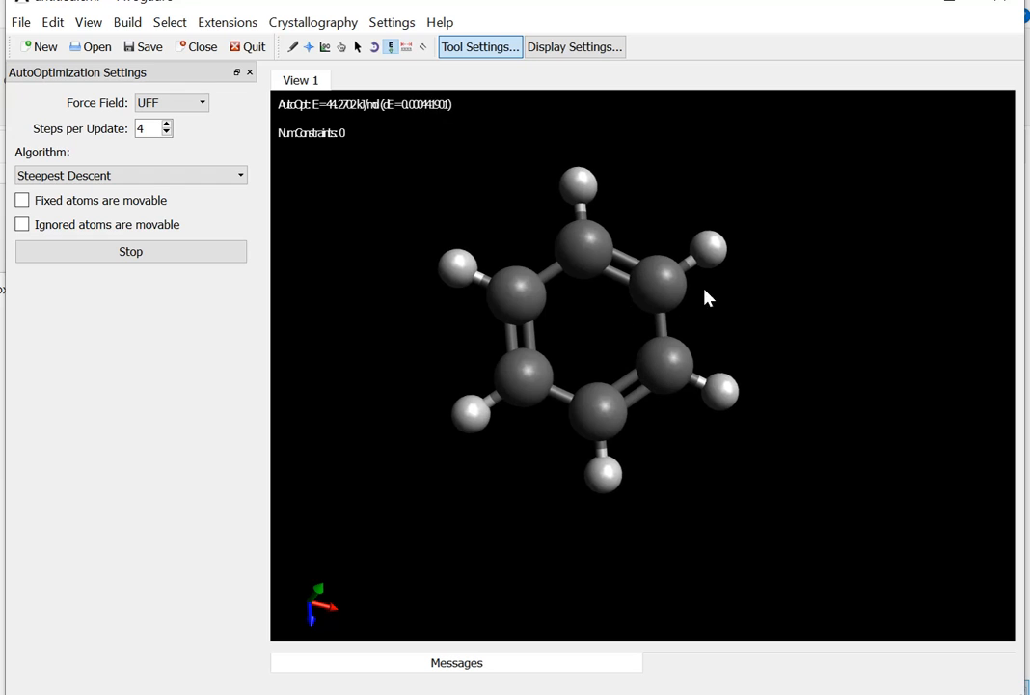
drag(718, 396, 658, 396)
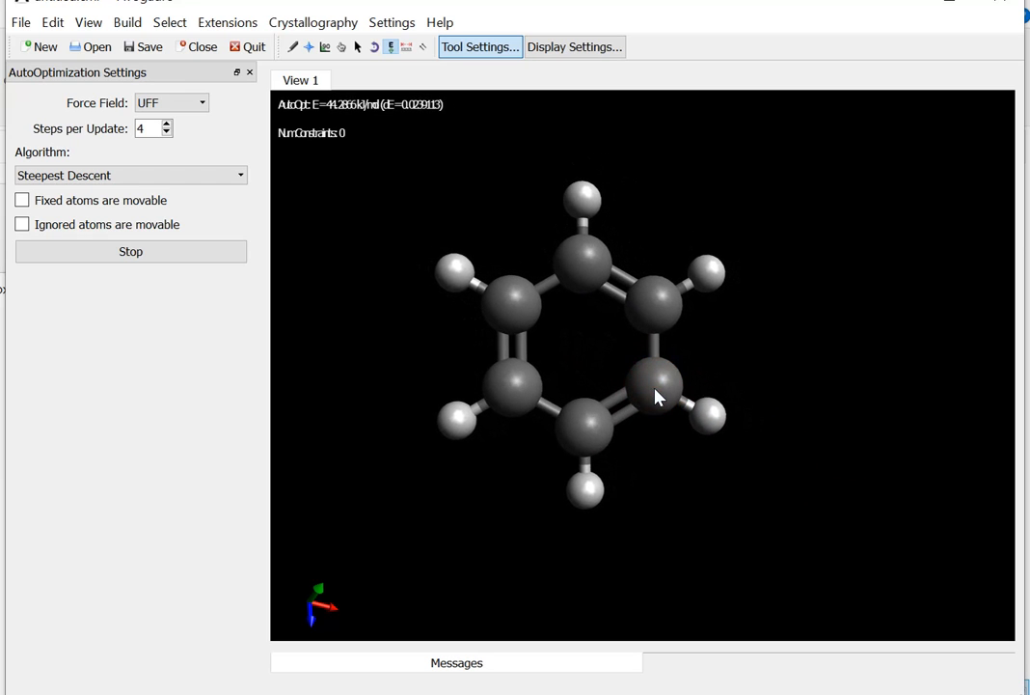
right_drag(714, 363, 813, 336)
mouse_move(812, 336)
mouse_down()
mouse_move(724, 340)
mouse_move(837, 351)
mouse_move(796, 347)
mouse_up()
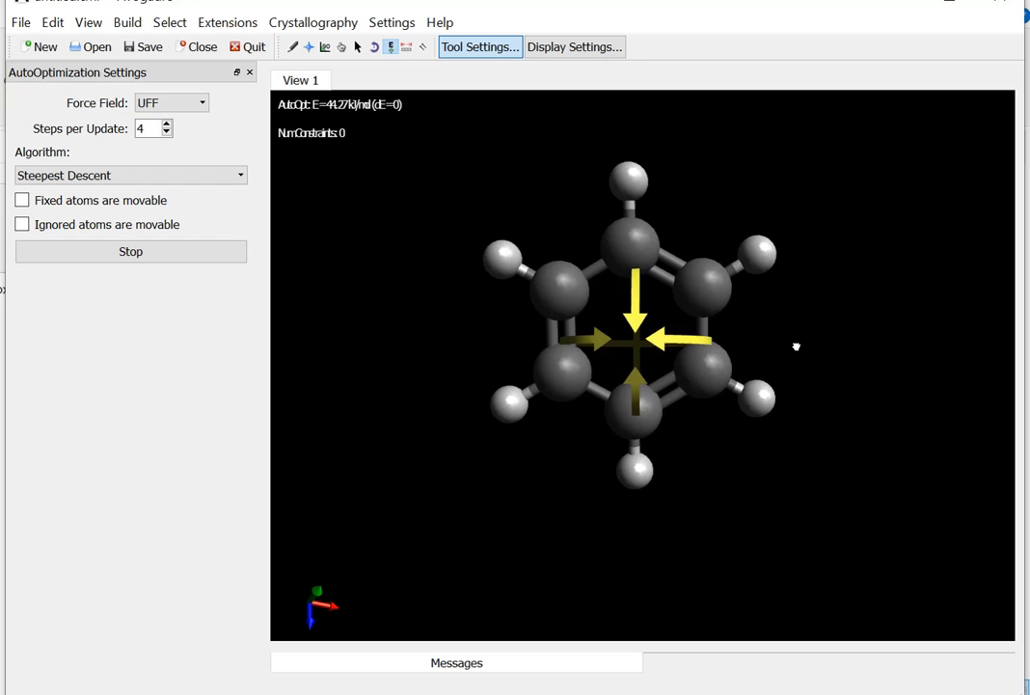
Draw a saturated four-carbon chain closing a second ring fused to the benzene ring, and replace one of its hydrogens with a methyl group.
click(618, 332)
click(292, 46)
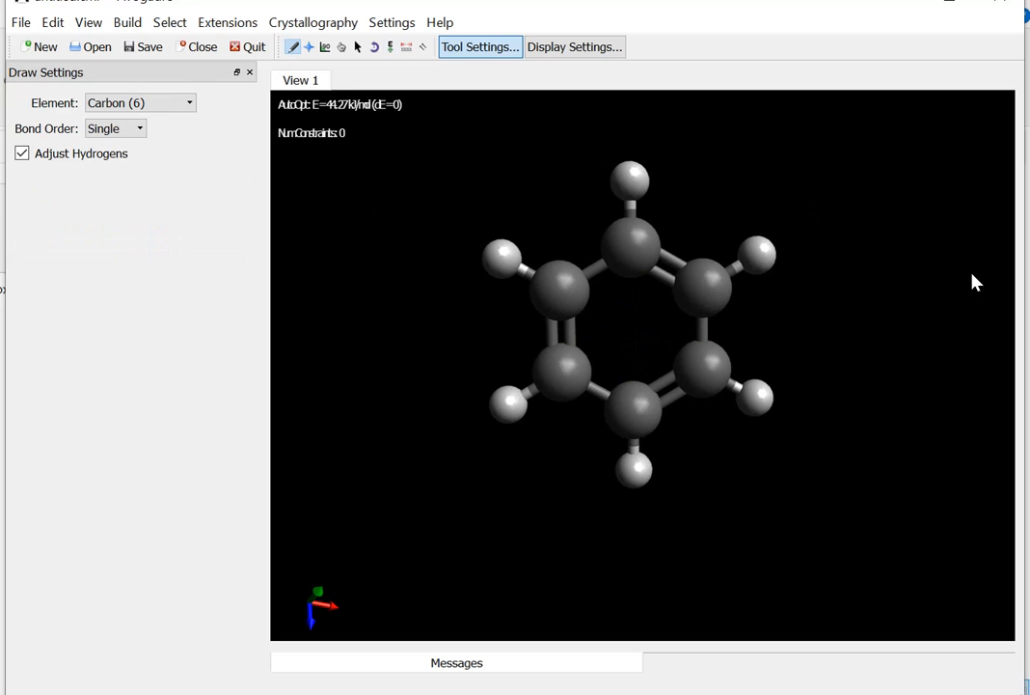
drag(760, 255, 856, 322)
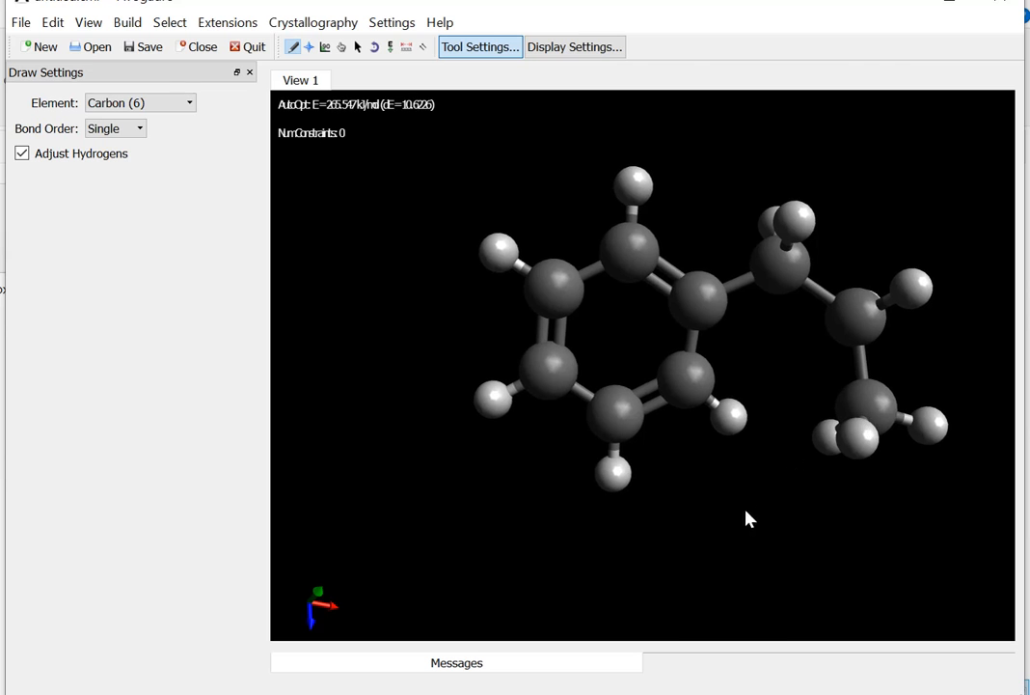
drag(861, 413, 789, 509)
drag(704, 389, 700, 399)
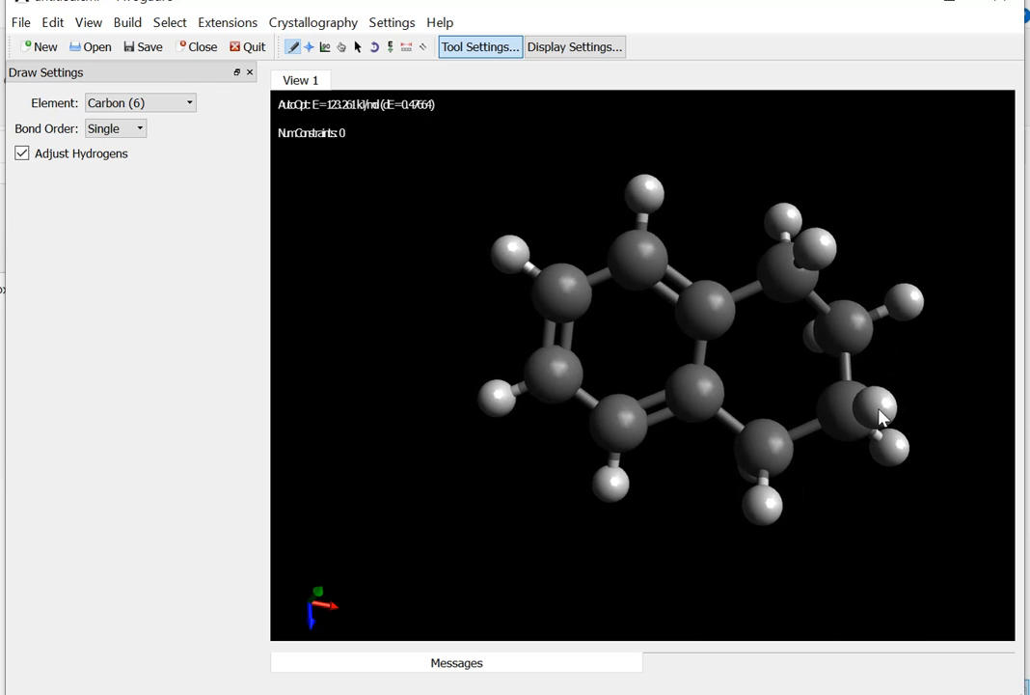
click(880, 407)
Examine the methyl-substituted fused-ring molecule from several angles and distances with the Navigate tool.
click(310, 48)
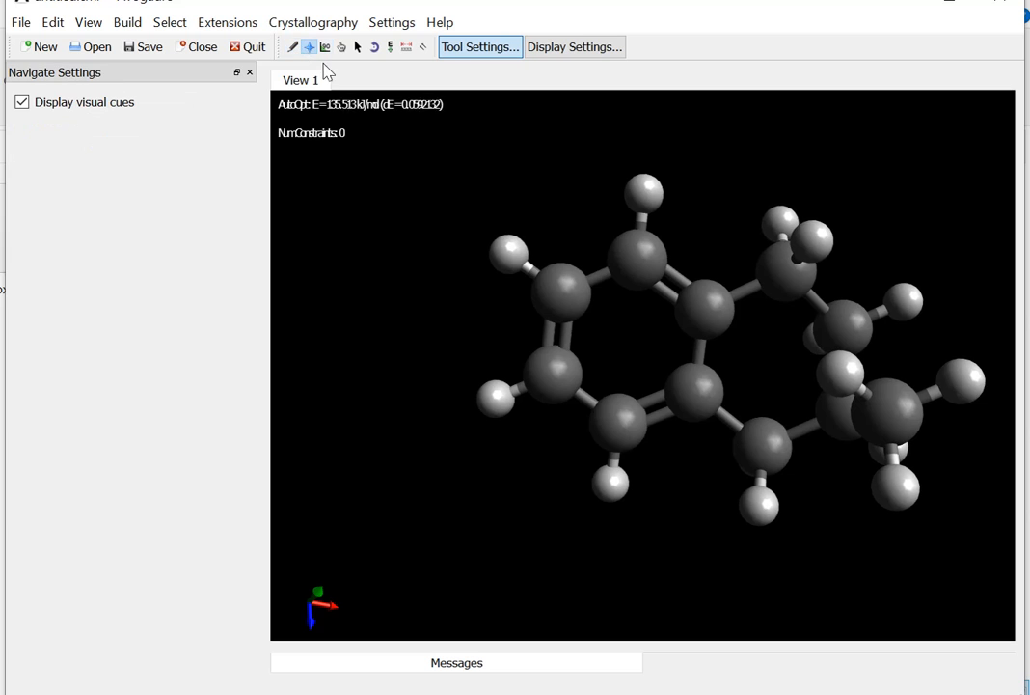
drag(873, 497, 929, 382)
scroll(889, 396, up, 3)
right_drag(889, 395, 769, 403)
drag(773, 497, 773, 444)
right_drag(772, 443, 751, 368)
drag(774, 330, 742, 376)
scroll(853, 402, down, 4)
scroll(853, 402, up, 2)
scroll(740, 366, up, 3)
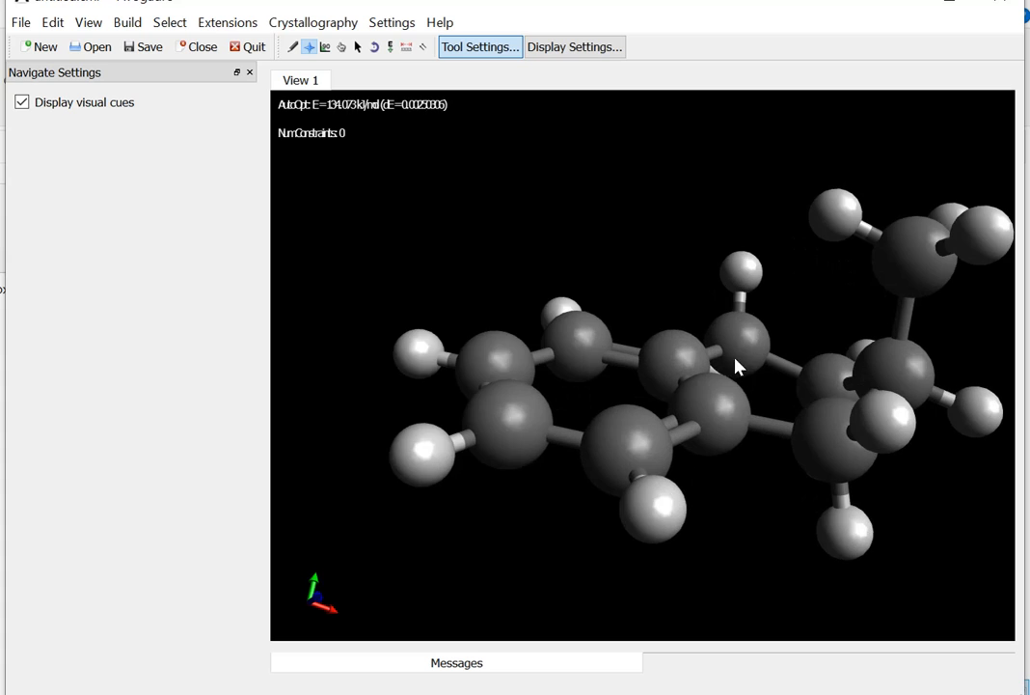
right_drag(766, 332, 708, 320)
right_drag(755, 360, 771, 381)
scroll(767, 384, down, 3)
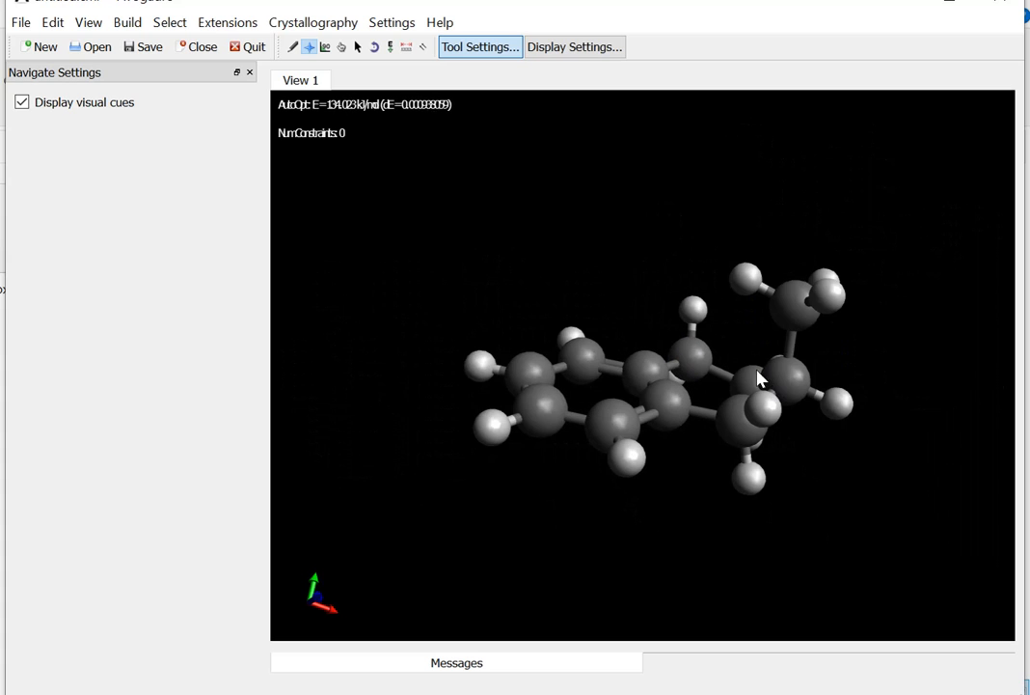
Pull the methyl group downward and shift neighbouring saturated-ring atoms with the Manipulate tool while auto-optimization runs.
click(342, 49)
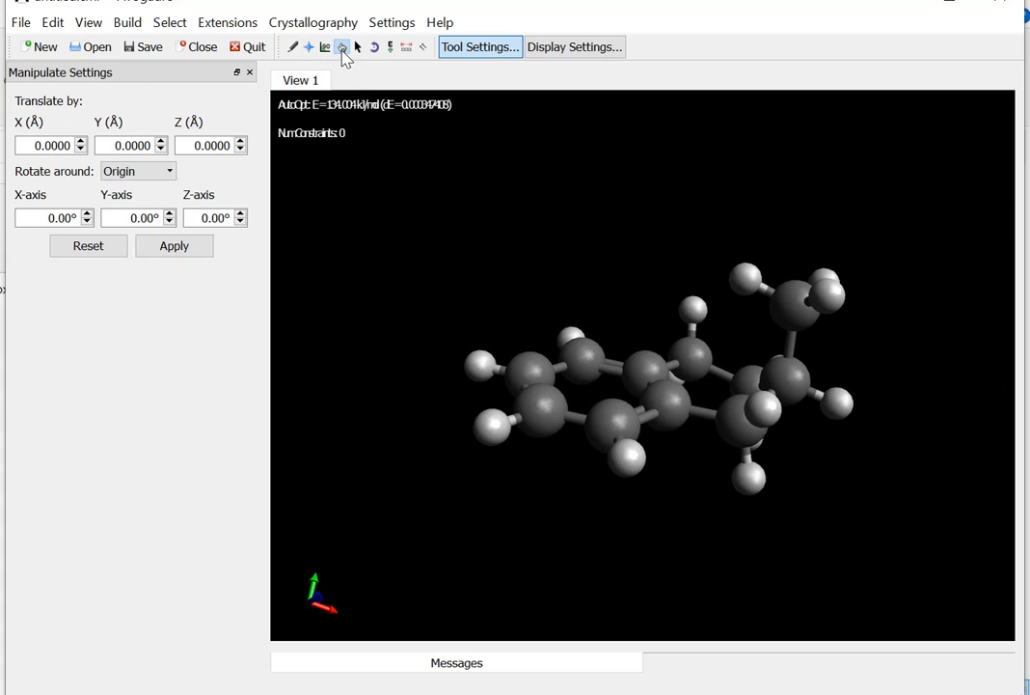
drag(803, 309, 848, 499)
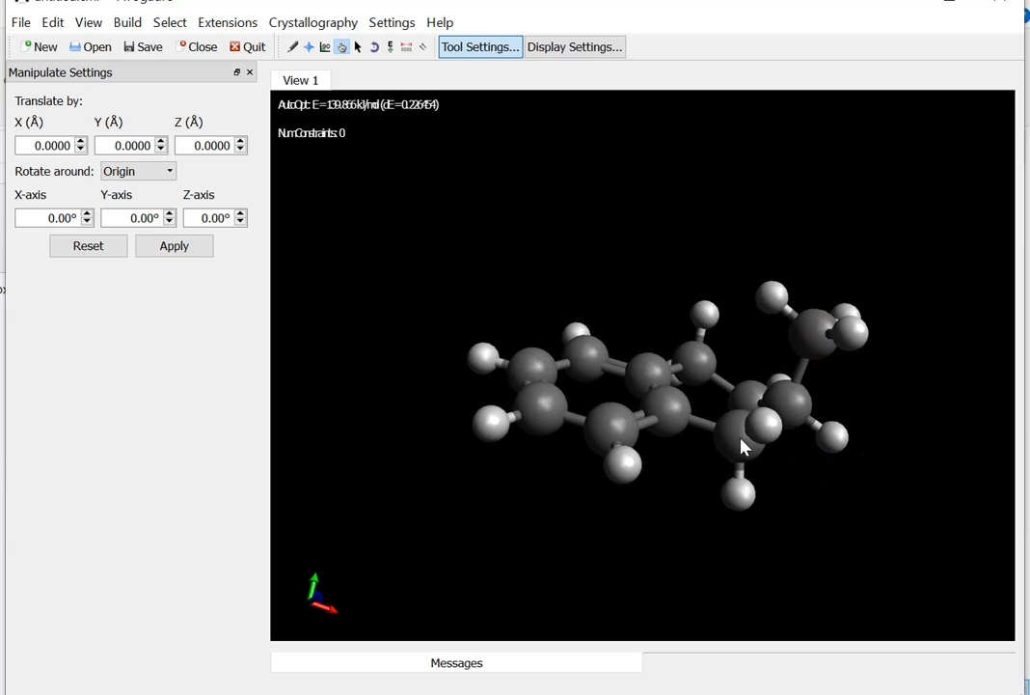
drag(743, 446, 705, 333)
drag(824, 334, 861, 432)
drag(839, 388, 830, 439)
drag(709, 461, 710, 414)
drag(826, 399, 714, 677)
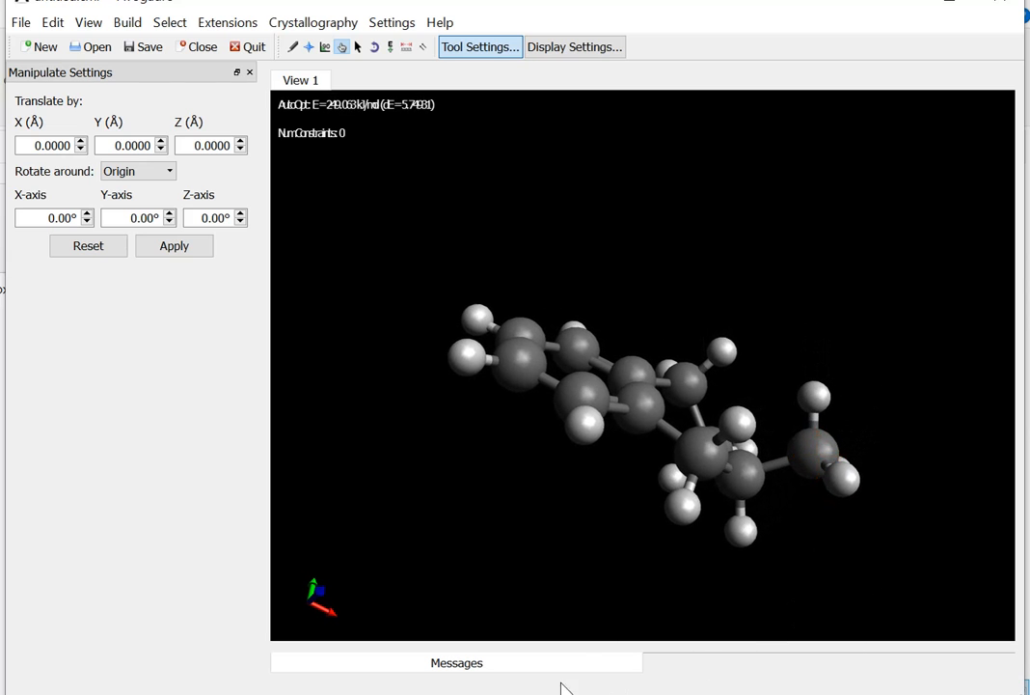
Turn the molecule and pull the CH2 group next to the aromatic ring upward with the Manipulate tool.
drag(507, 451, 720, 606)
drag(711, 347, 713, 11)
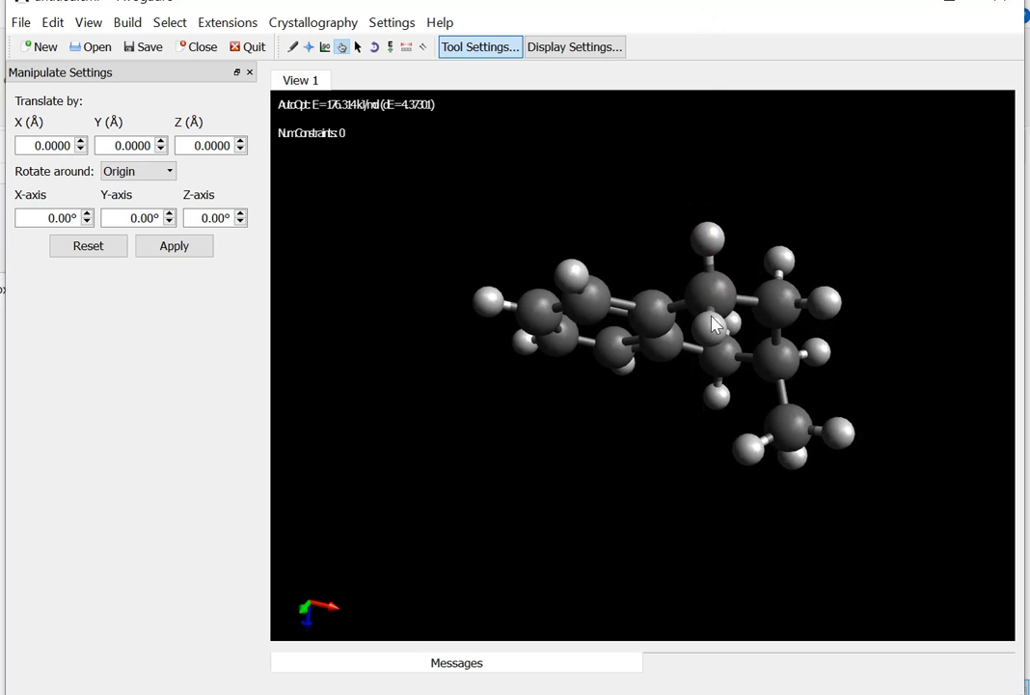
drag(712, 319, 738, 40)
drag(718, 273, 735, 57)
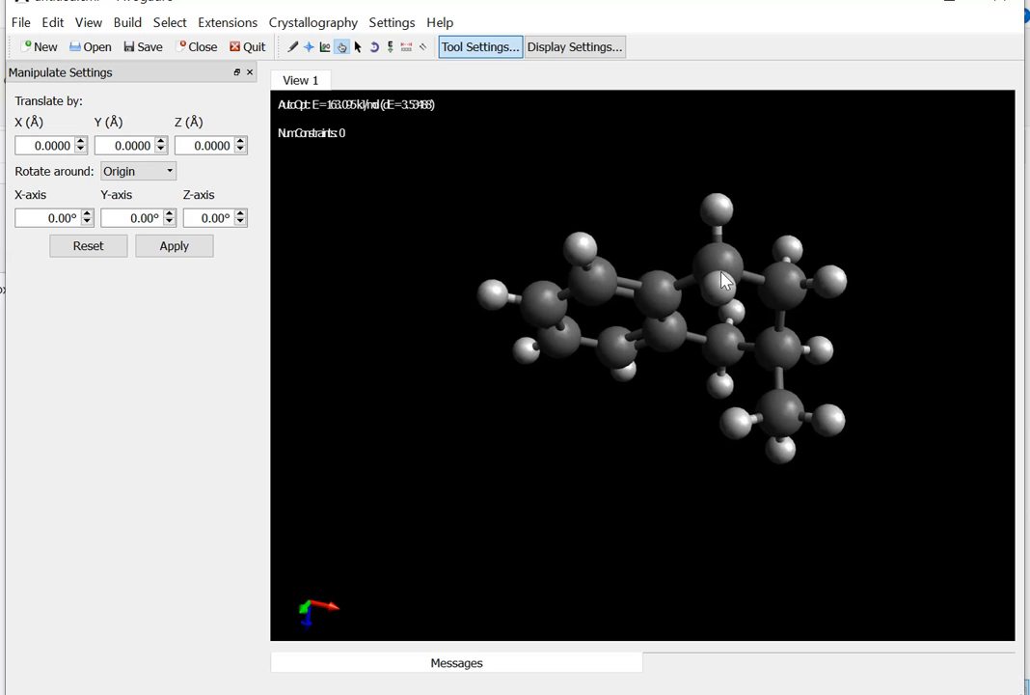
drag(723, 297, 746, 190)
drag(700, 527, 671, 402)
drag(826, 465, 689, 663)
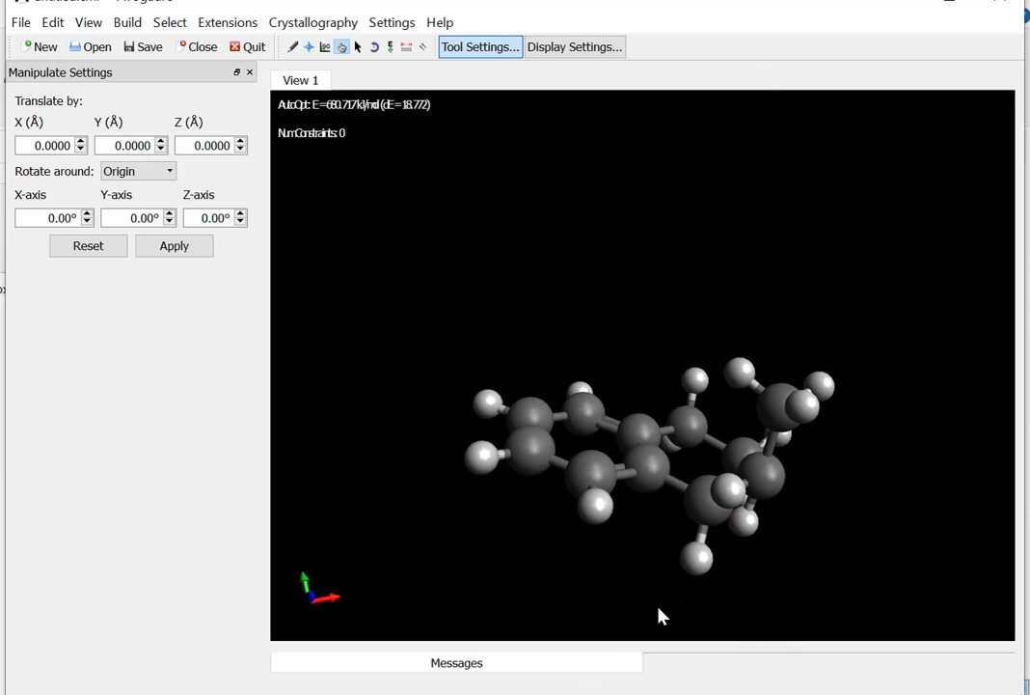
Move the saturated ring's CH2 atoms up and its methyl end down to bring the methyl group outward into the flipped ring conformation.
drag(694, 559, 768, 245)
drag(706, 494, 691, 529)
drag(730, 411, 731, 193)
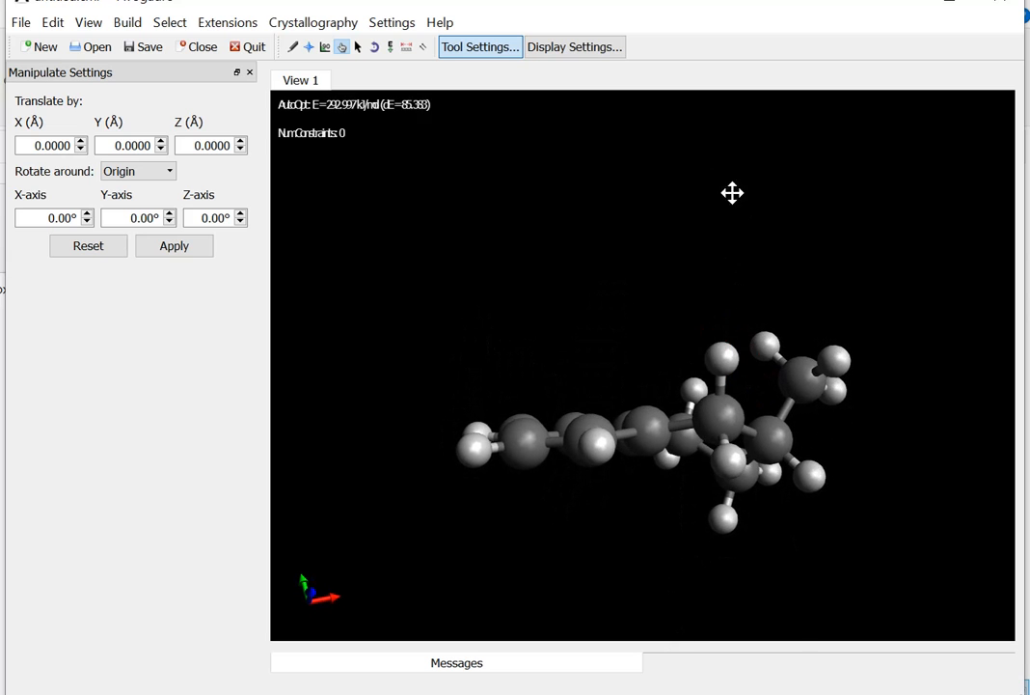
drag(816, 478, 749, 600)
drag(808, 408, 819, 570)
drag(789, 519, 637, 647)
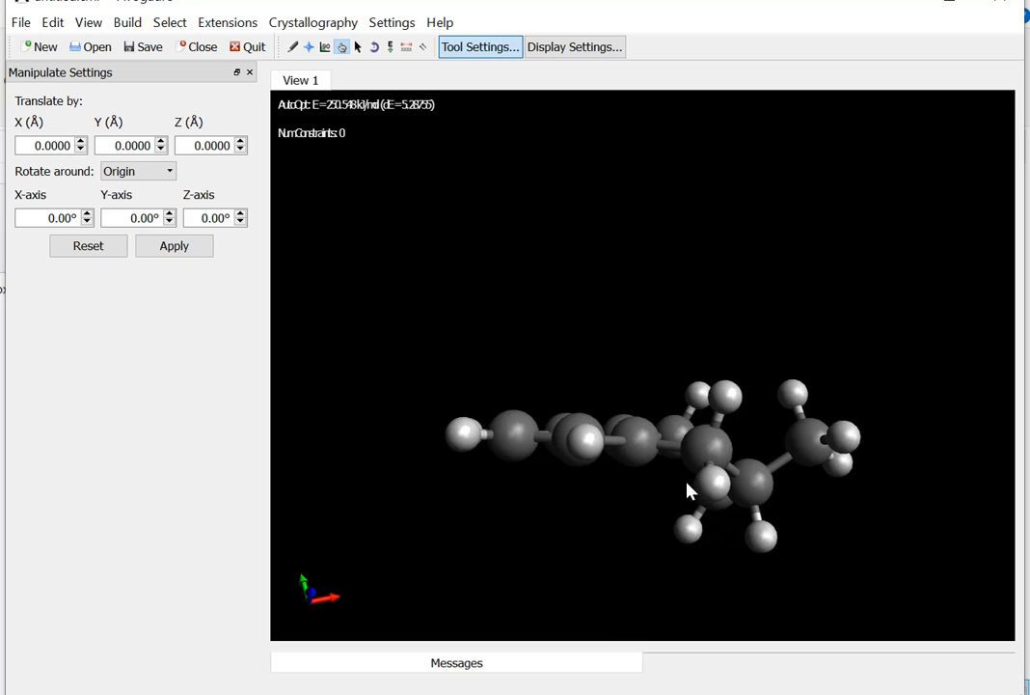
drag(714, 486, 751, 421)
drag(511, 447, 507, 467)
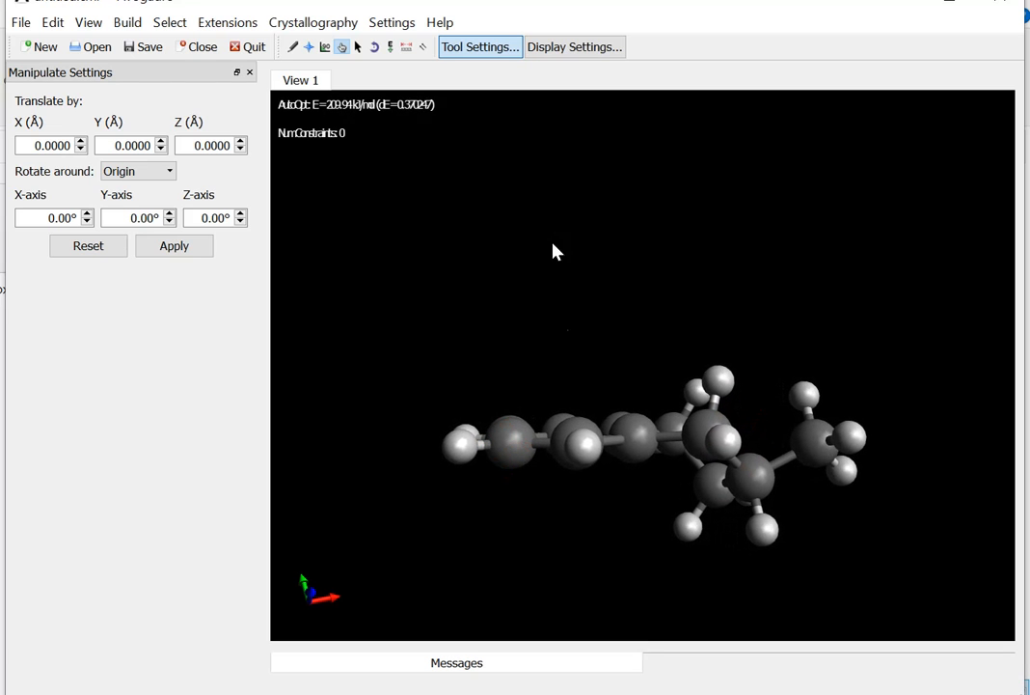
Examine the flipped ring conformation from the side and from above with the Navigate tool.
click(309, 47)
drag(581, 341, 548, 345)
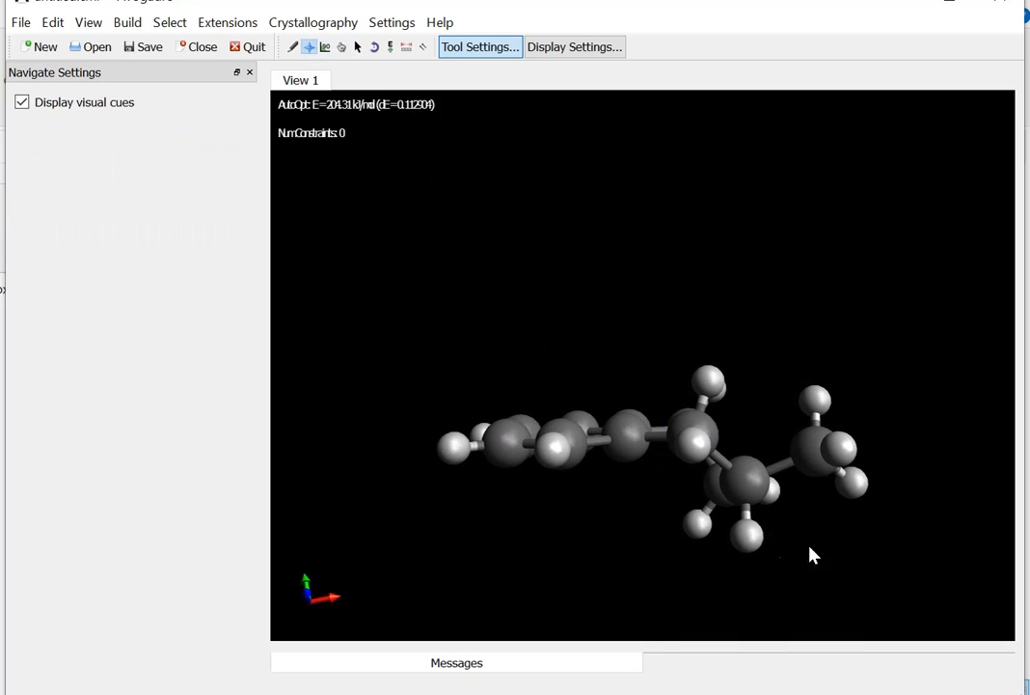
drag(693, 305, 702, 470)
right_drag(701, 470, 698, 420)
drag(699, 420, 680, 270)
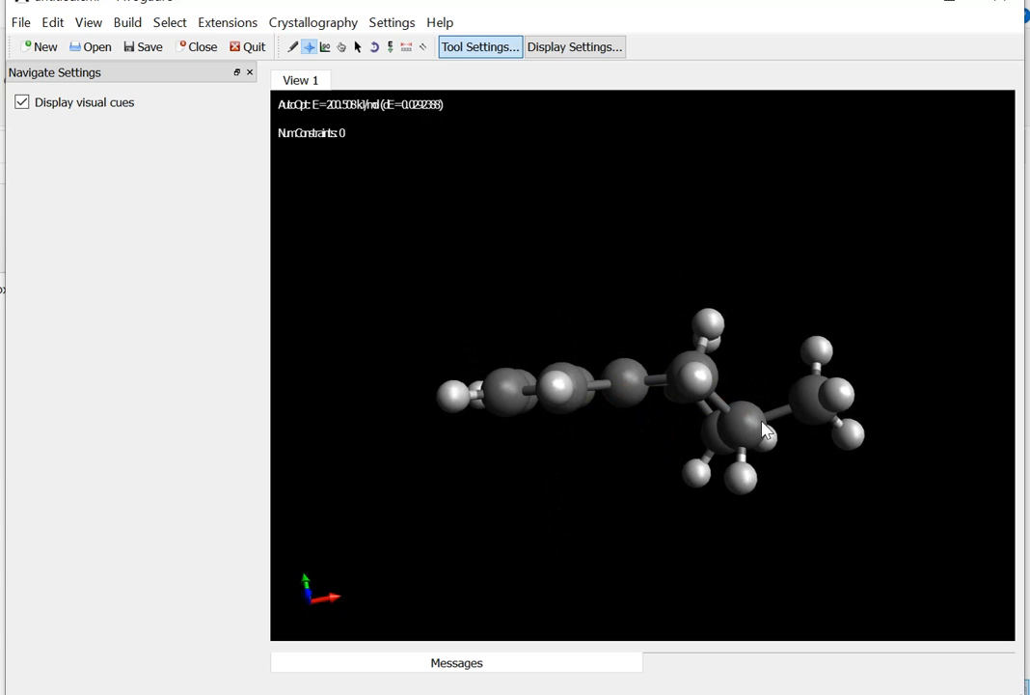
drag(745, 430, 537, 538)
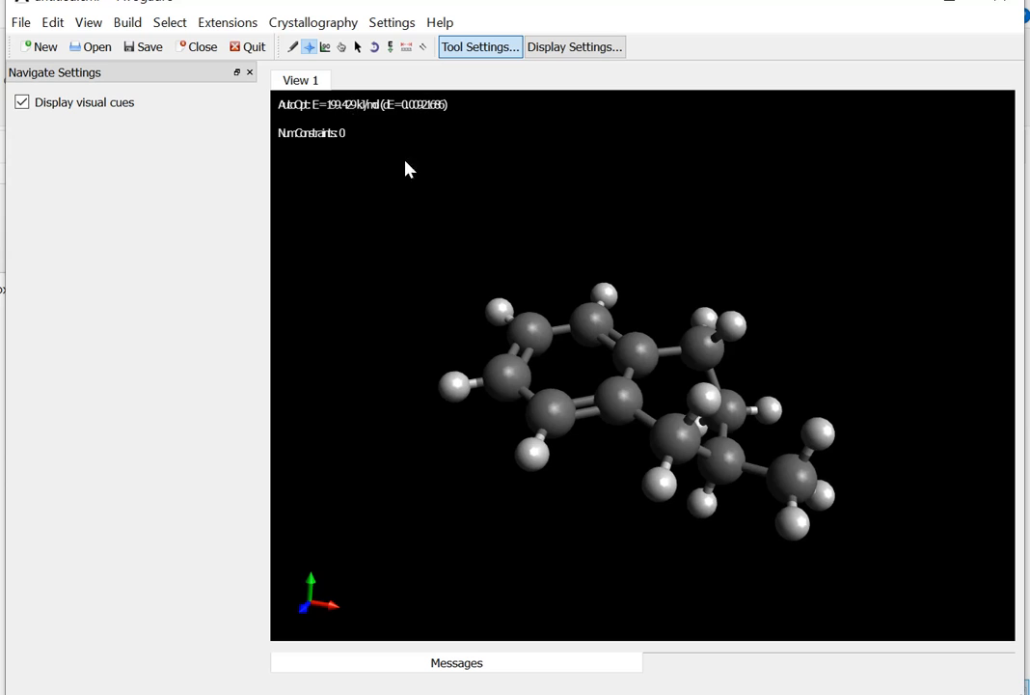
drag(406, 164, 817, 437)
drag(623, 410, 622, 456)
Pull the methyl group upward and toward the aromatic ring with the Manipulate tool to flip the saturated ring back.
click(342, 47)
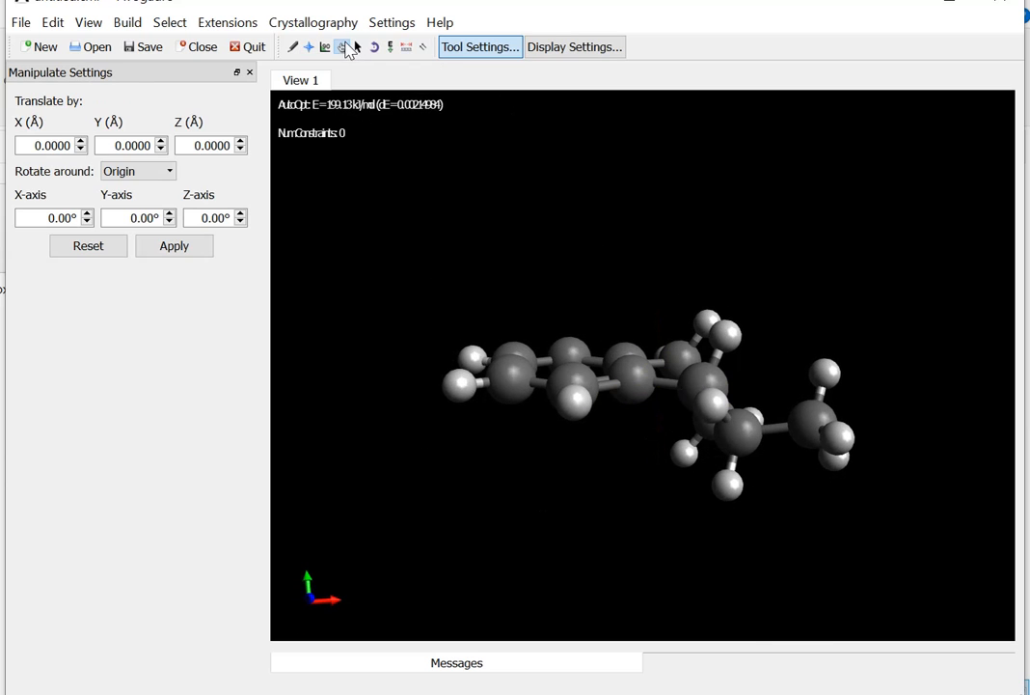
drag(816, 392, 577, 87)
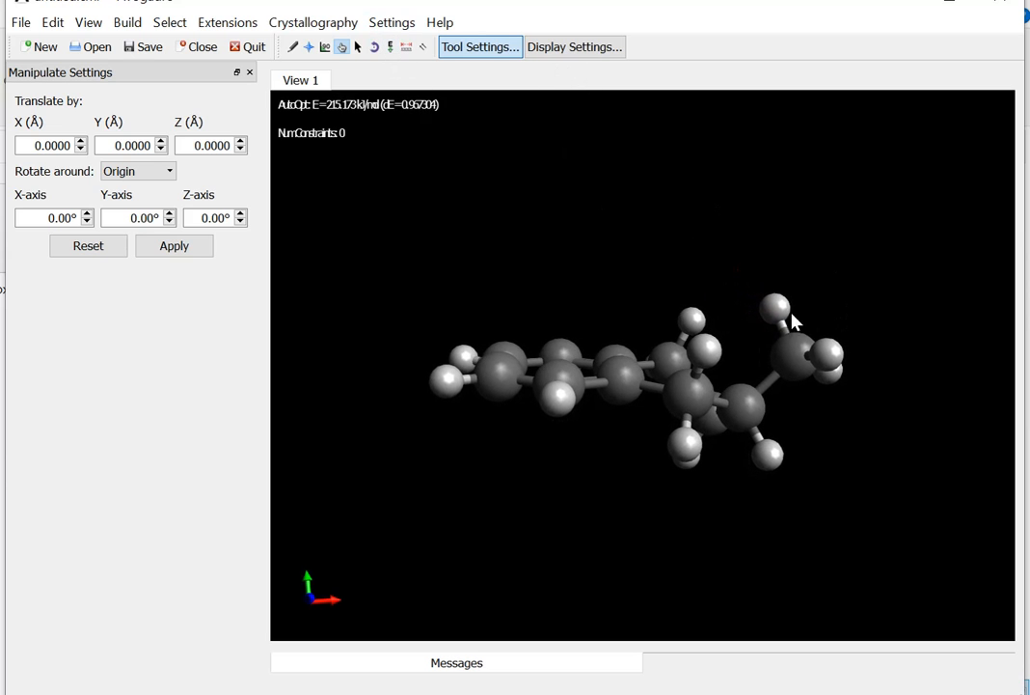
drag(789, 314, 465, 161)
drag(706, 293, 476, 277)
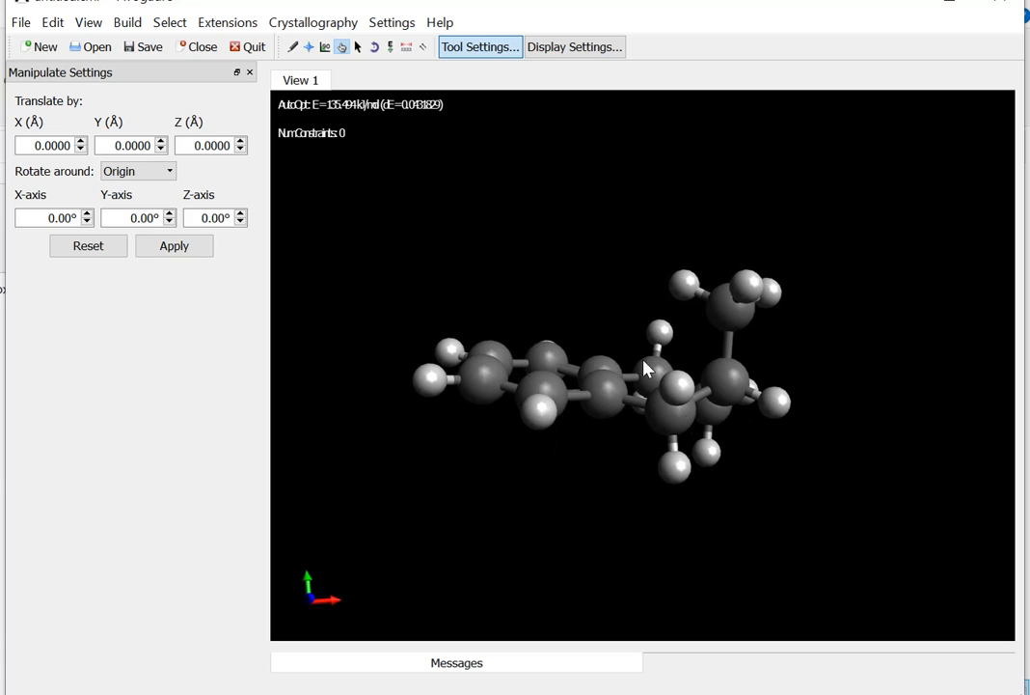
Flip the saturated ring again by pulling the methyl group down, and return it to the upright position.
drag(783, 304, 881, 683)
drag(786, 389, 901, 640)
drag(804, 476, 731, 603)
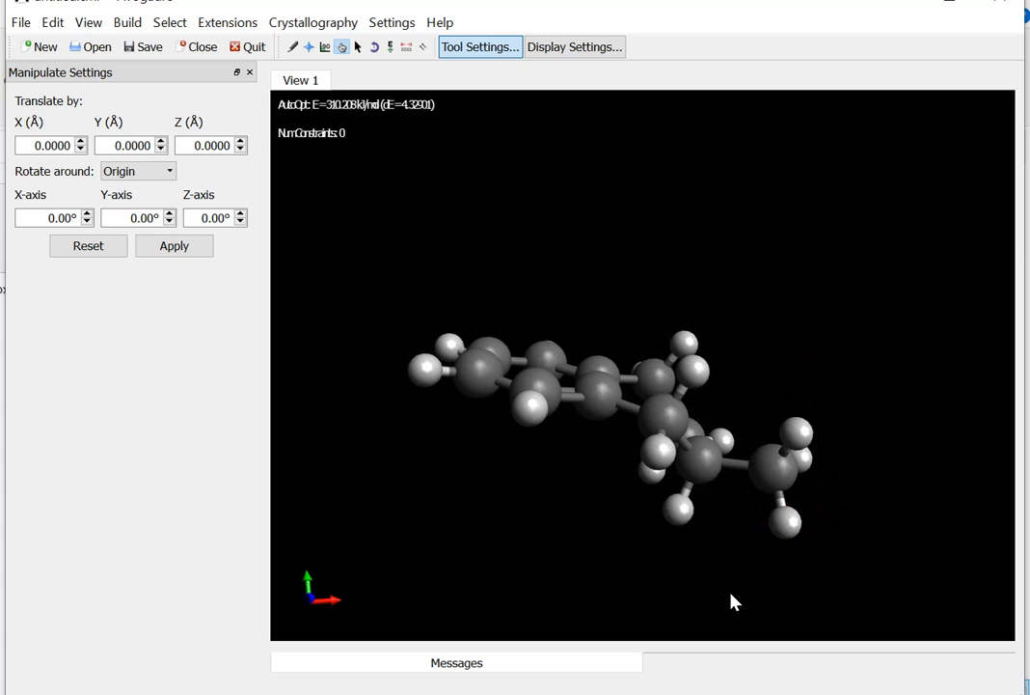
drag(797, 427, 526, 139)
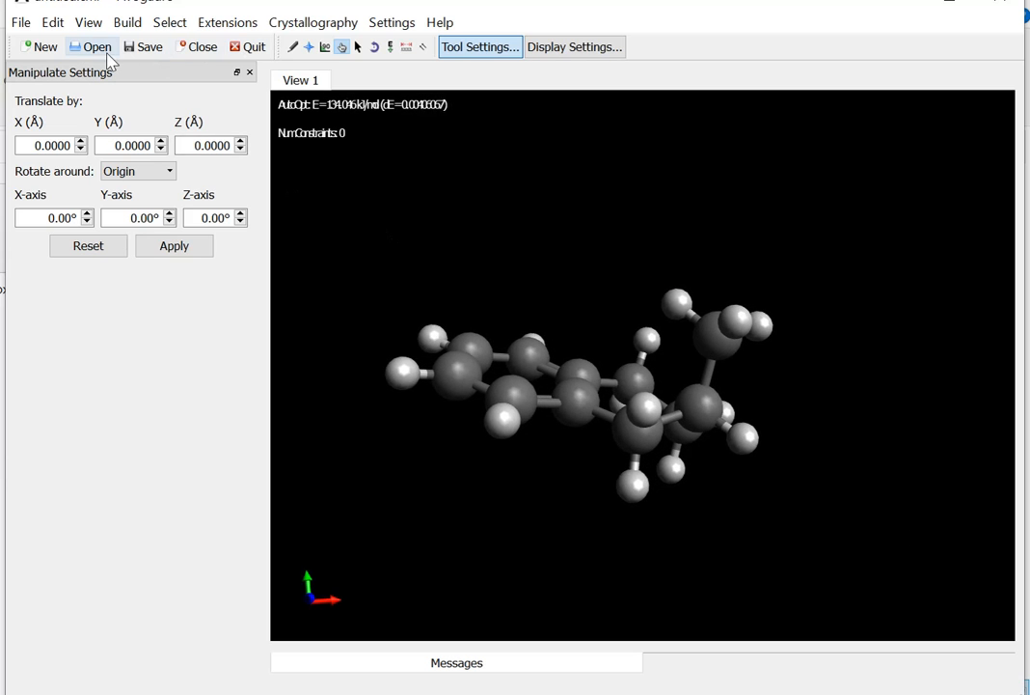
Keep the molecule open by cancelling the close request, and stop the running auto-optimization.
click(193, 49)
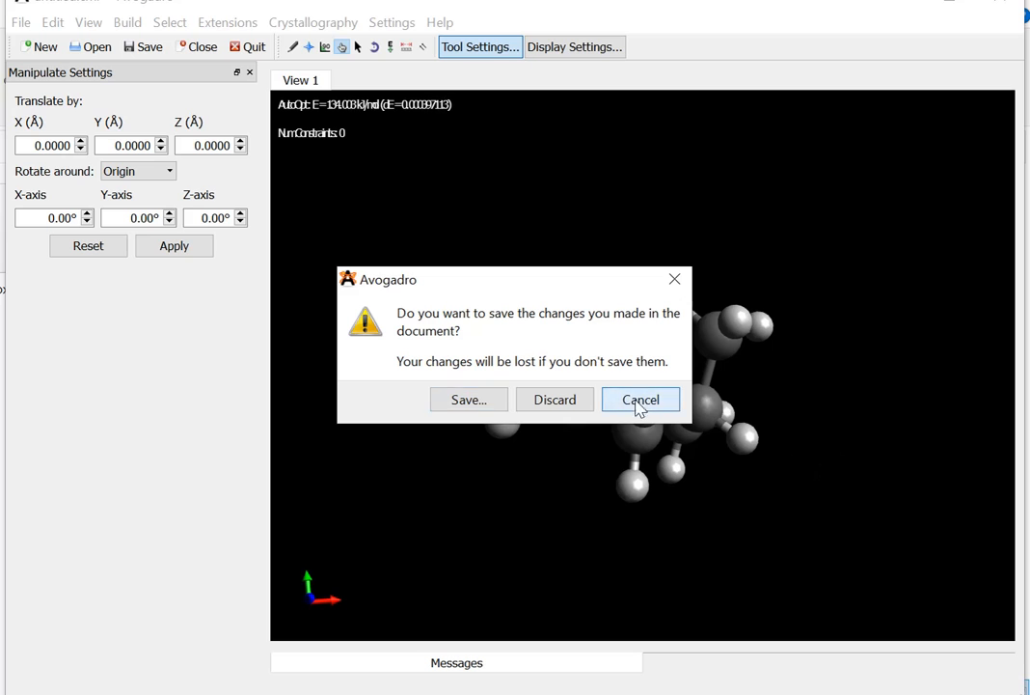
click(639, 403)
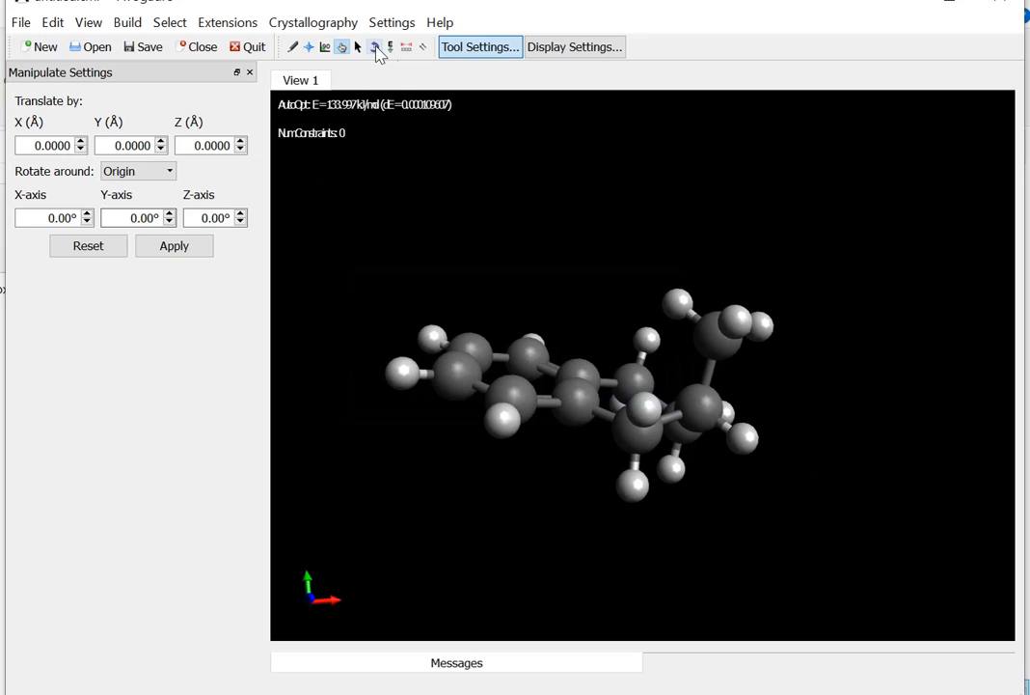
click(390, 48)
click(119, 247)
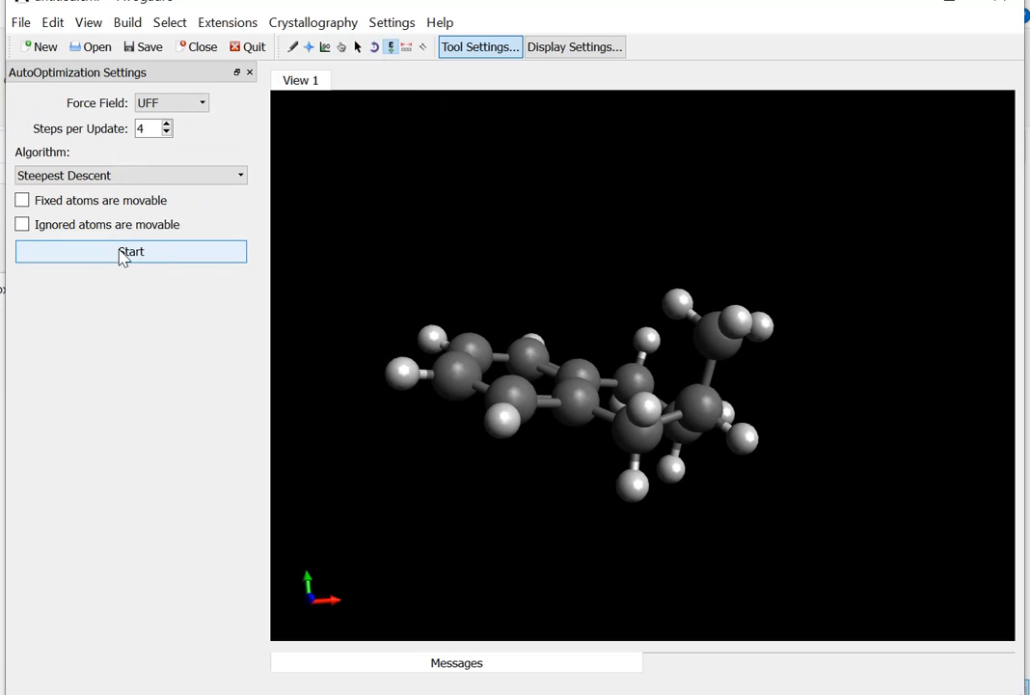
Save the molecule as teste.mol2 in the folder d:\Desktop\modelagem\tutorial.
click(21, 25)
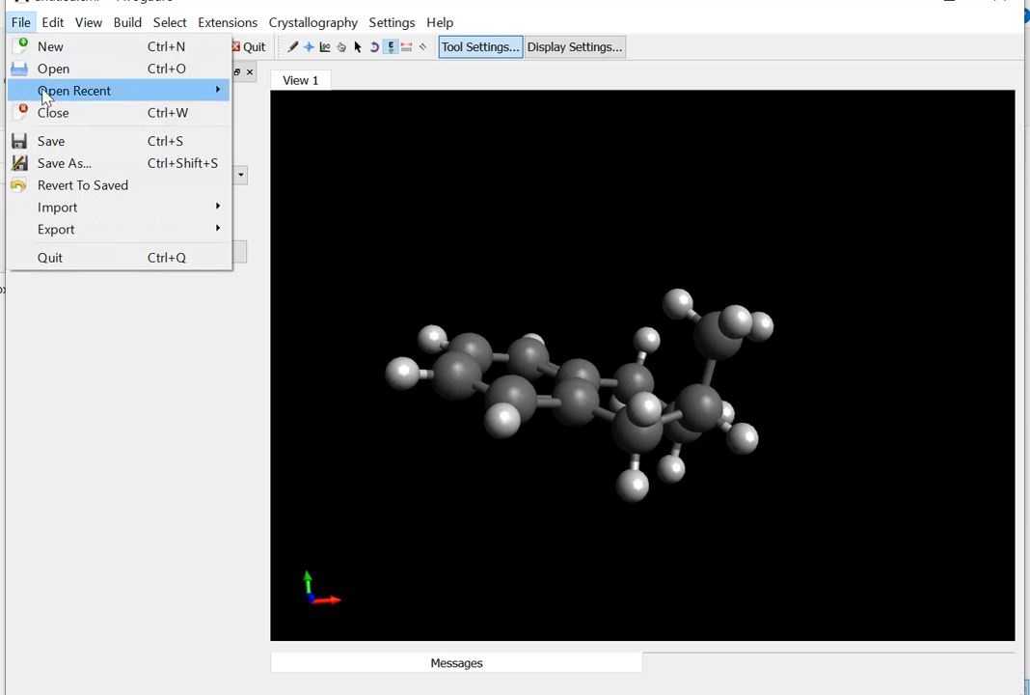
click(48, 162)
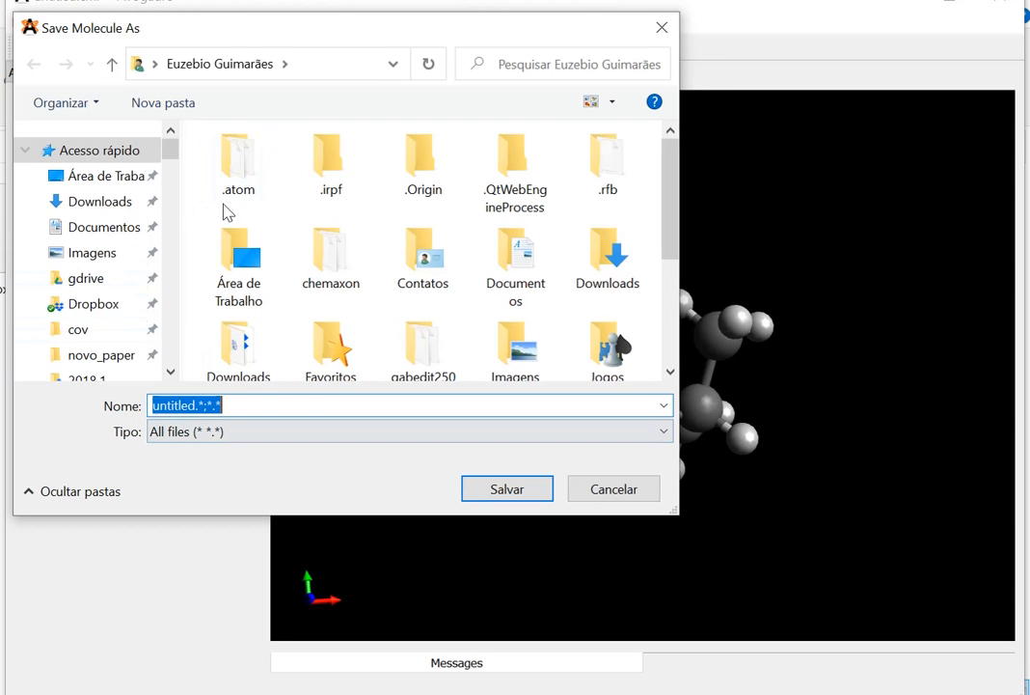
click(316, 69)
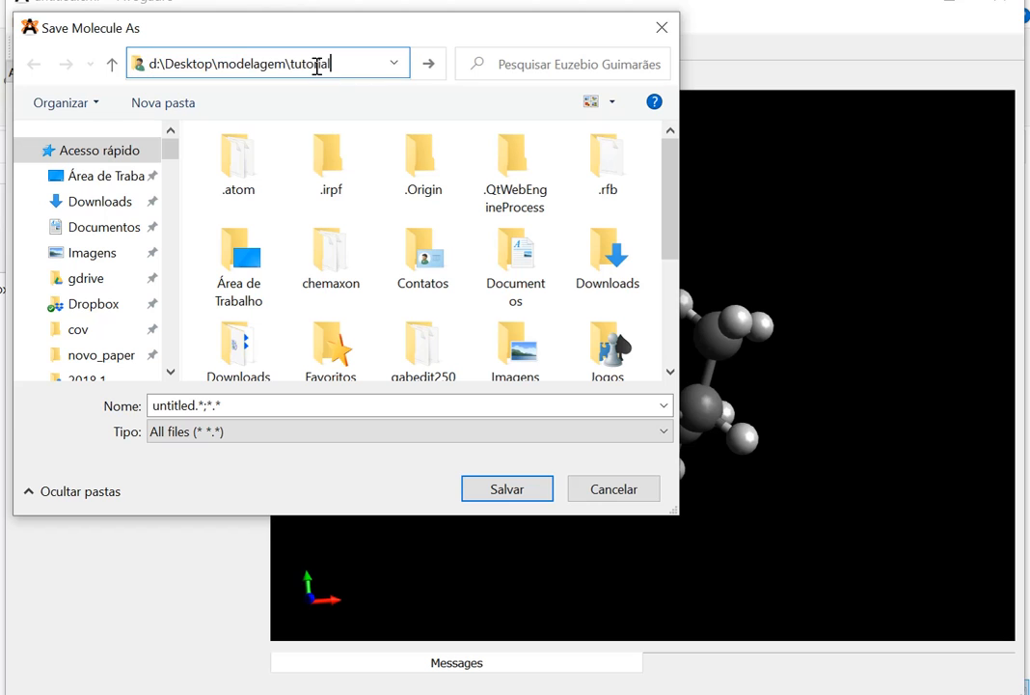
key(Return)
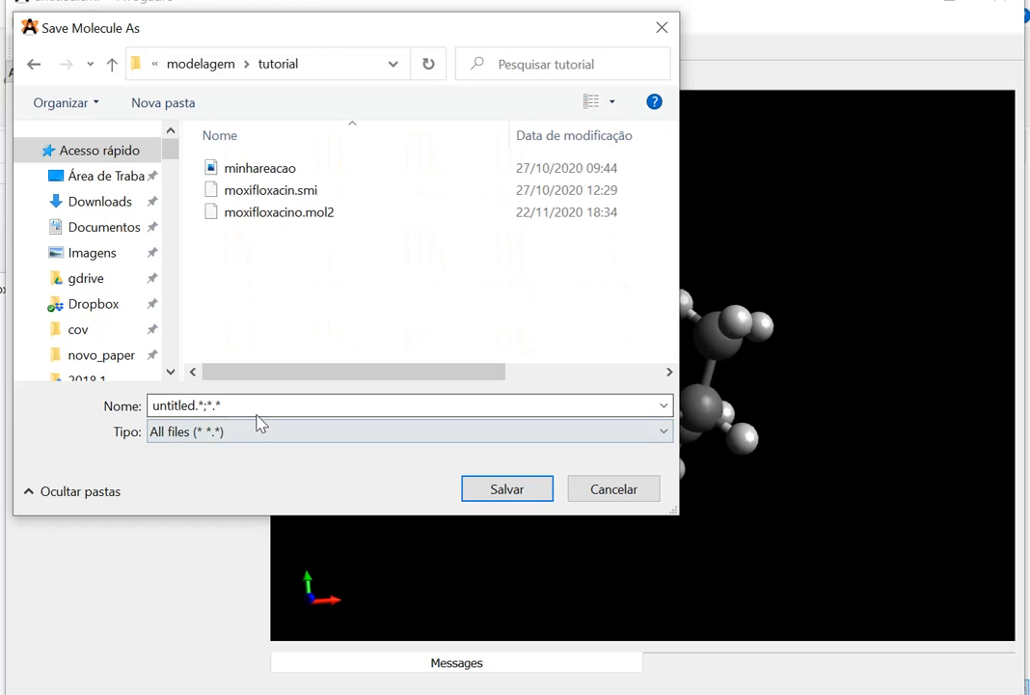
click(281, 215)
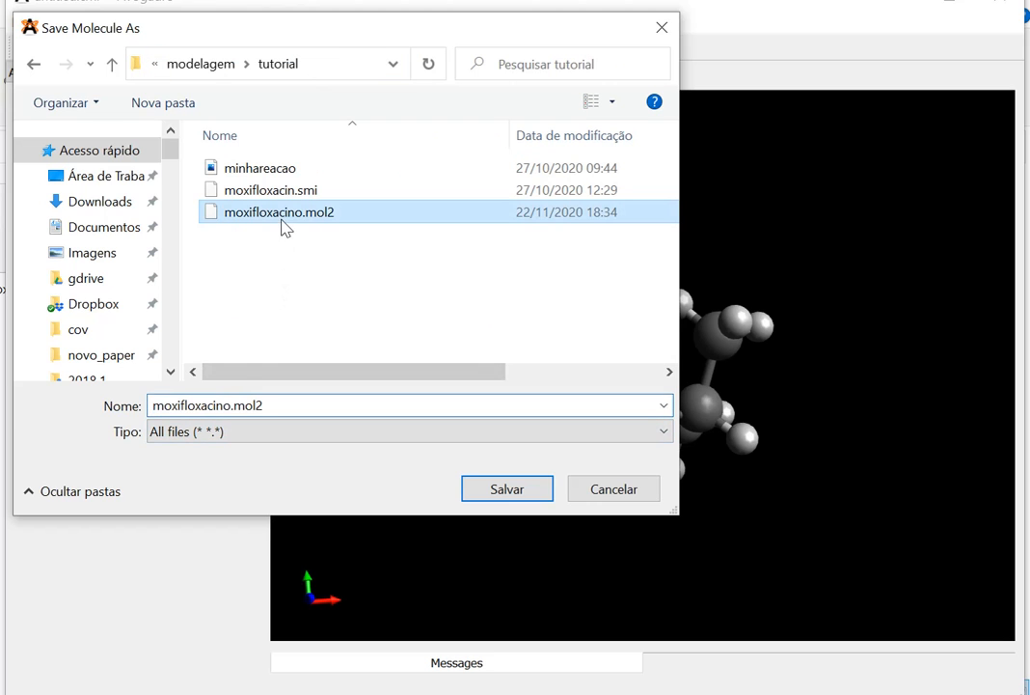
click(290, 406)
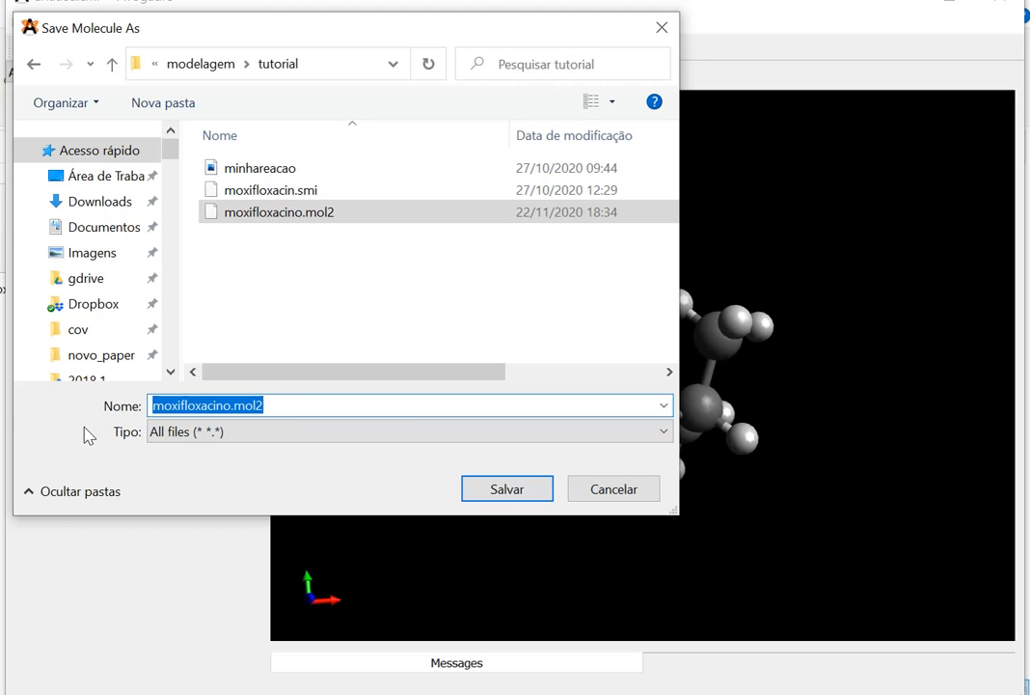
text(teste)
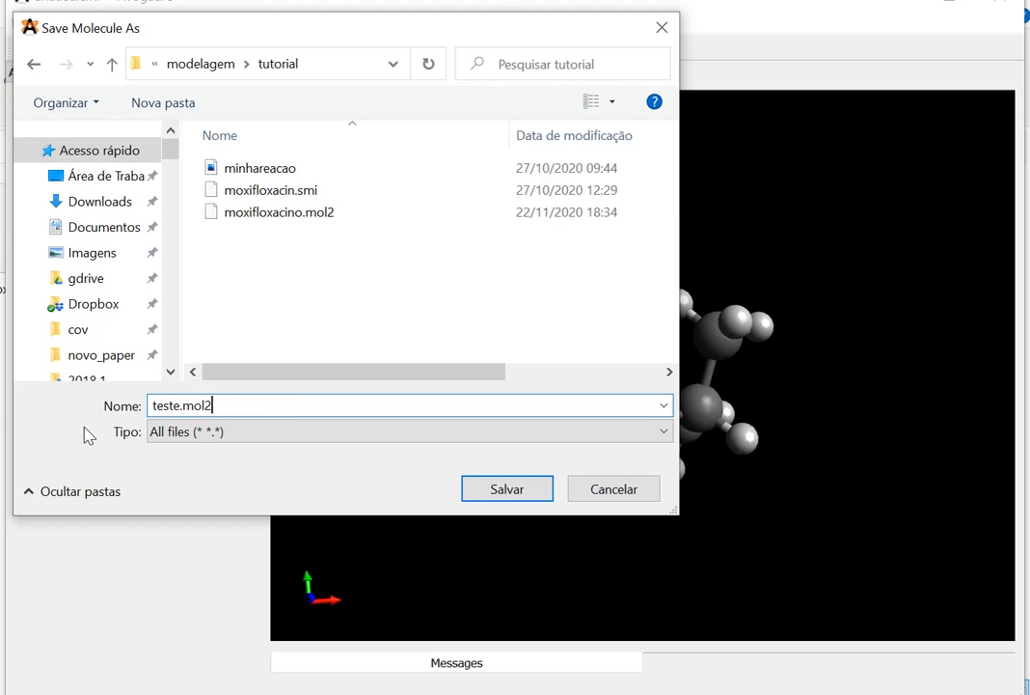
click(508, 488)
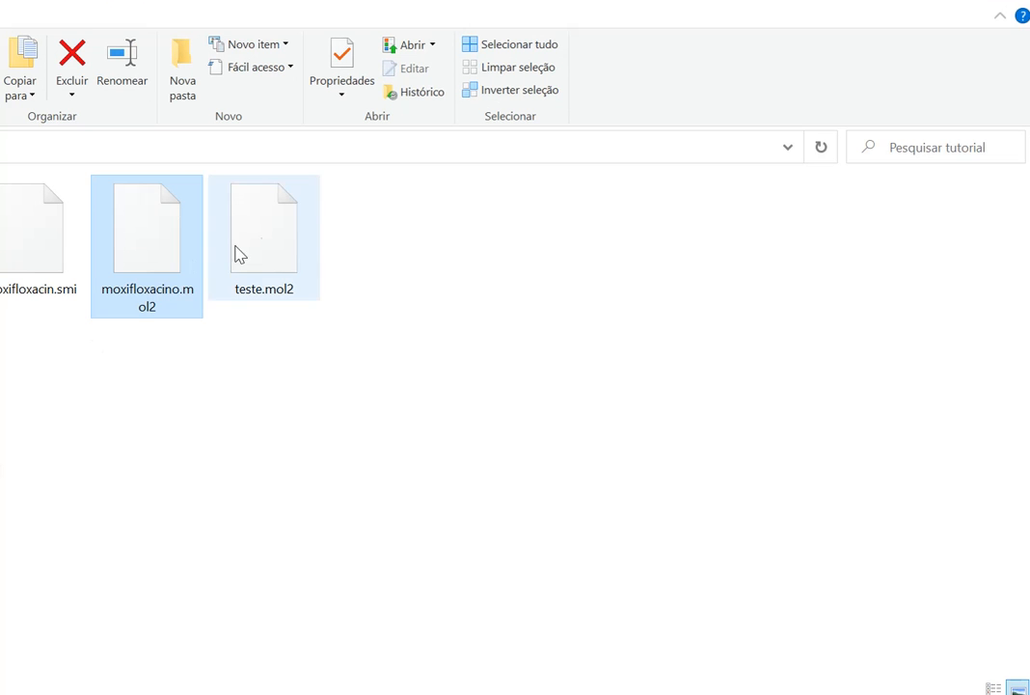
Open teste.mol2 in TextPad, examine its atom and bond records, and close the file.
right_click(260, 241)
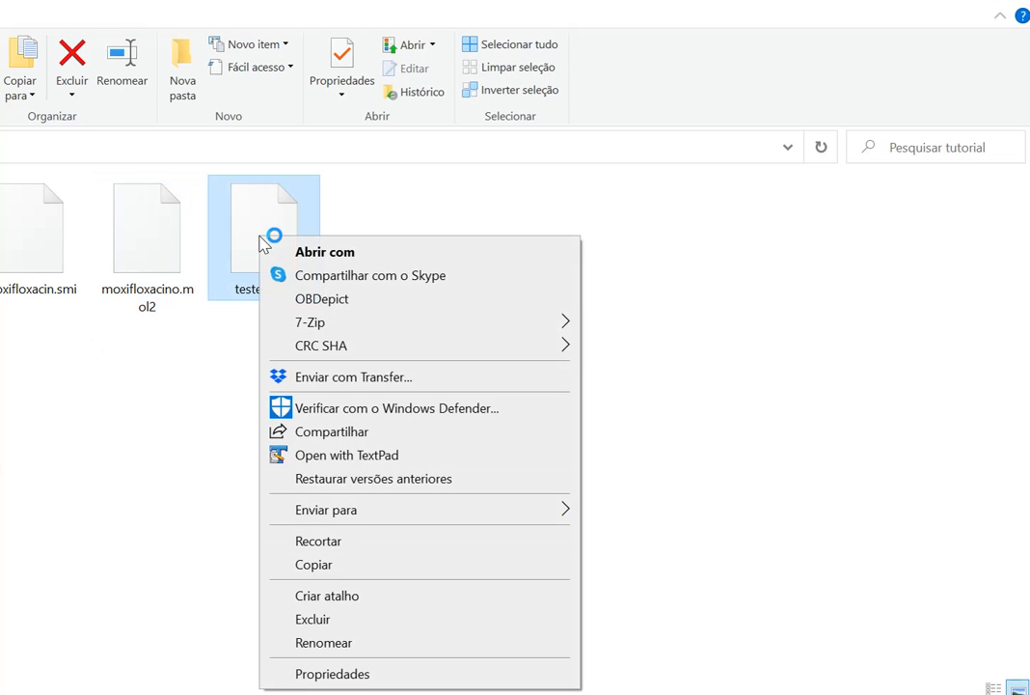
click(309, 456)
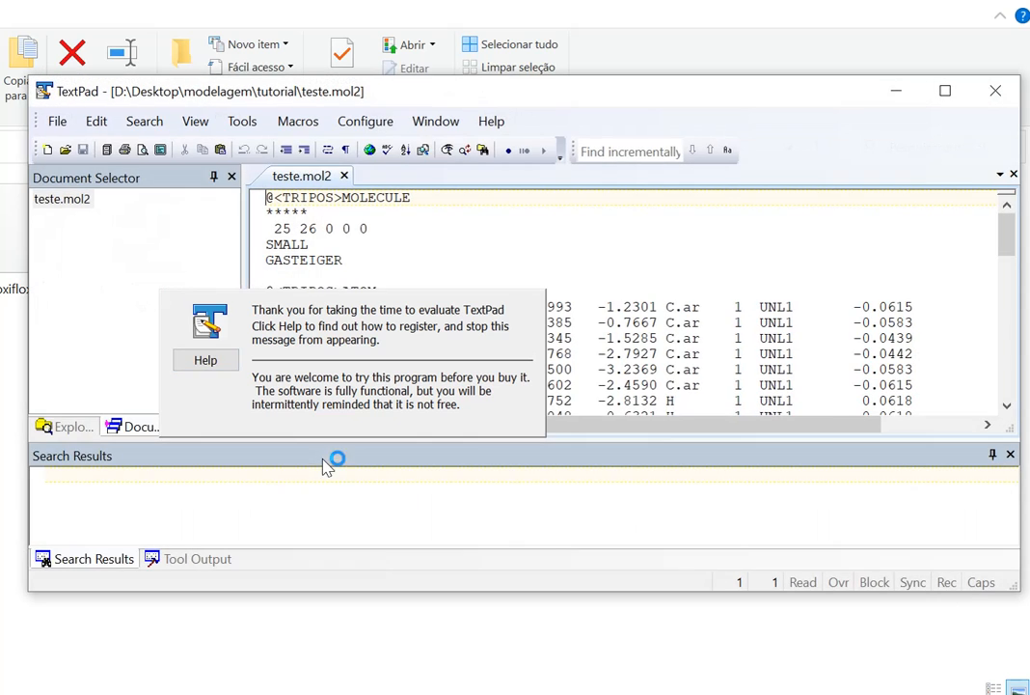
drag(591, 109, 583, 51)
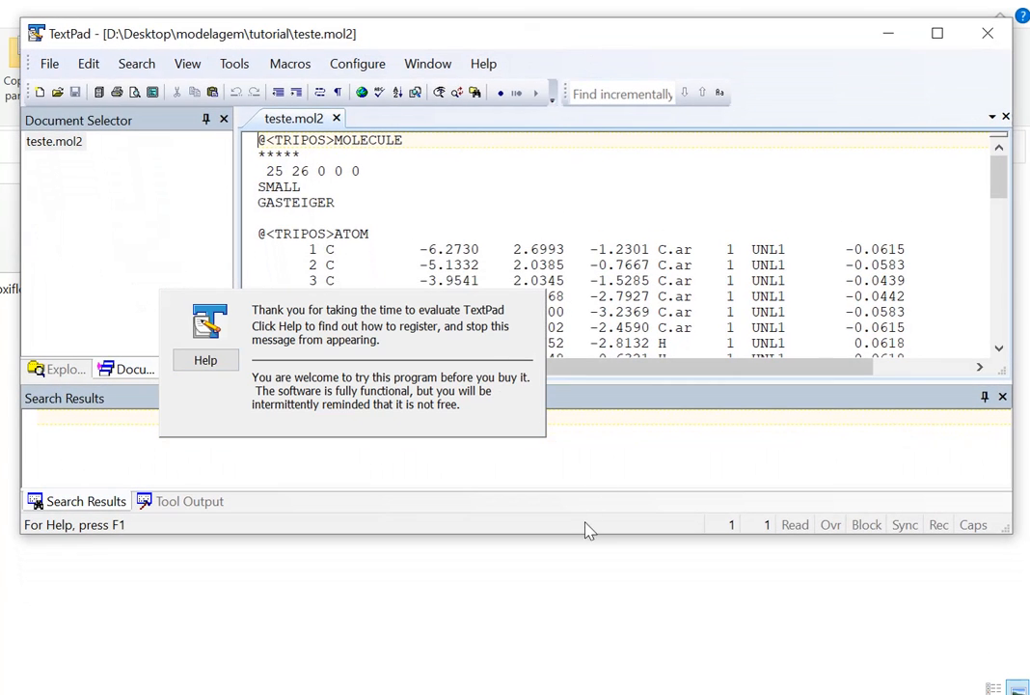
drag(575, 538, 575, 693)
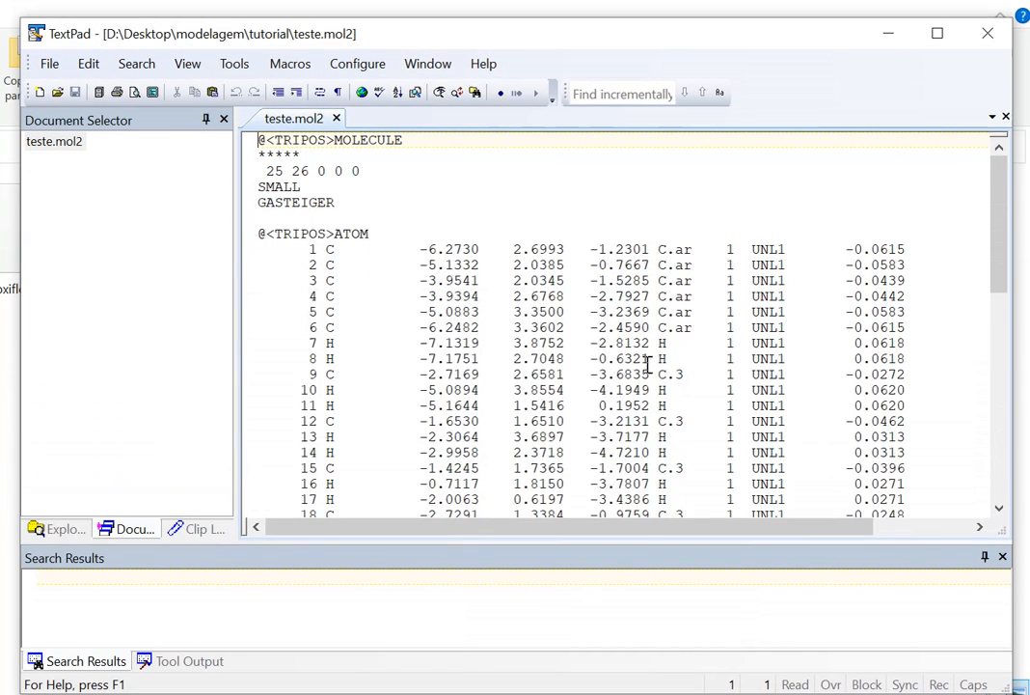
scroll(617, 328, down, 6)
scroll(657, 348, down, 8)
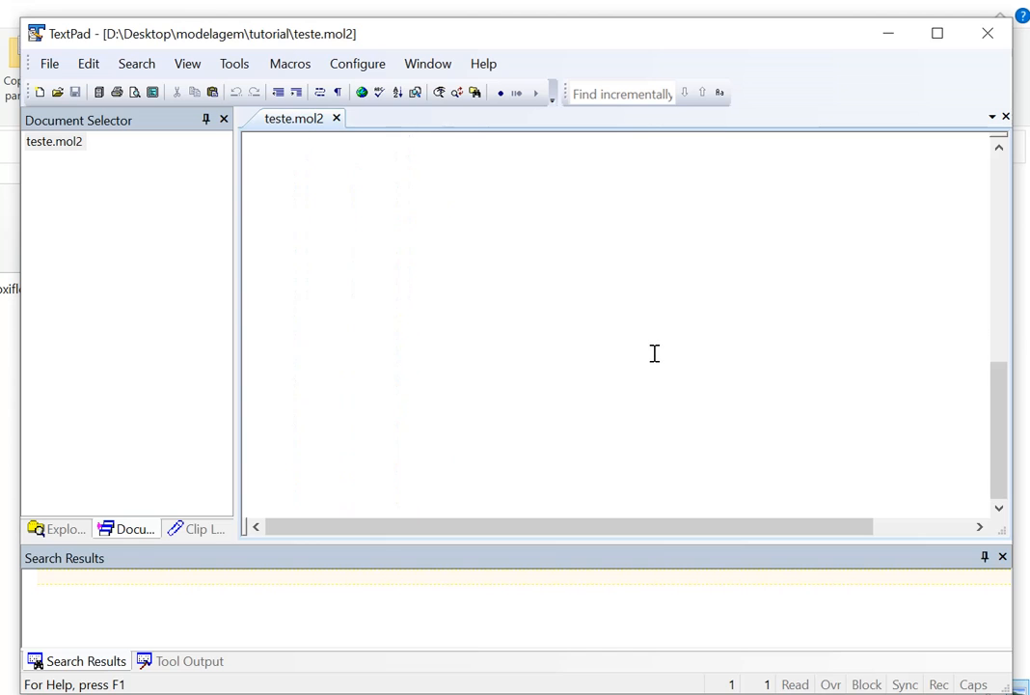
scroll(656, 349, up, 14)
scroll(656, 353, down, 12)
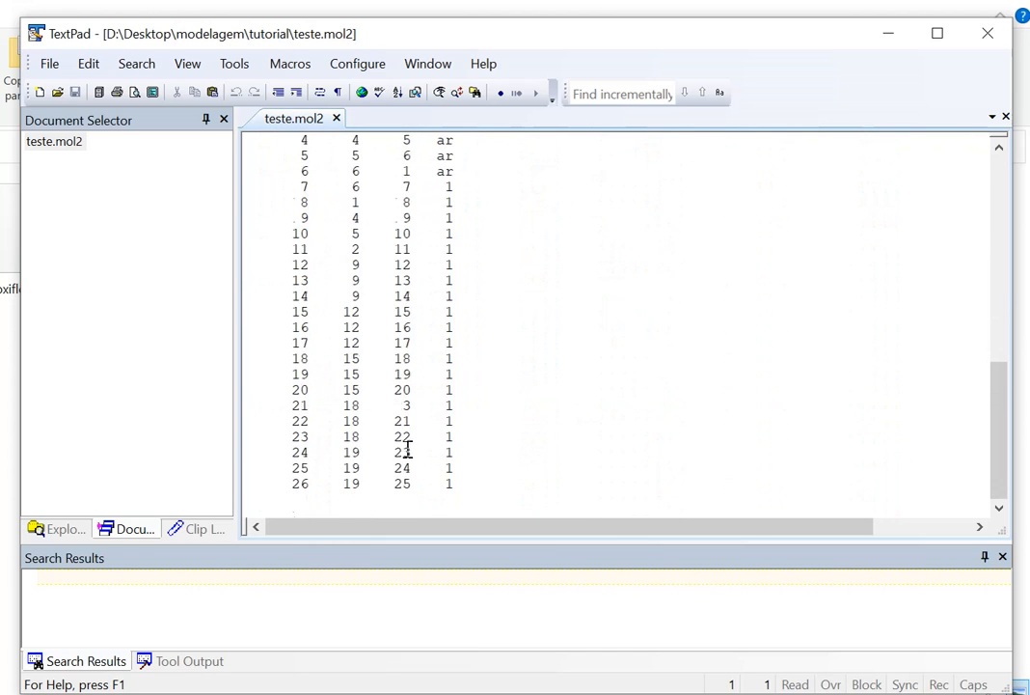
scroll(465, 440, up, 15)
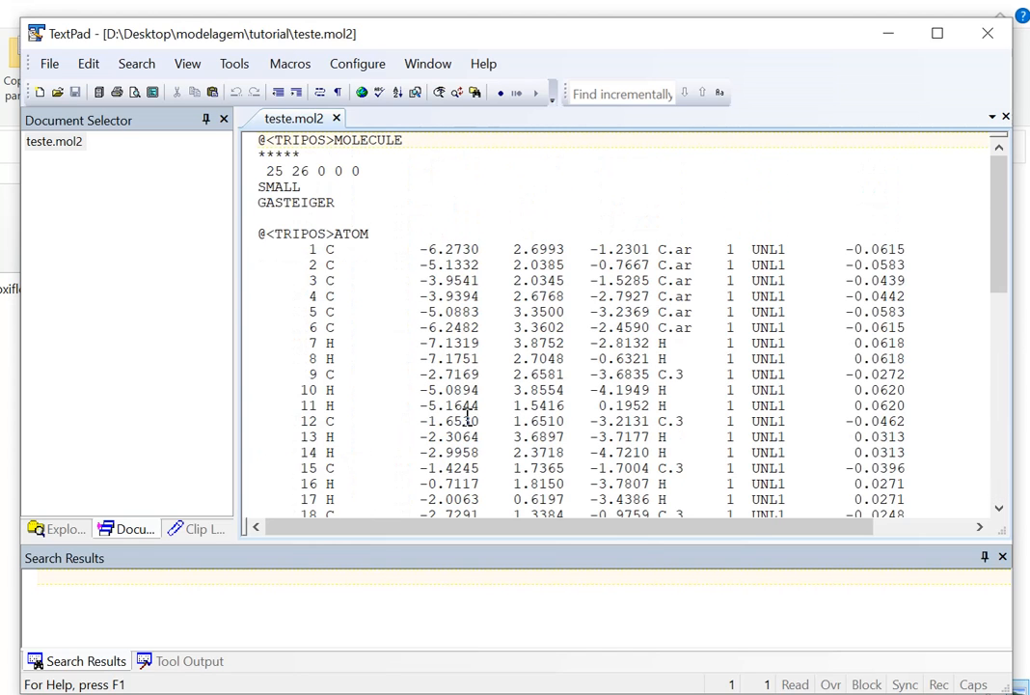
click(986, 41)
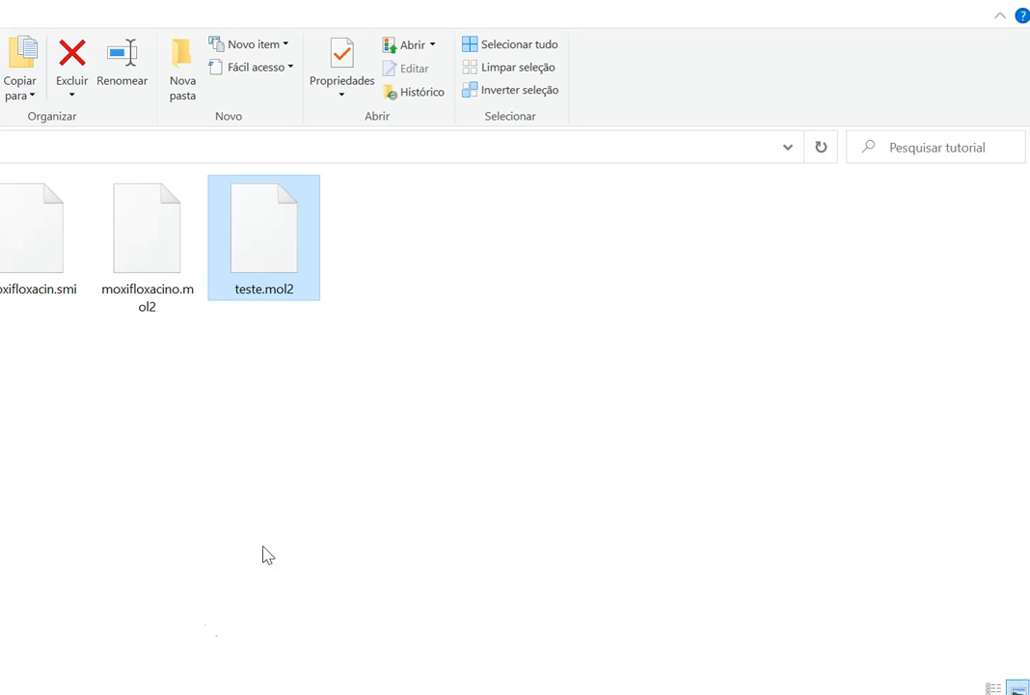
Launch UCSF Chimera, open teste.mol2 from the tutorial folder, and rotate the molecule to inspect its rings edge-on and face-on.
key(super)
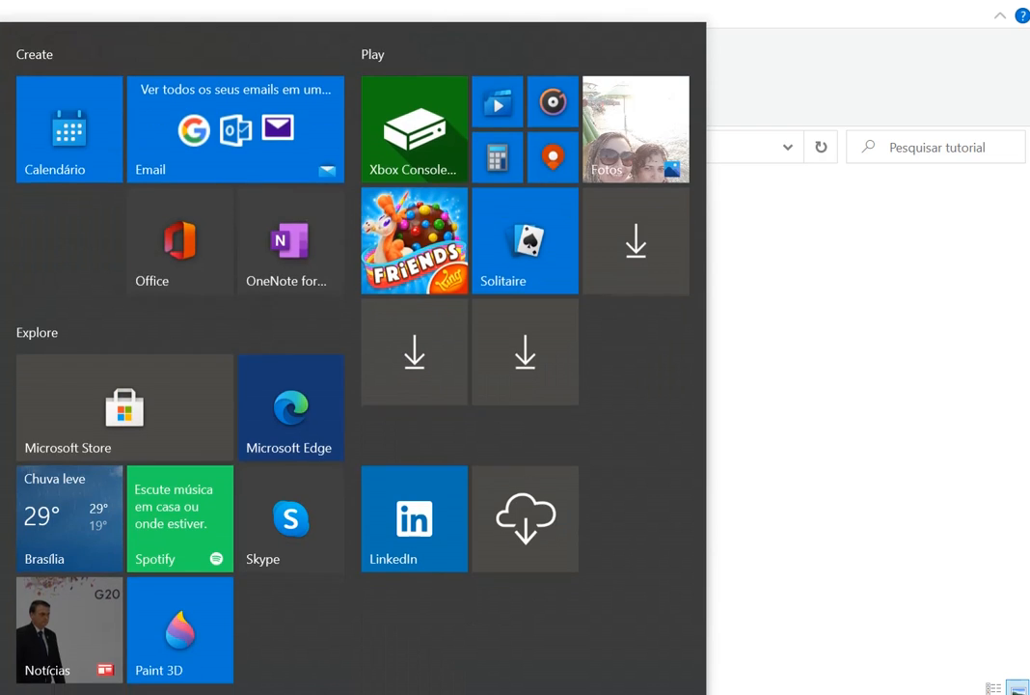
text(chi)
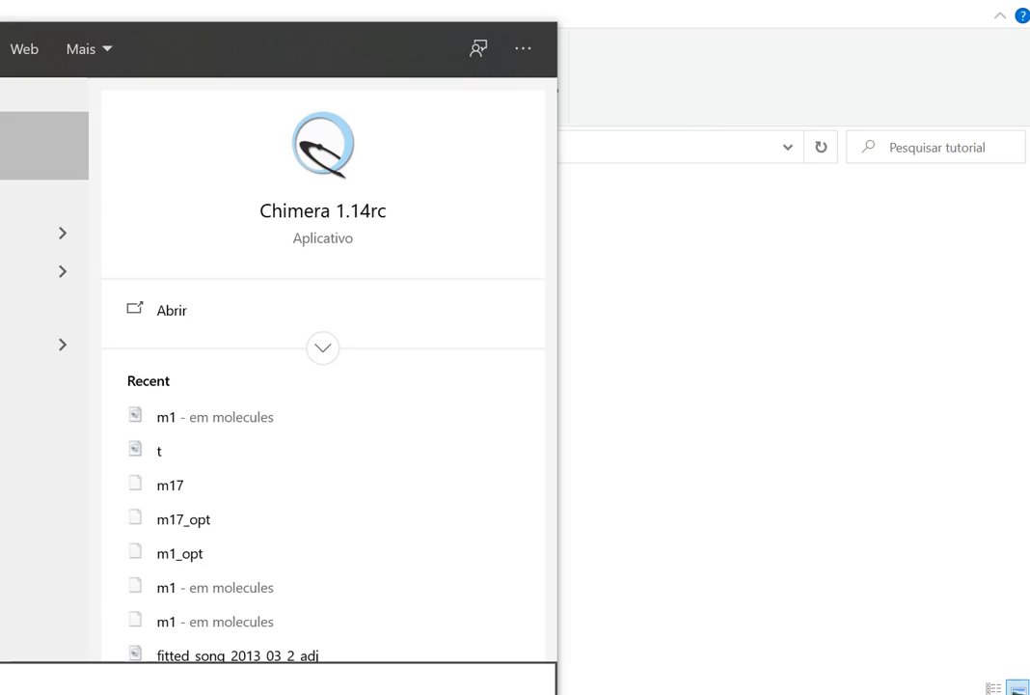
key(Return)
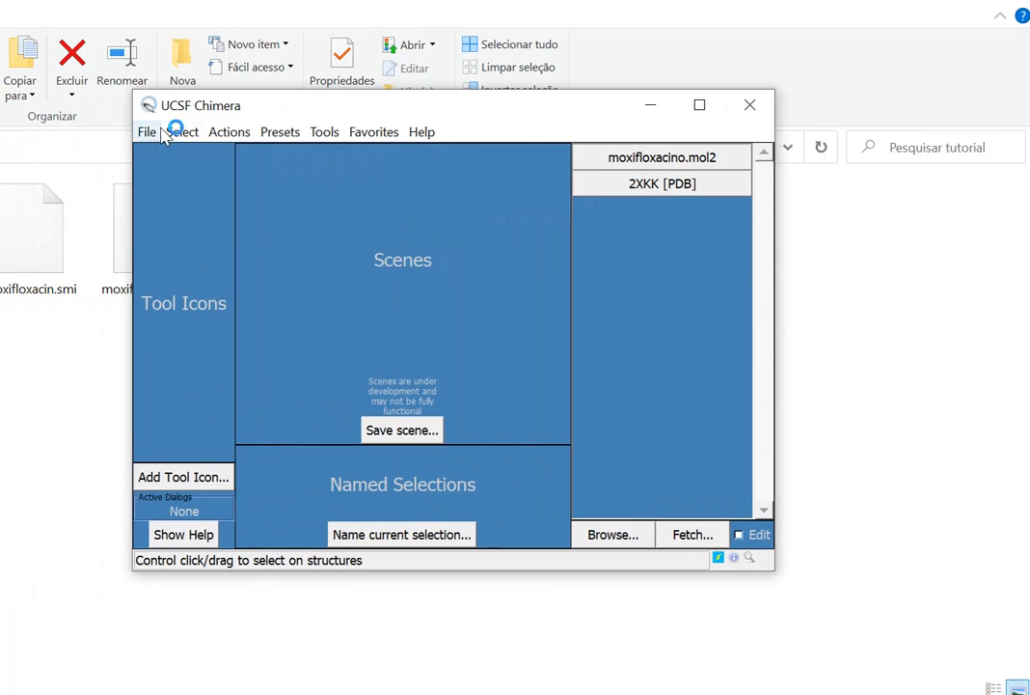
click(158, 132)
click(172, 168)
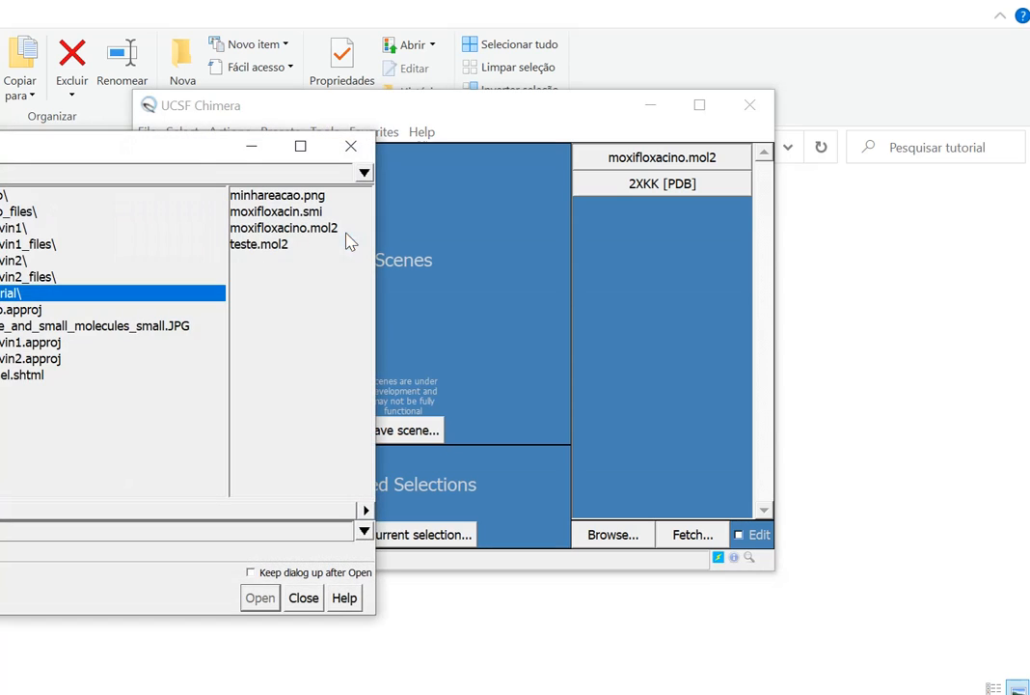
double_click(256, 245)
drag(510, 293, 439, 333)
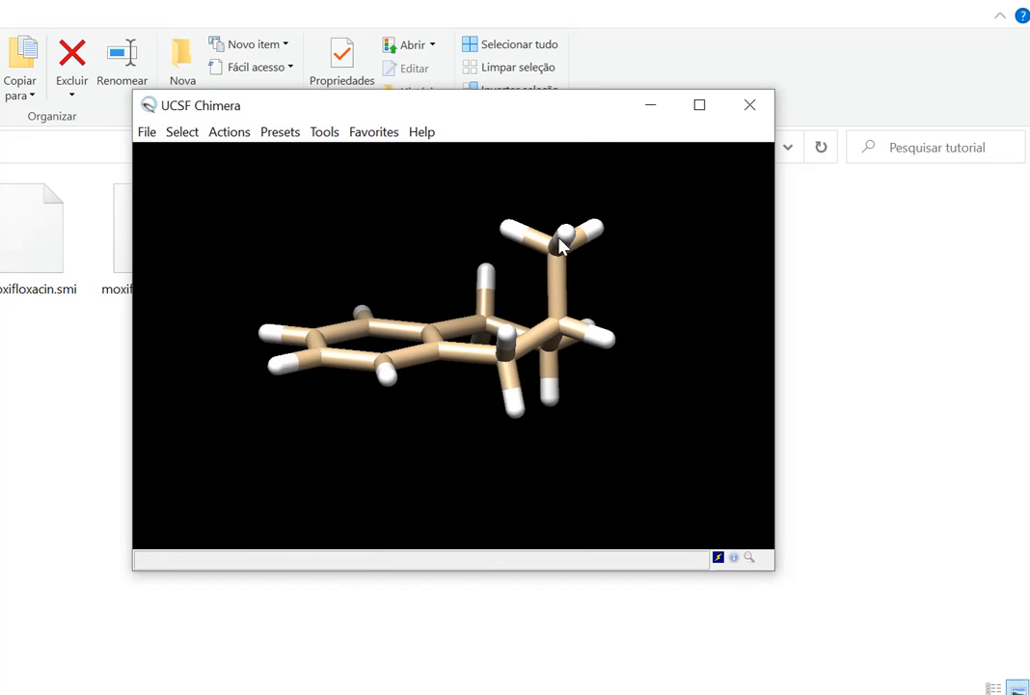
drag(560, 246, 376, 393)
drag(473, 410, 473, 320)
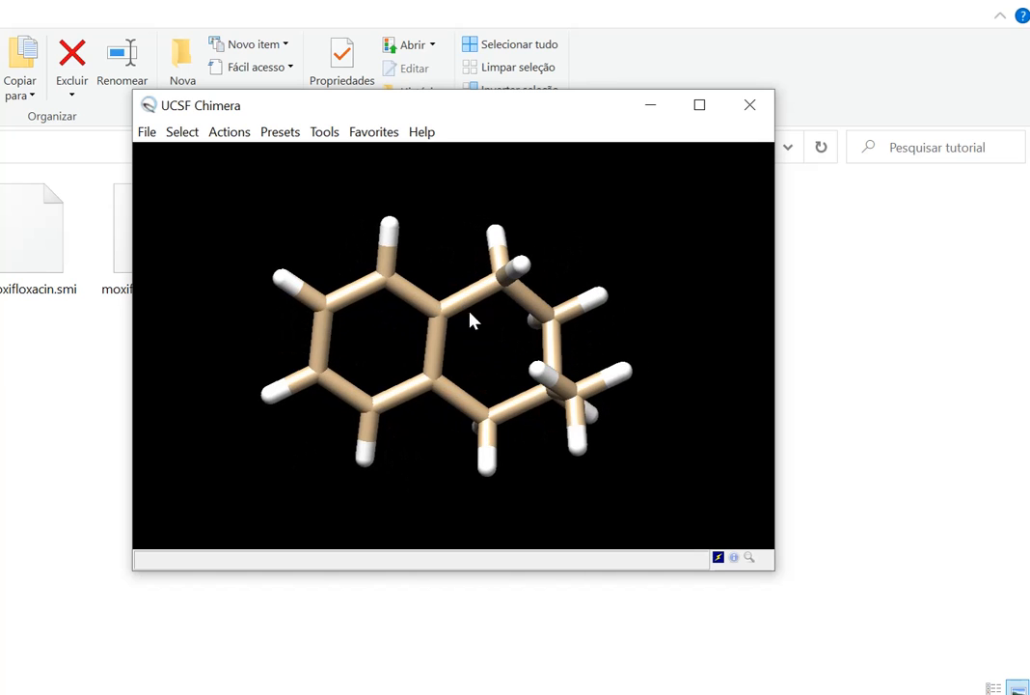
drag(392, 296, 215, 291)
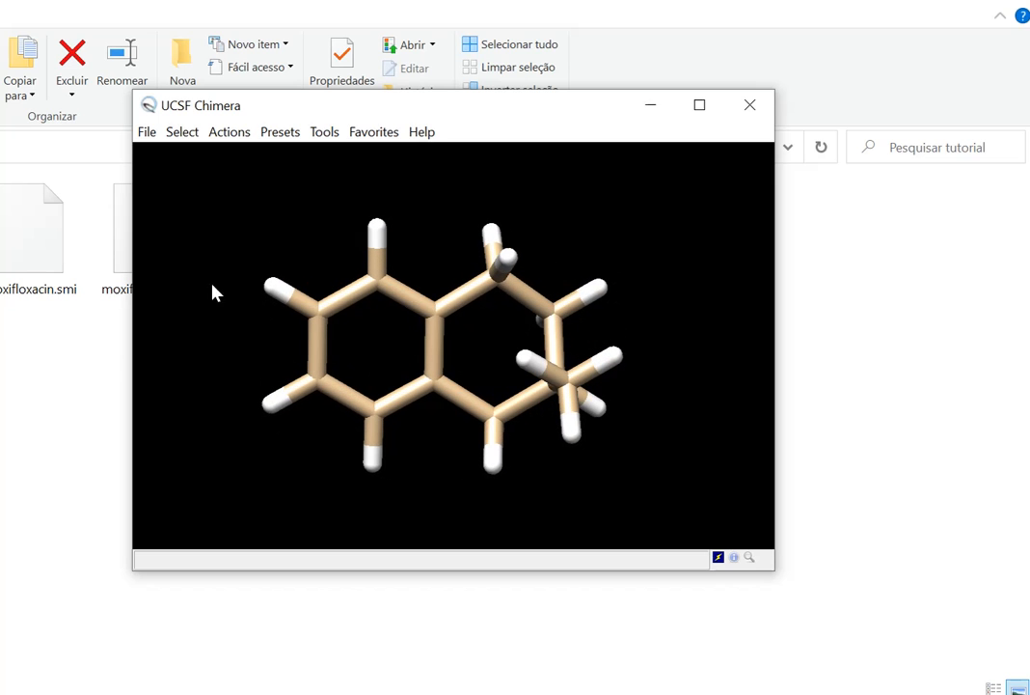
click(147, 133)
click(164, 328)
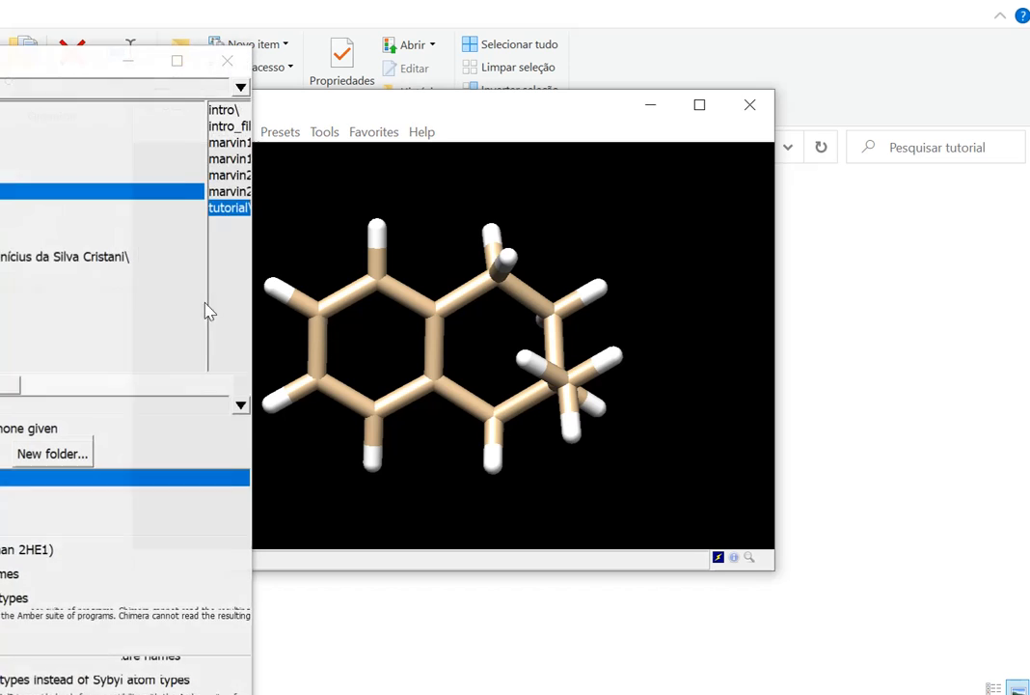
click(195, 60)
click(147, 132)
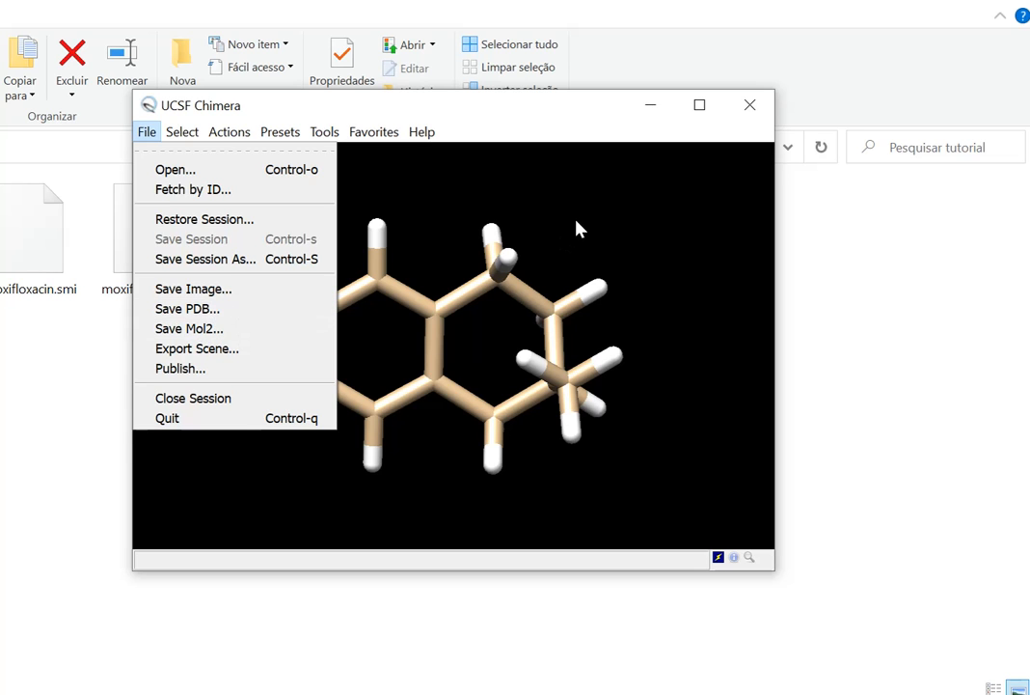
click(453, 178)
drag(340, 413, 455, 345)
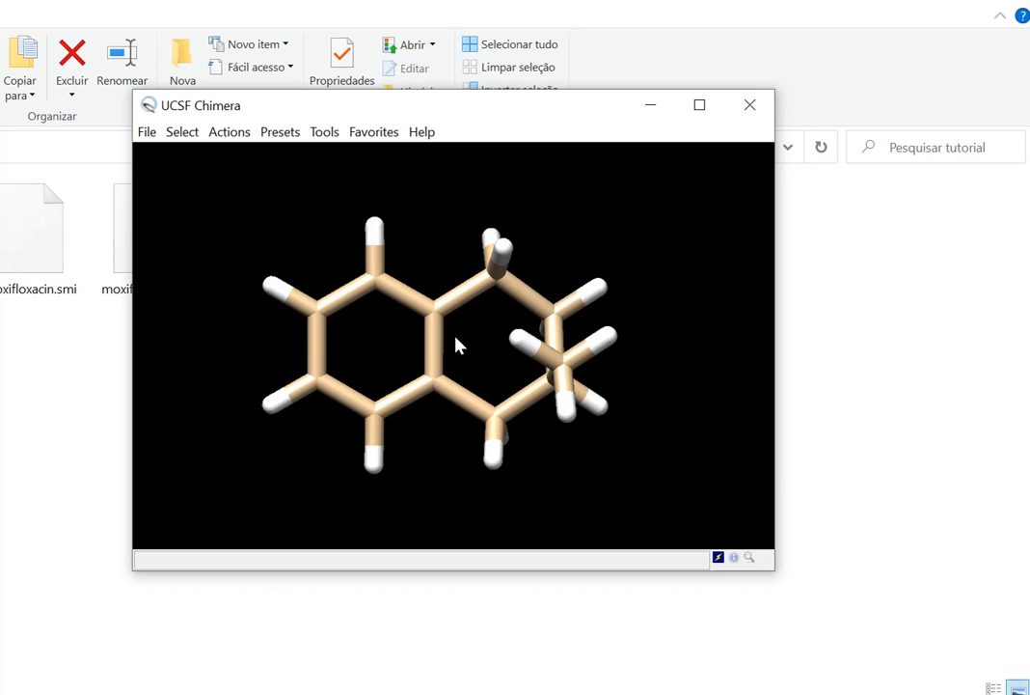